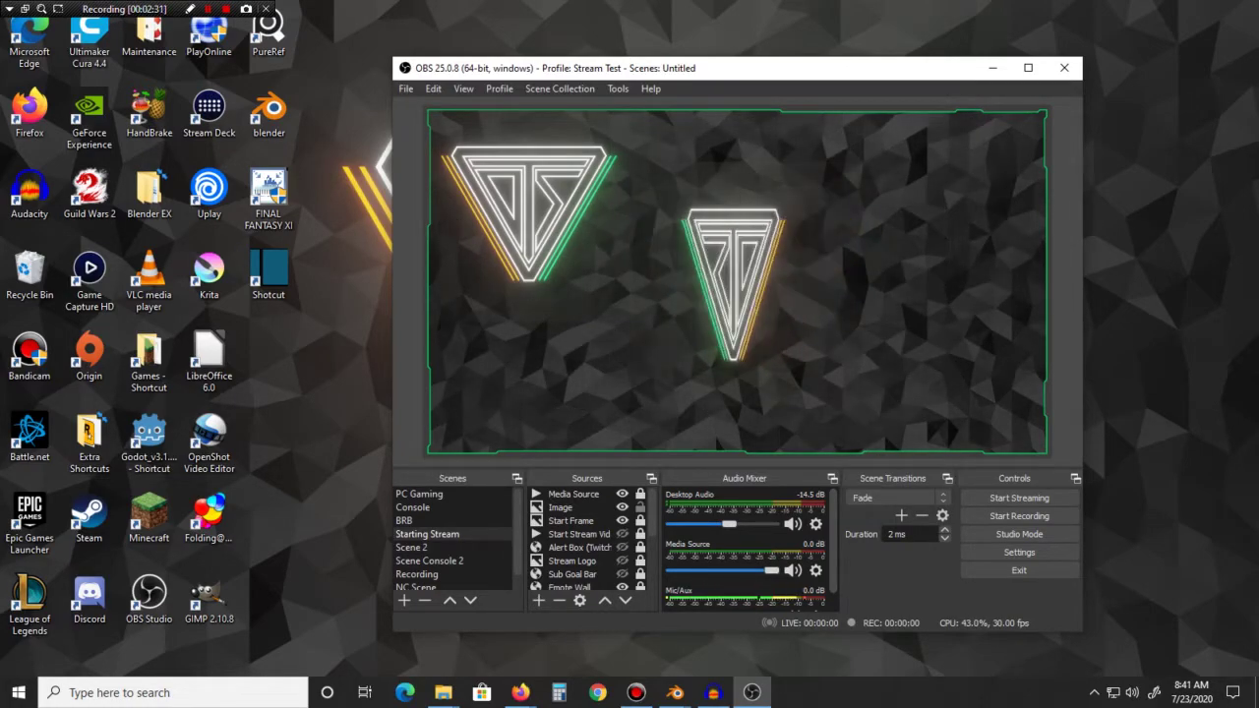
Step: Switch to the browser to view the Blender homepage, then put the browser window away
key(alt+Tab)
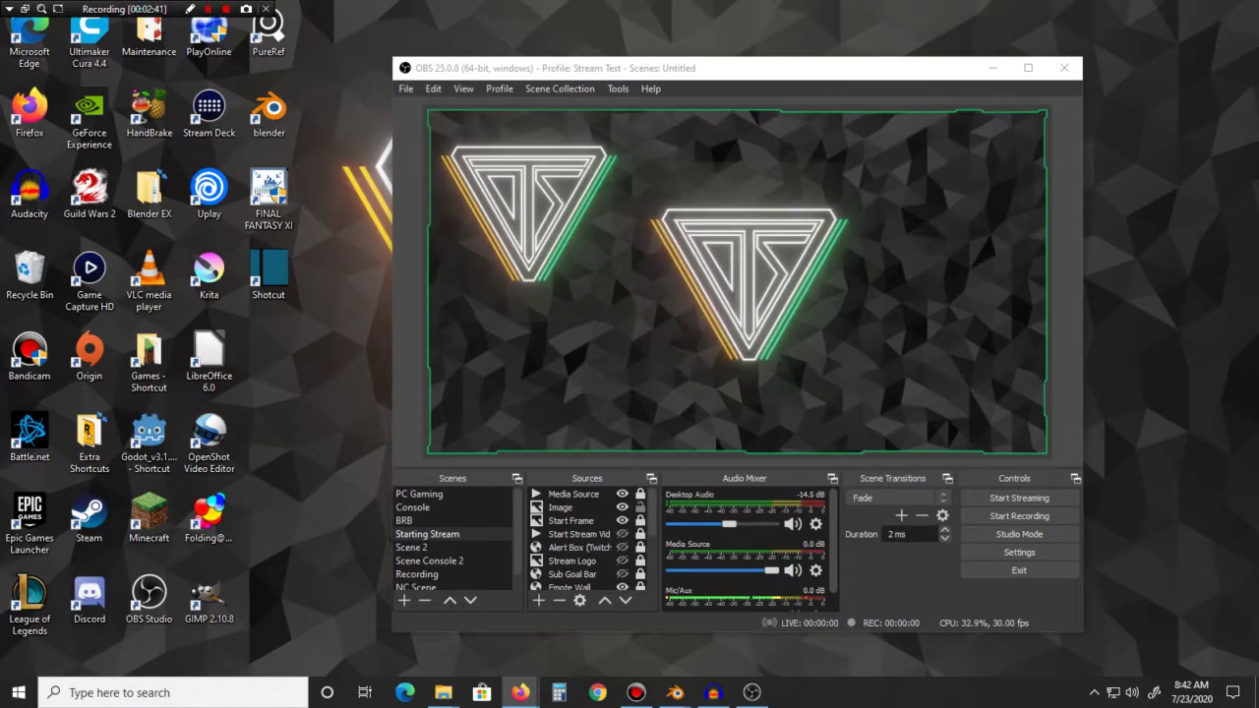
drag(0, 28, 585, 1)
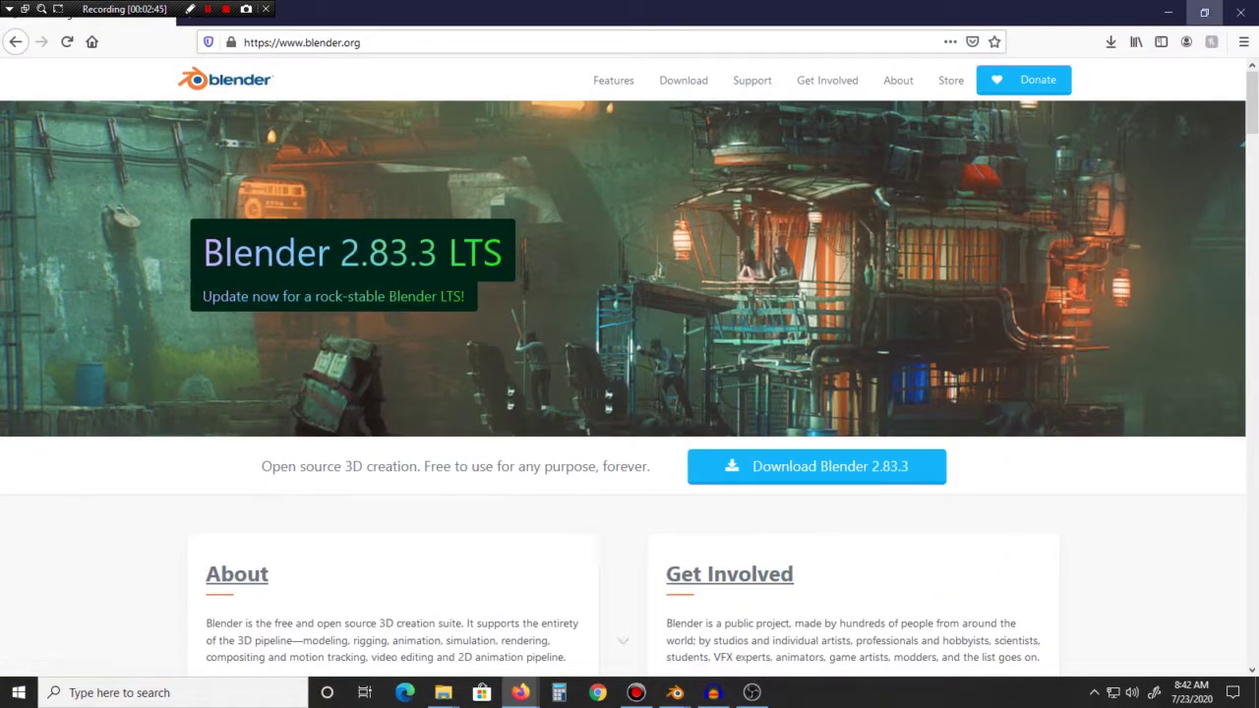
click(1240, 12)
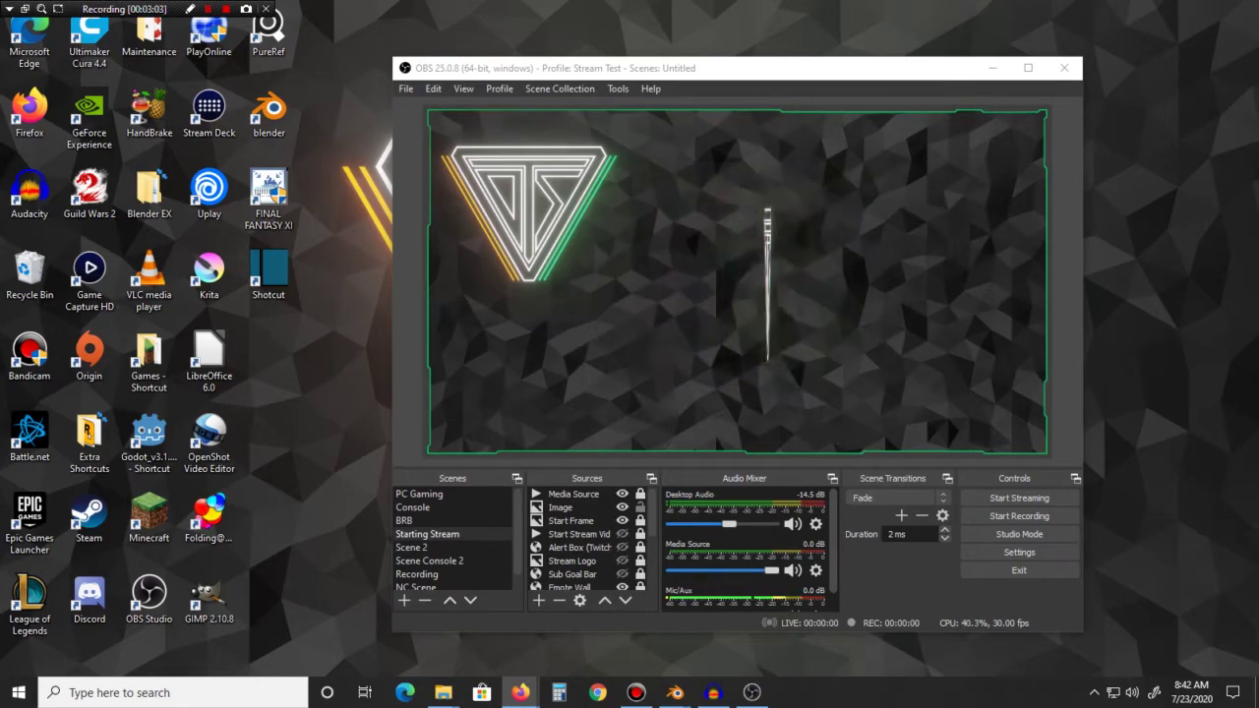
Step: Shift the static logo image slightly to the right in the OBS preview, then minimize OBS and switch to the Blender logo file
click(531, 213)
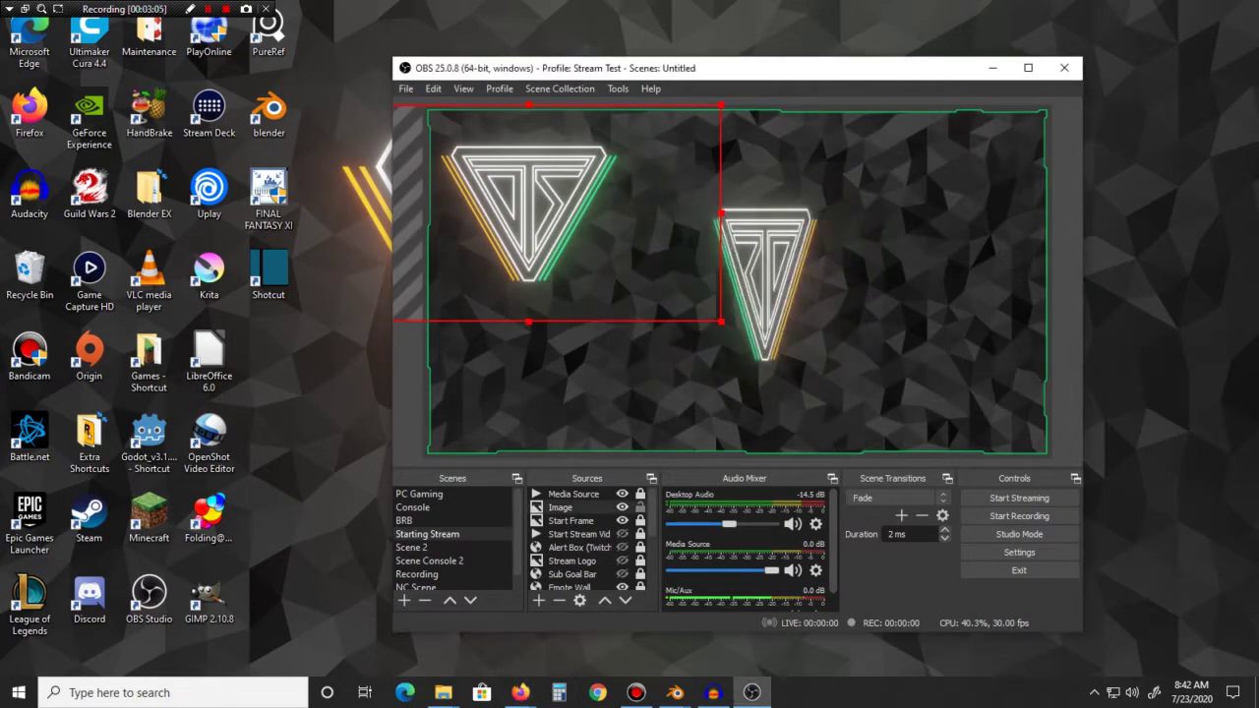
drag(531, 213, 559, 216)
click(668, 393)
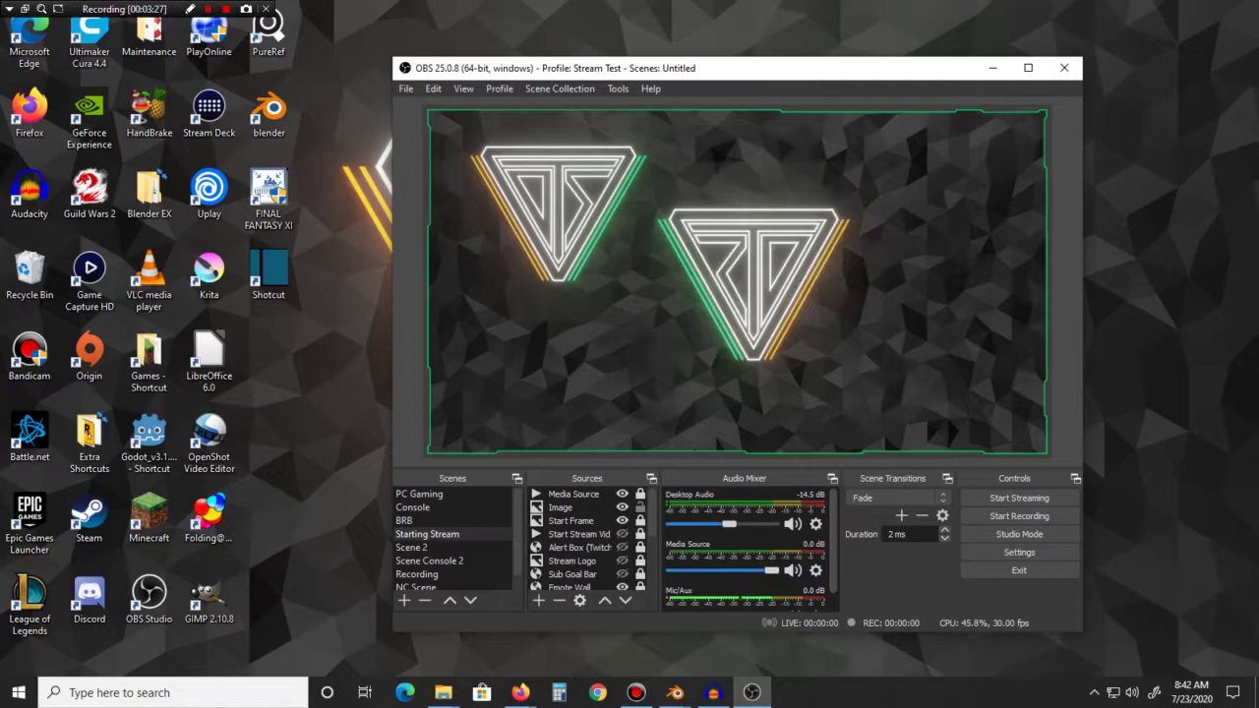
click(992, 68)
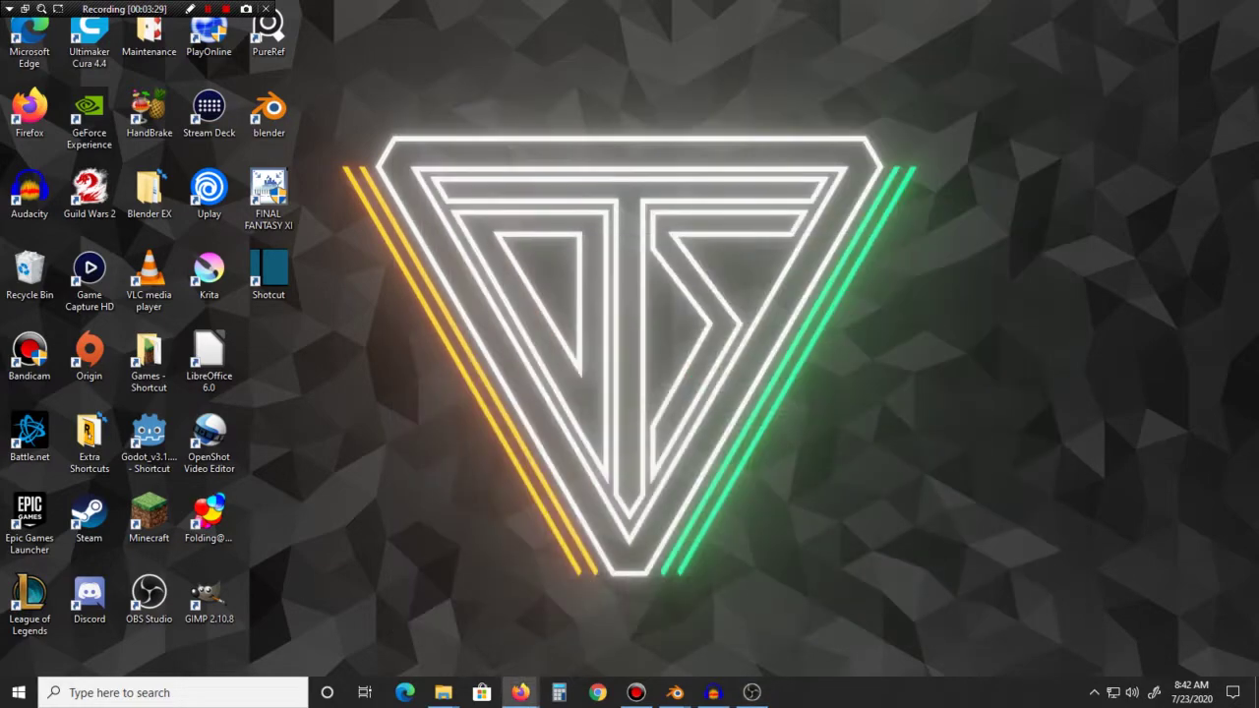
mouse_move(675, 692)
click(580, 621)
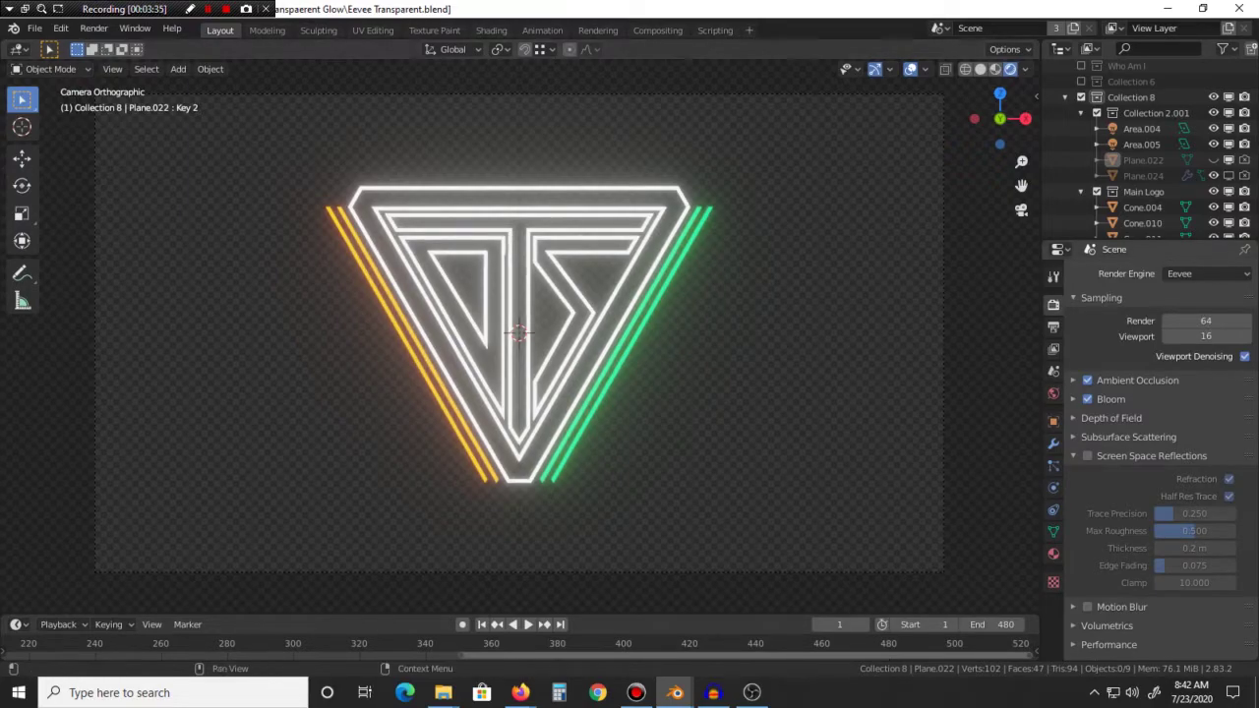
Step: Turn off Bloom for the Eevee scene and render a still image of the logo
click(1087, 399)
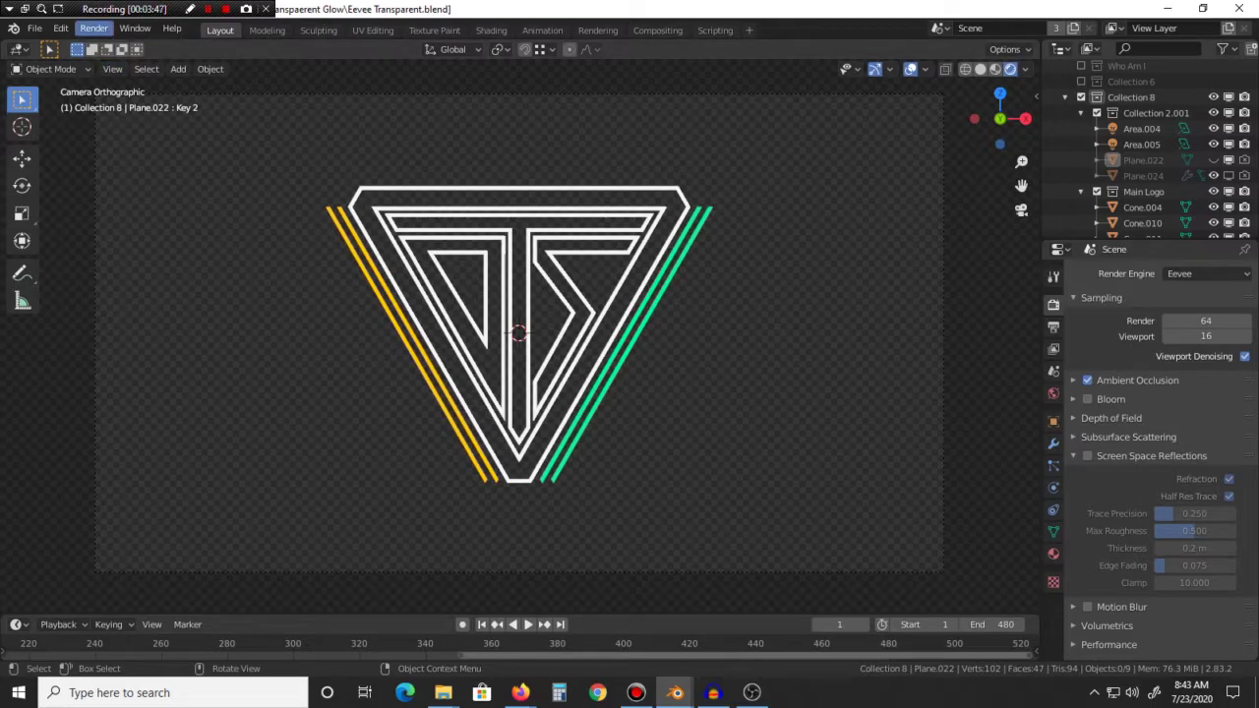
click(93, 27)
click(124, 46)
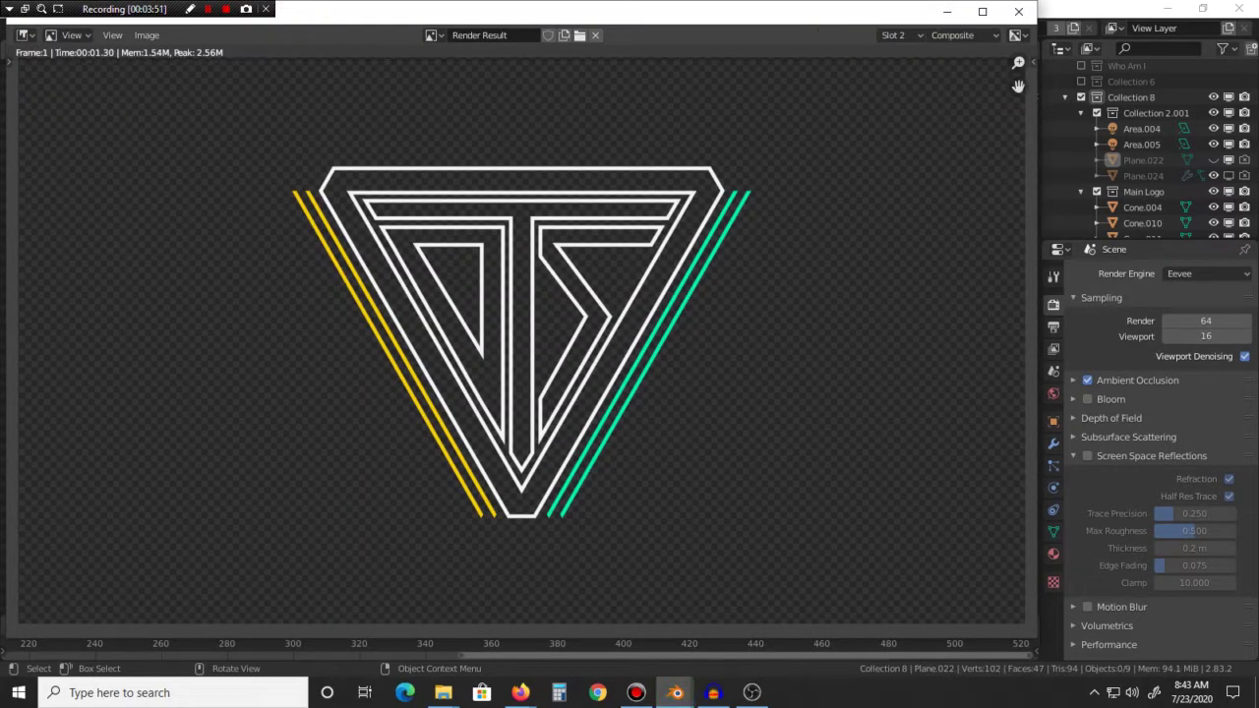
click(1019, 11)
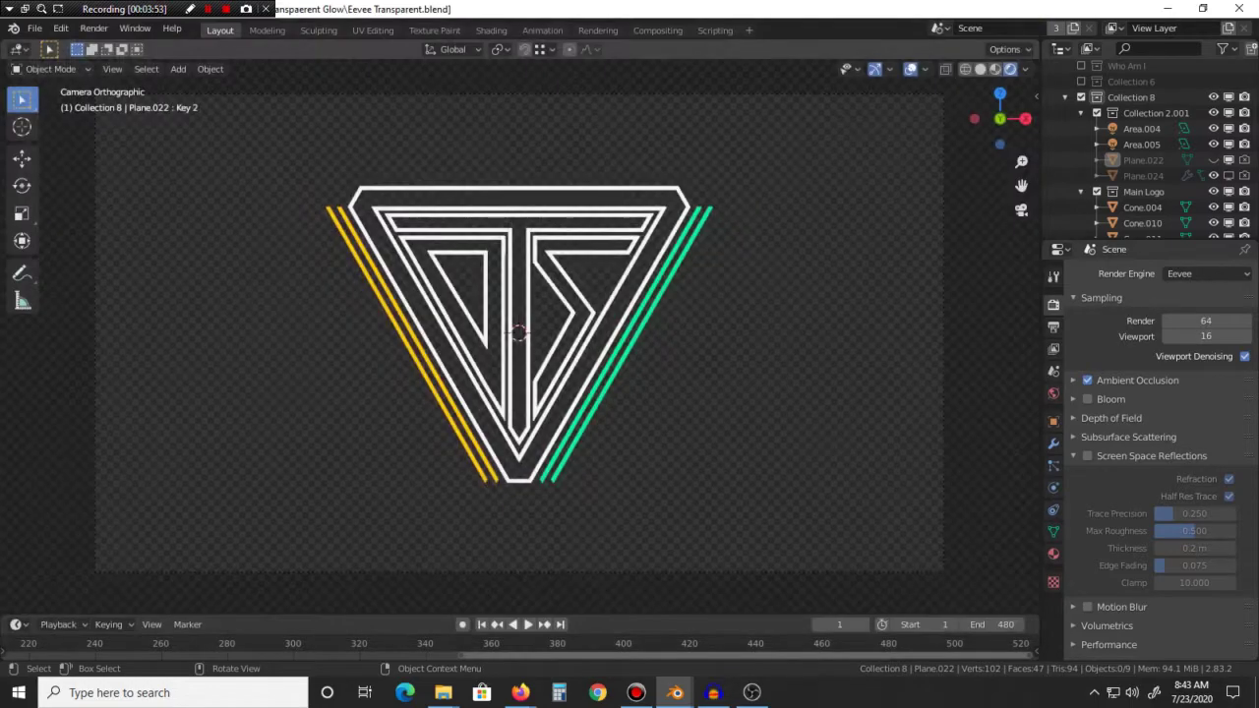
Step: Inspect the material settings of the logo's white T outline and coloured side stripes, then return to the camera view with nothing selected
middle_drag(678, 285, 510, 366)
click(510, 366)
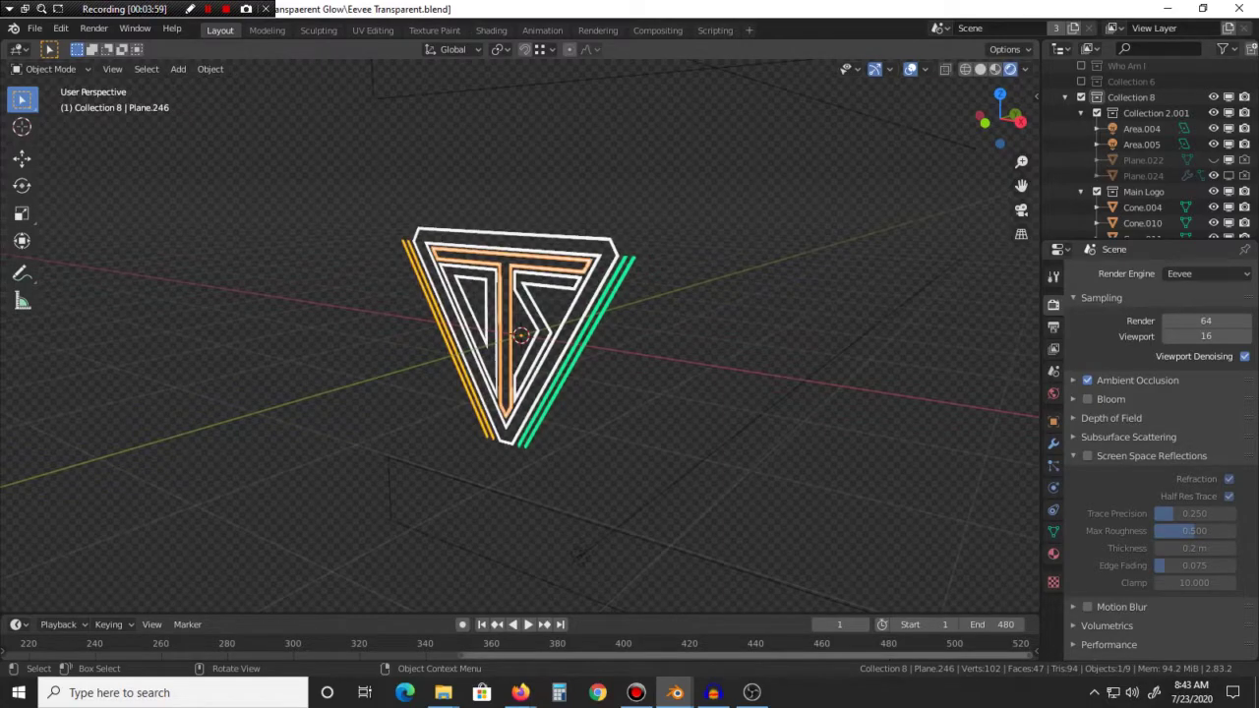
click(1053, 554)
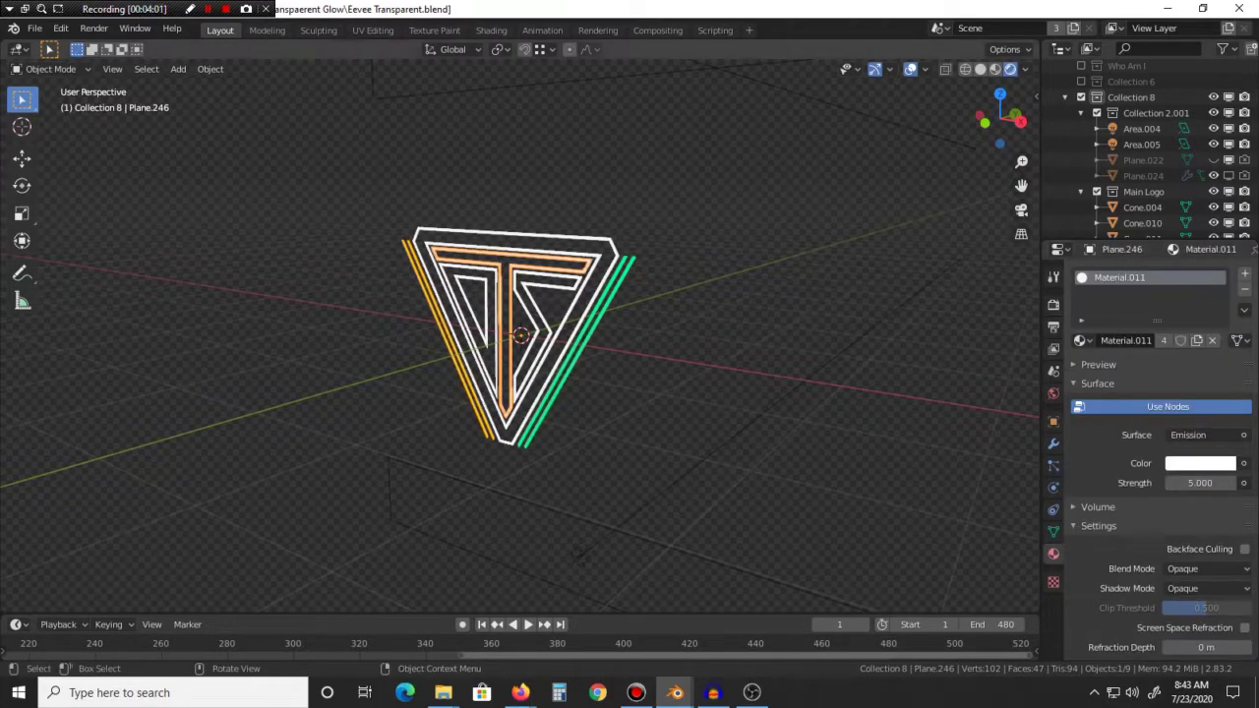
click(590, 335)
click(446, 338)
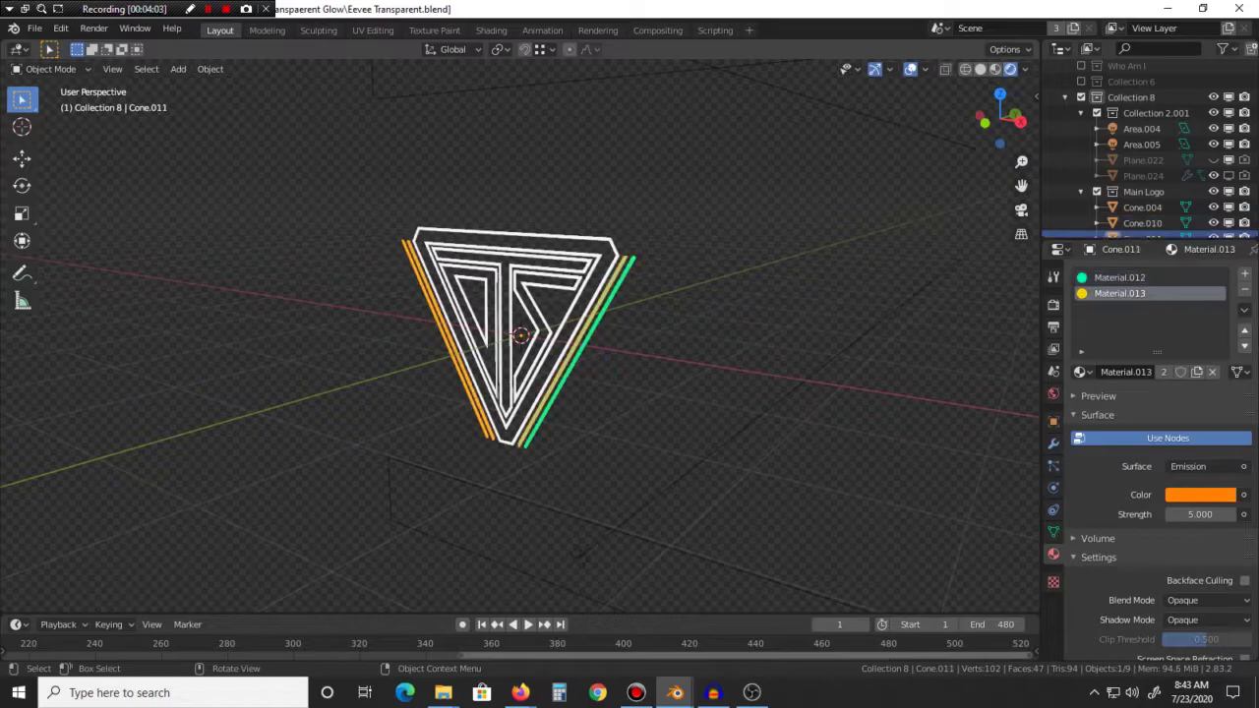
click(501, 336)
key(KP_0)
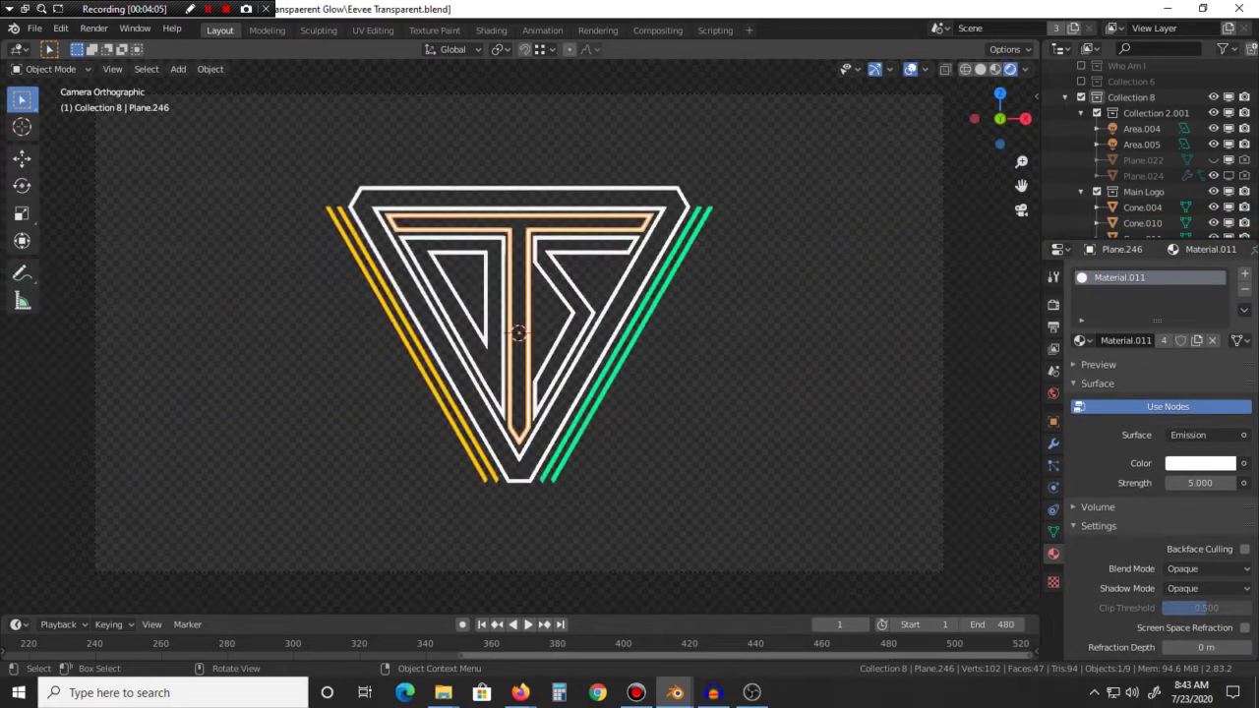
key(alt+a)
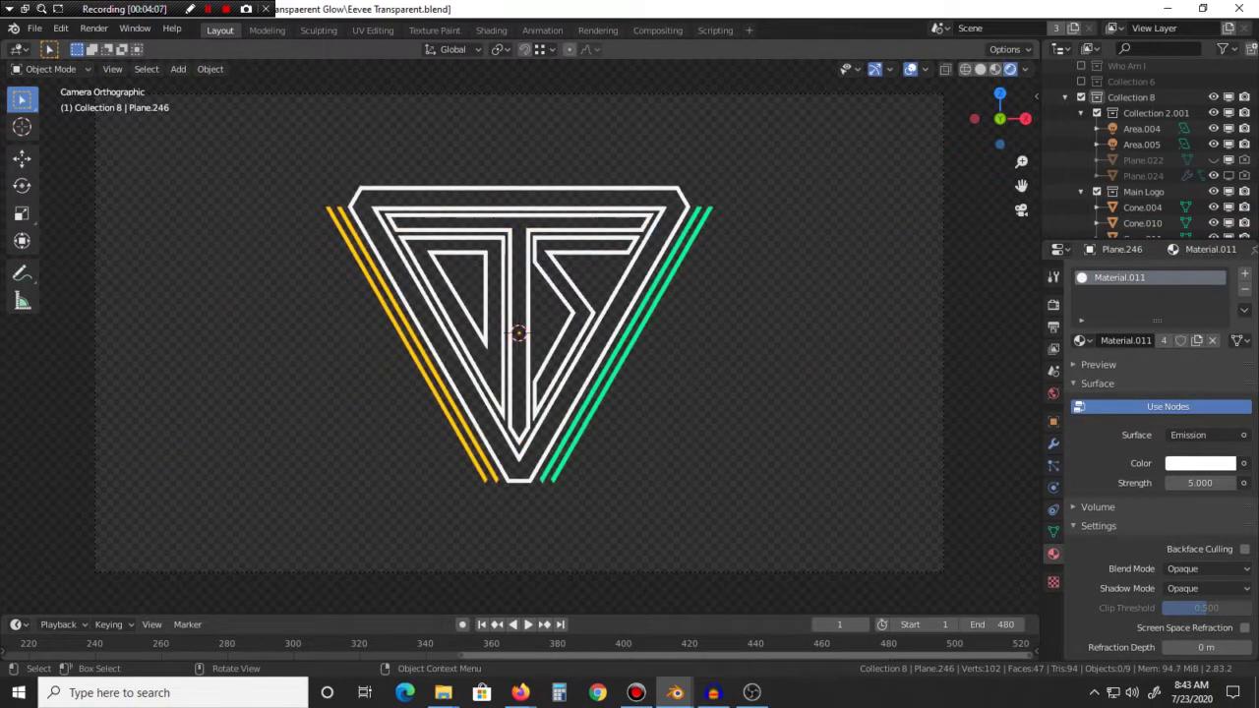
Step: Enable Bloom for the Eevee scene and render a still image of the logo from the camera view
click(1053, 304)
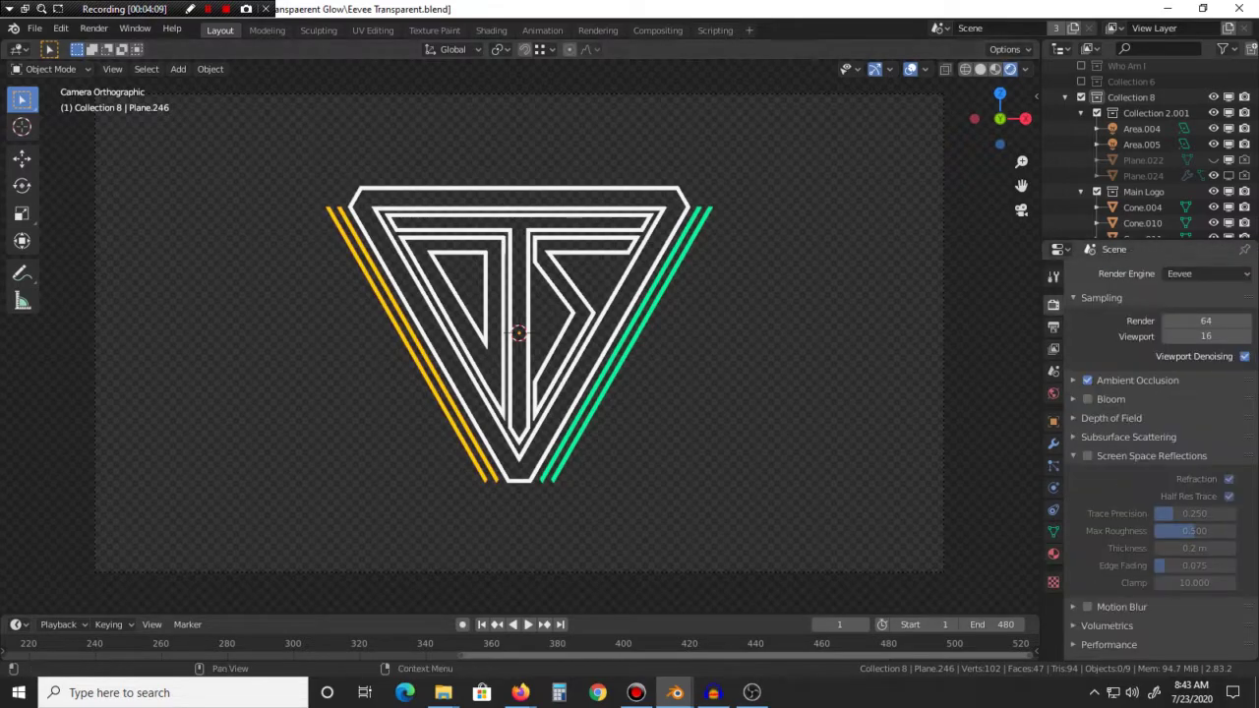
click(1087, 398)
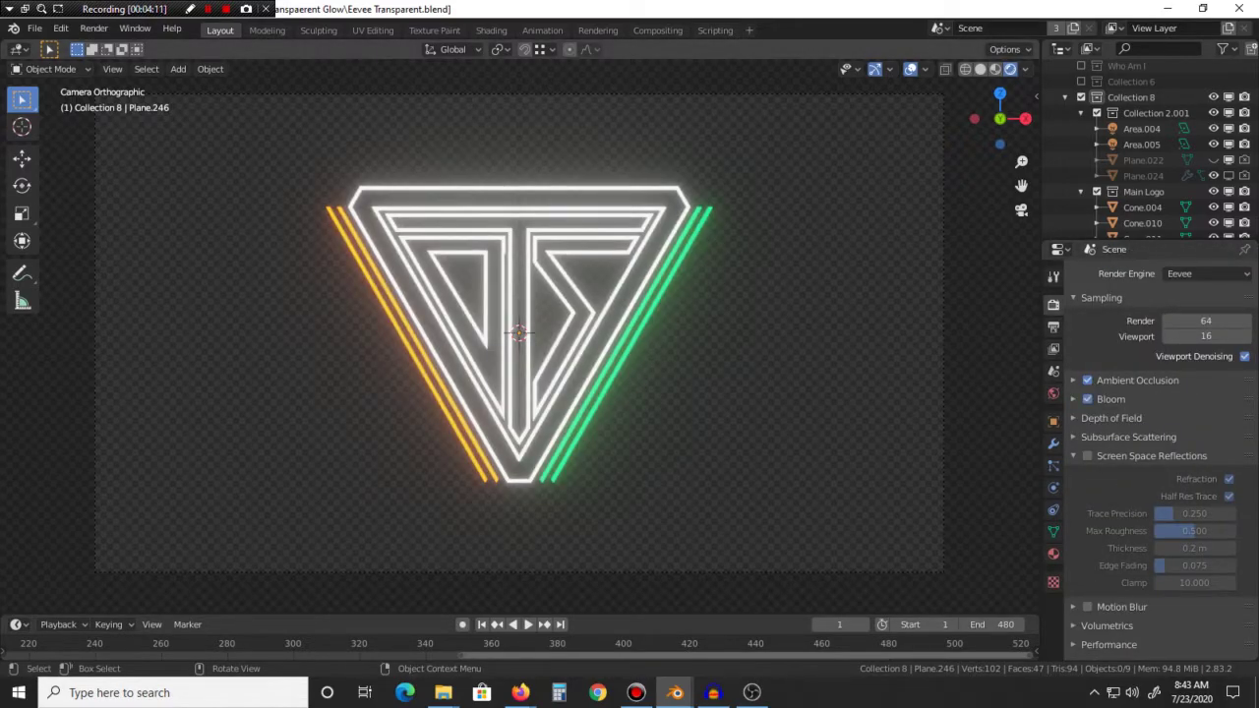
mouse_move(519, 334)
middle_down()
mouse_move(600, 373)
mouse_move(629, 344)
mouse_move(531, 336)
middle_up()
scroll(590, 344, up, 5)
key(KP_0)
click(94, 29)
click(126, 45)
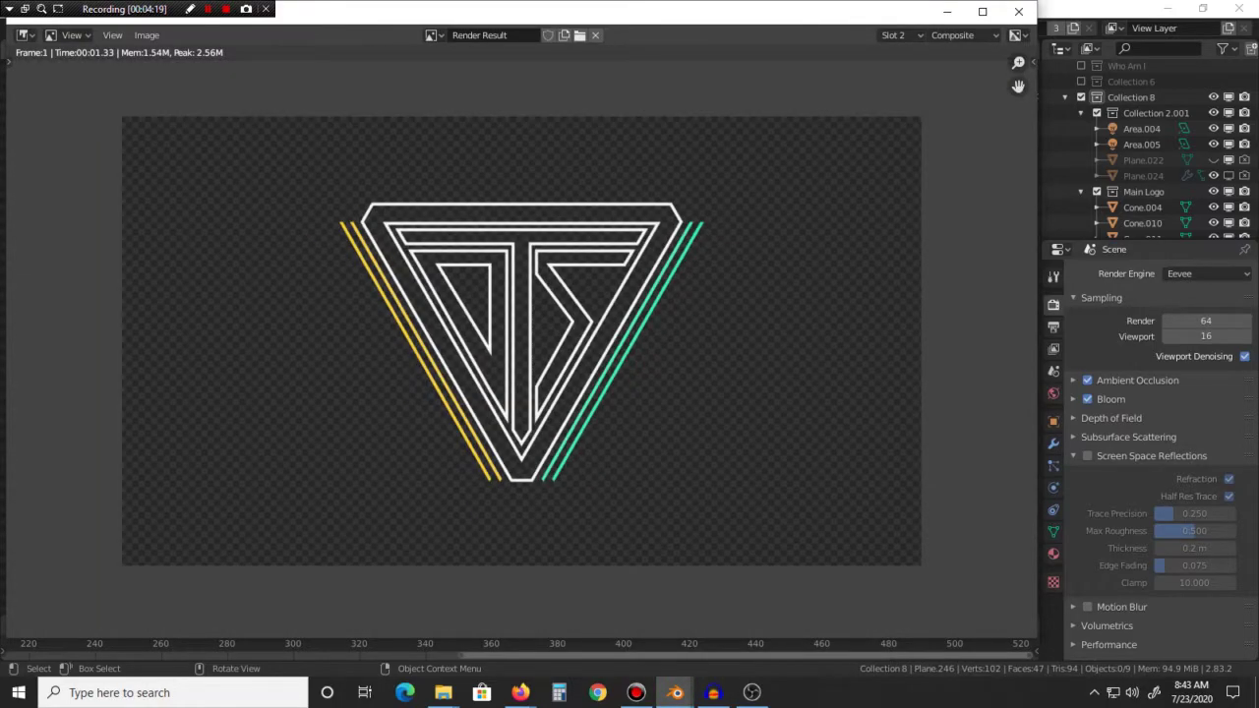
scroll(521, 341, up, 1)
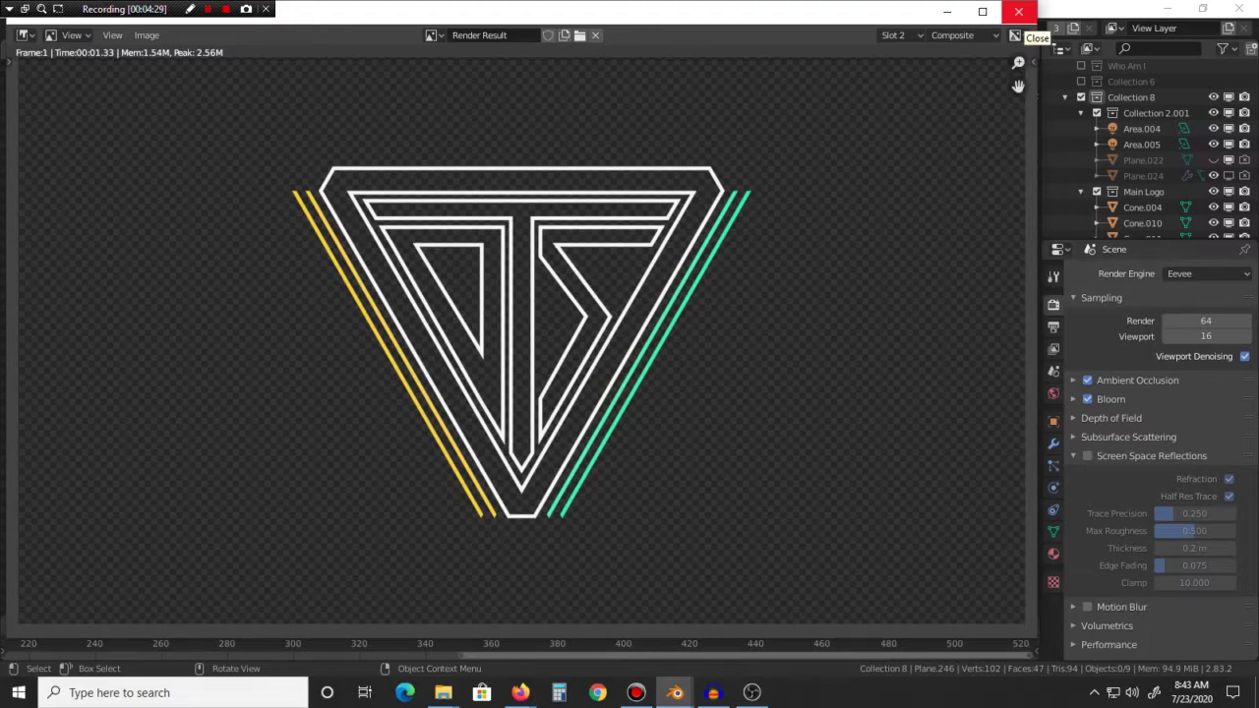
click(1017, 12)
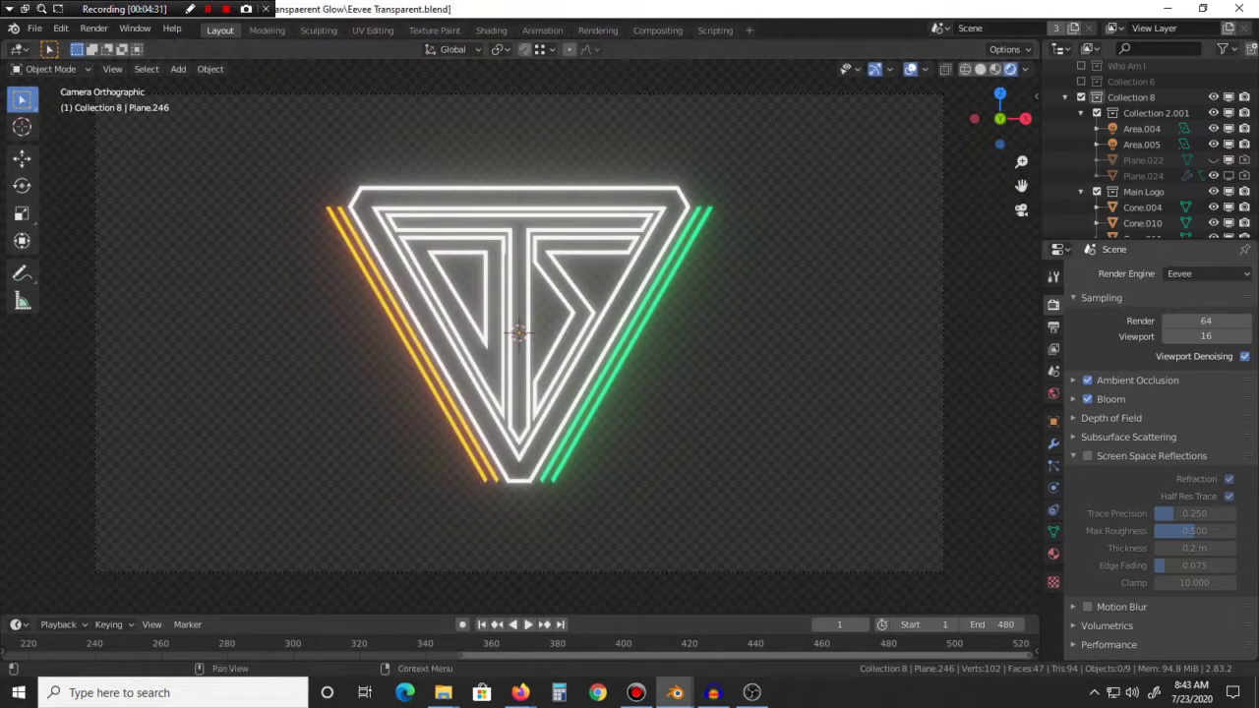
click(1074, 399)
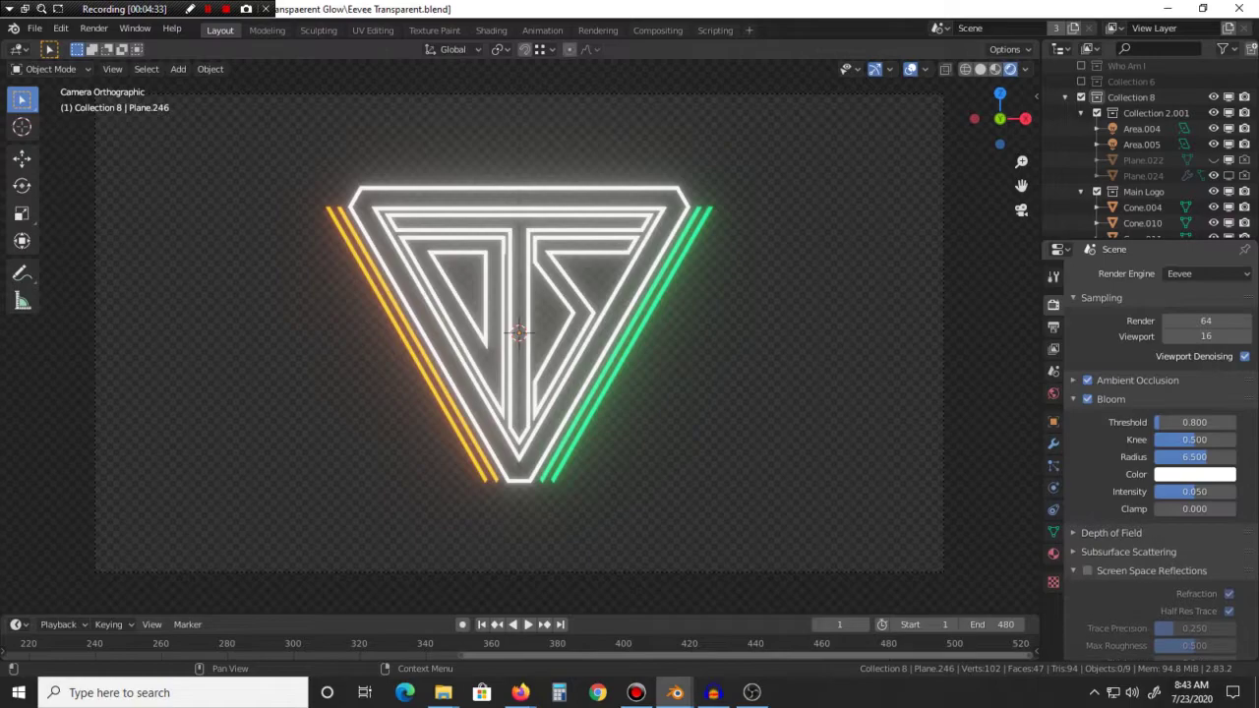
click(1111, 398)
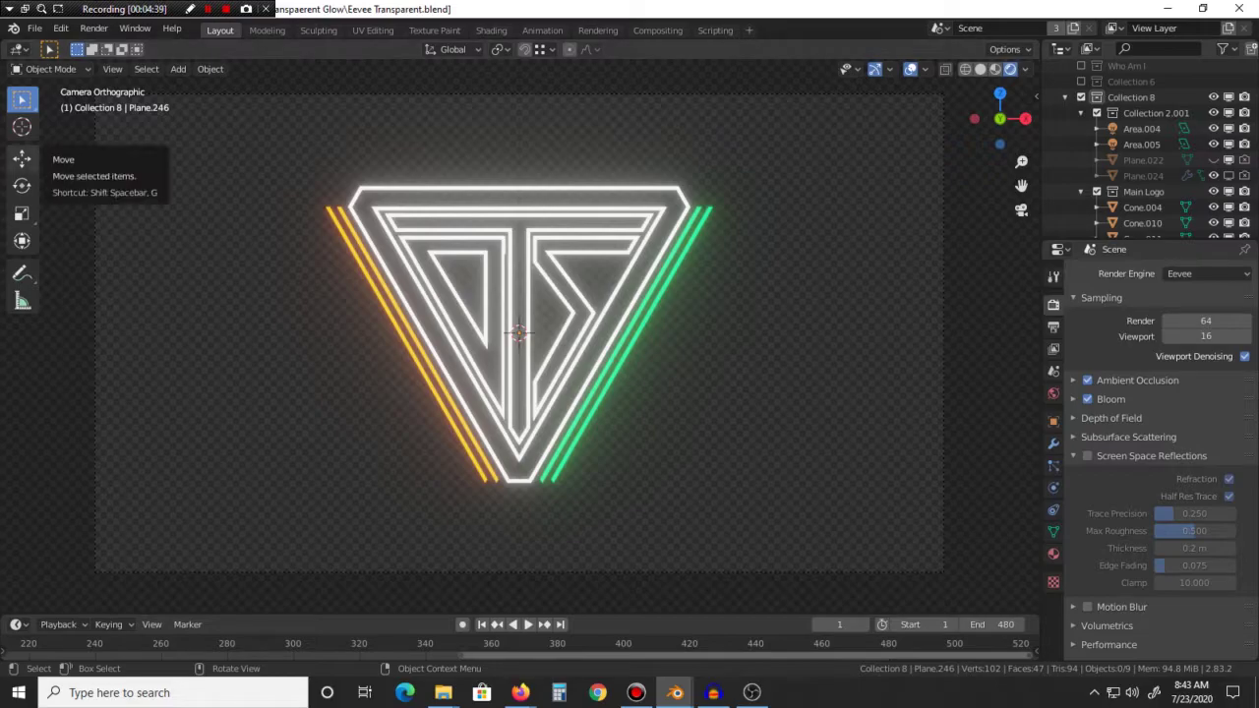
Step: Switch to the browser and read the Stack Exchange question and answer on rendering a luminous outline on a transparent background
drag(0, 230, 629, 4)
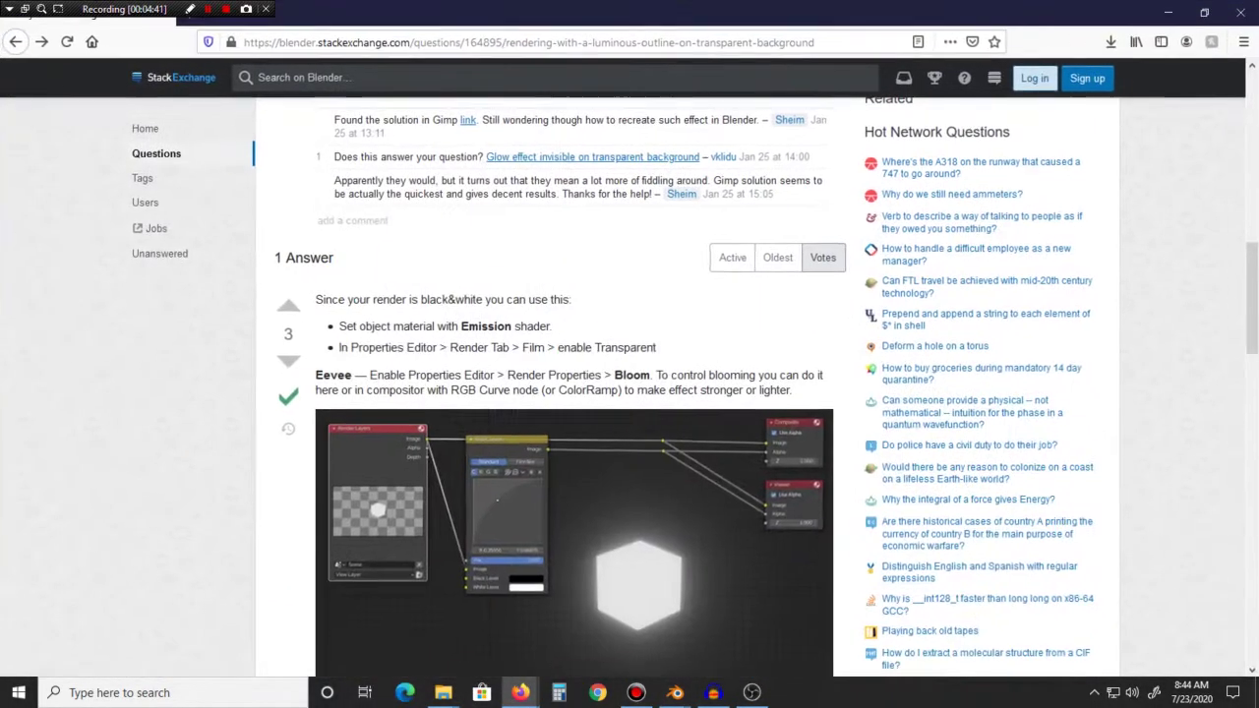
scroll(288, 533, up, 10)
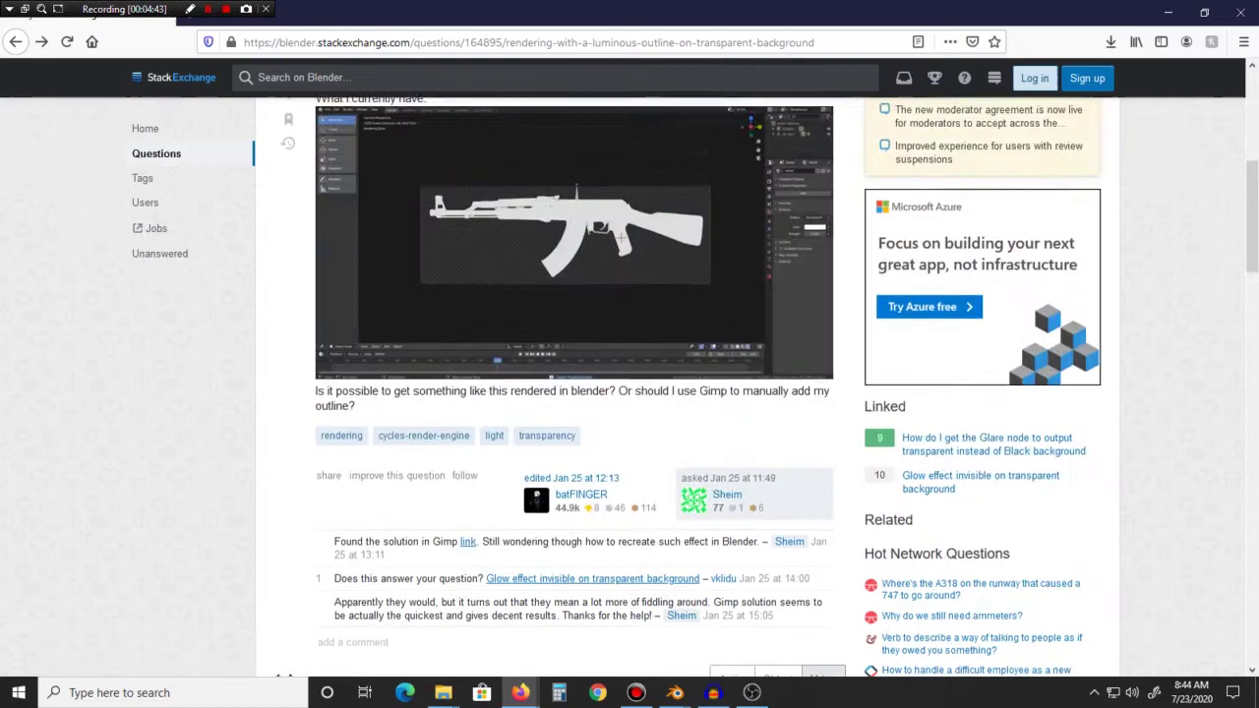
scroll(288, 534, down, 3)
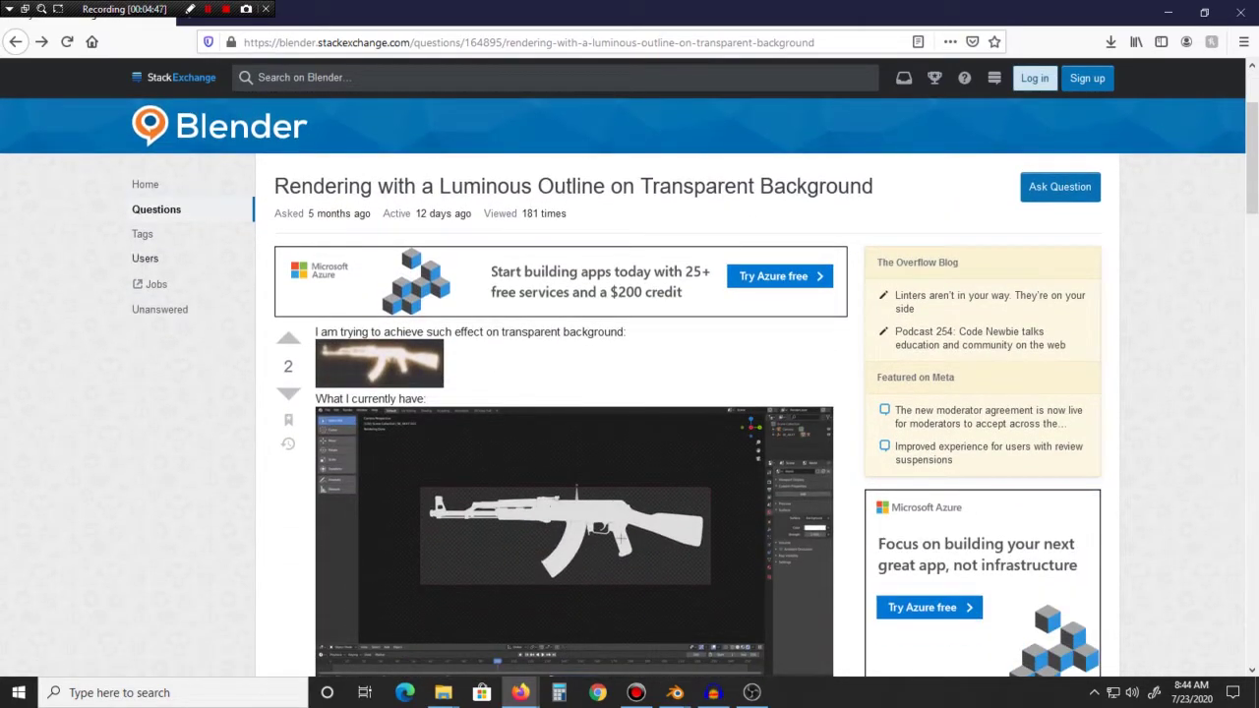
scroll(397, 370, down, 3)
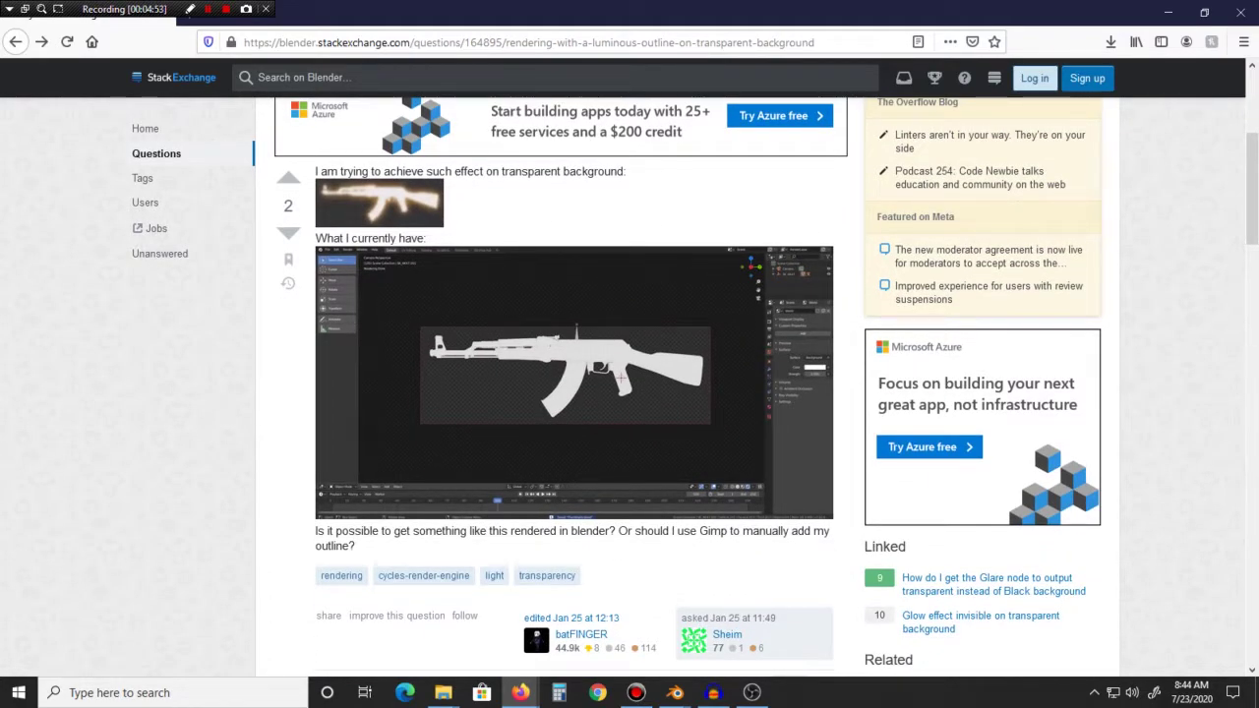
scroll(573, 374, down, 3)
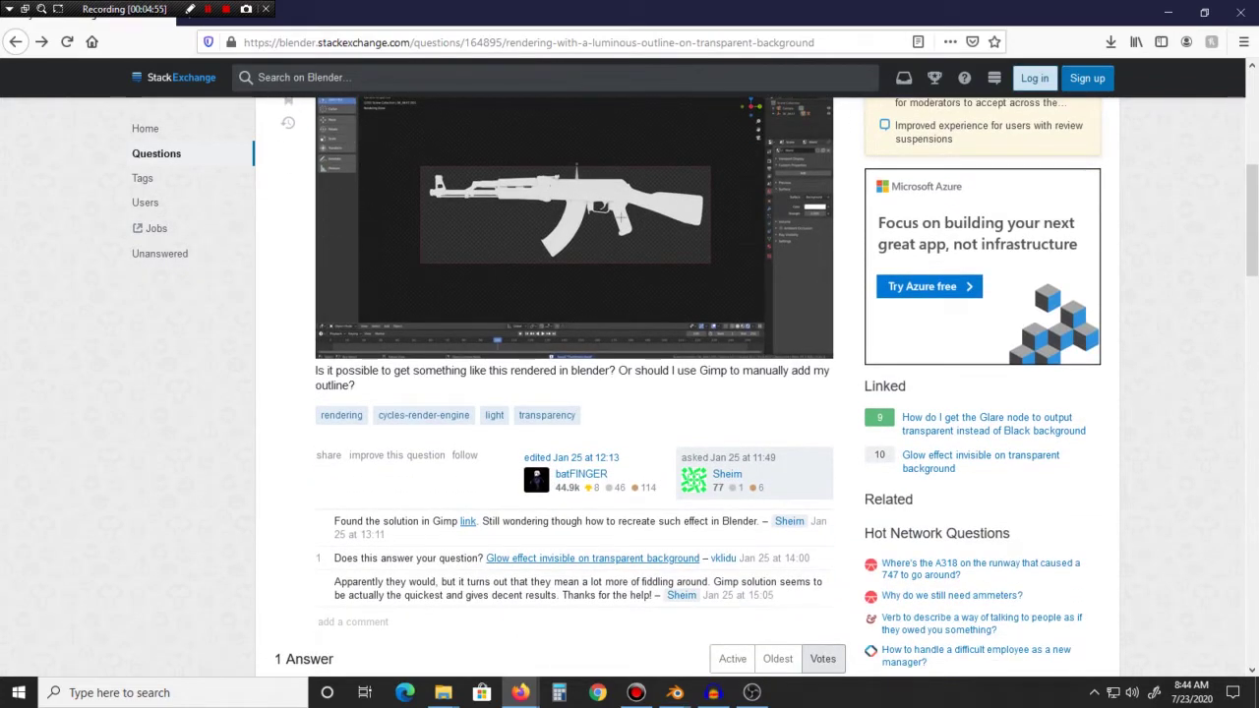
scroll(573, 374, up, 3)
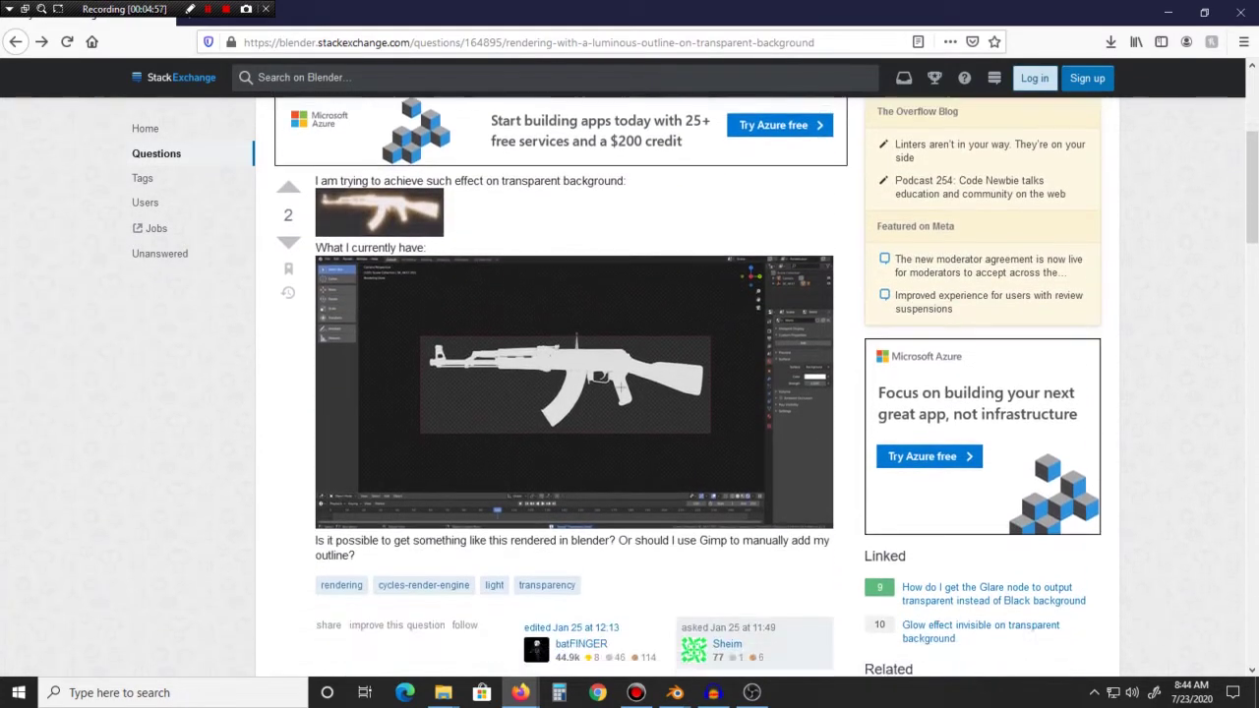
scroll(573, 383, down, 1)
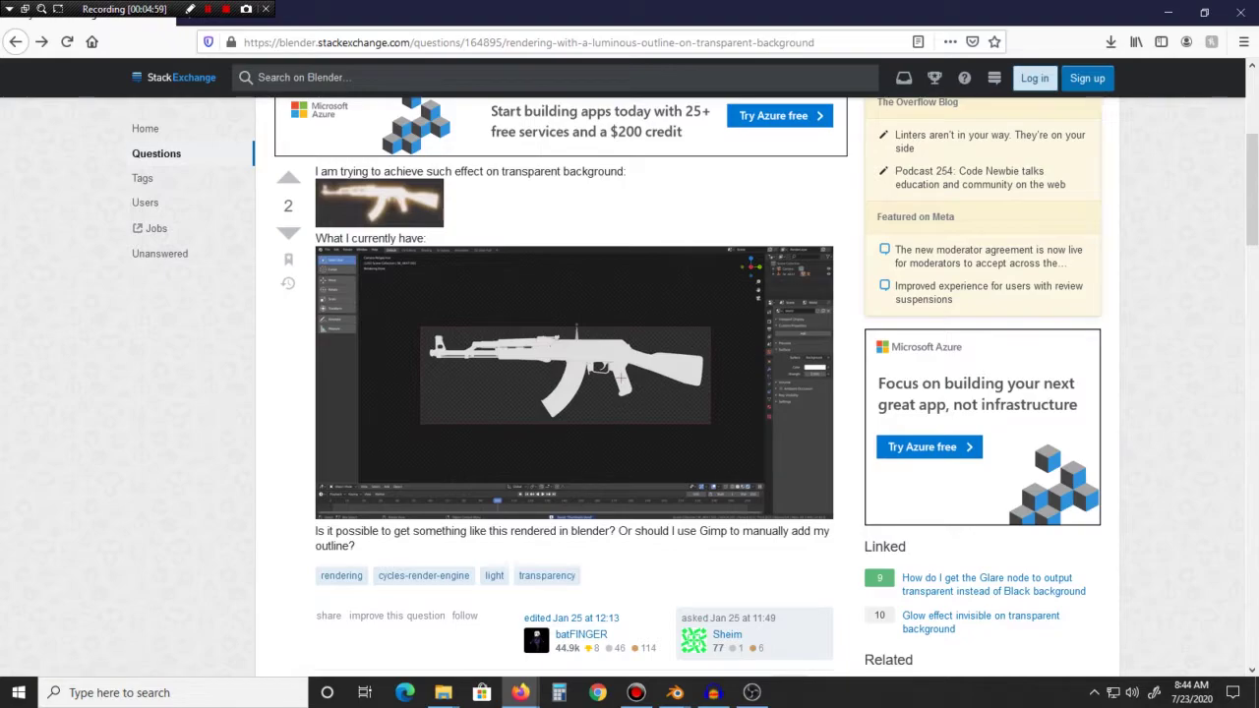
scroll(573, 383, down, 5)
scroll(573, 383, up, 5)
scroll(574, 384, down, 11)
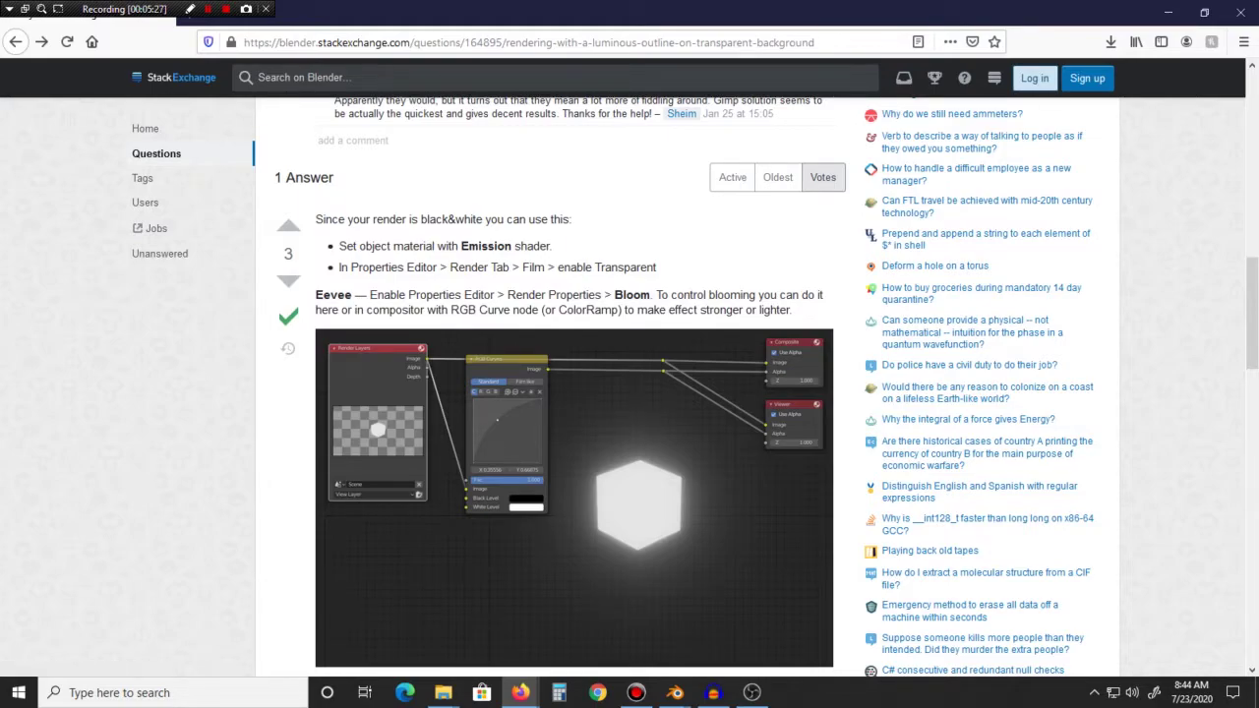
click(1167, 12)
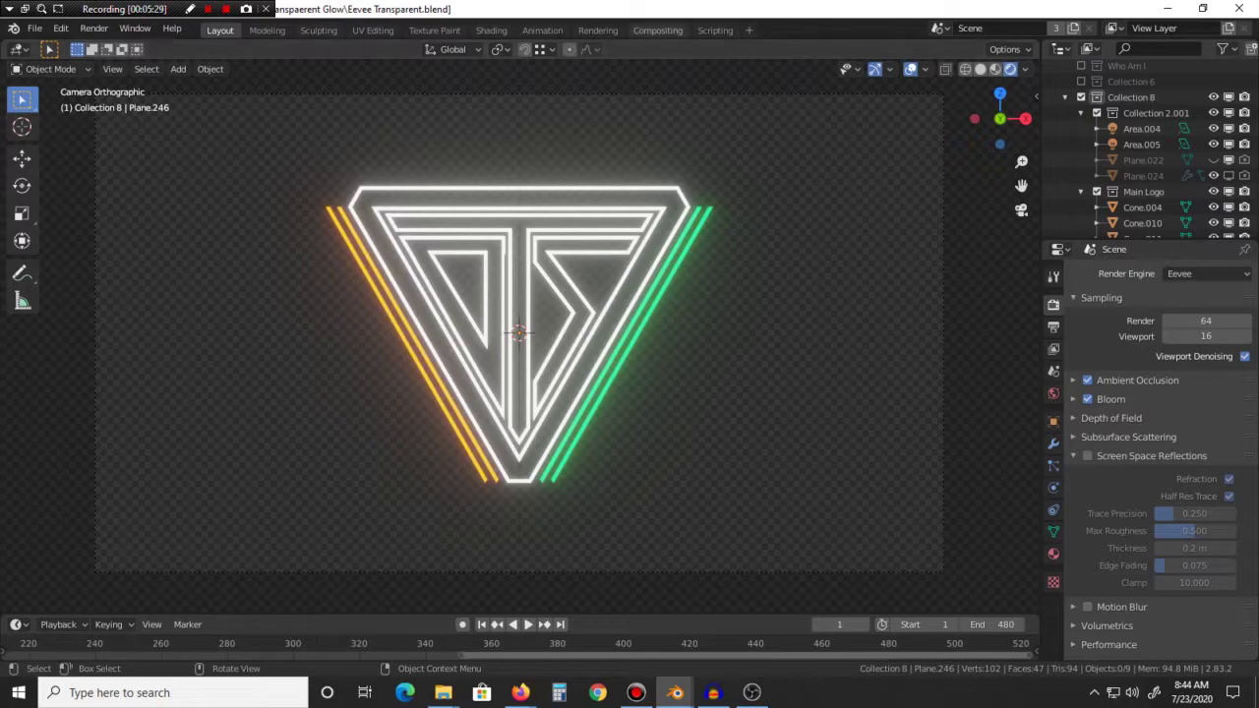
Step: In Blender's compositor, insert an RGB Curves node fed by the Render Layers image and link its output to the Composite and Viewer alpha inputs
click(657, 29)
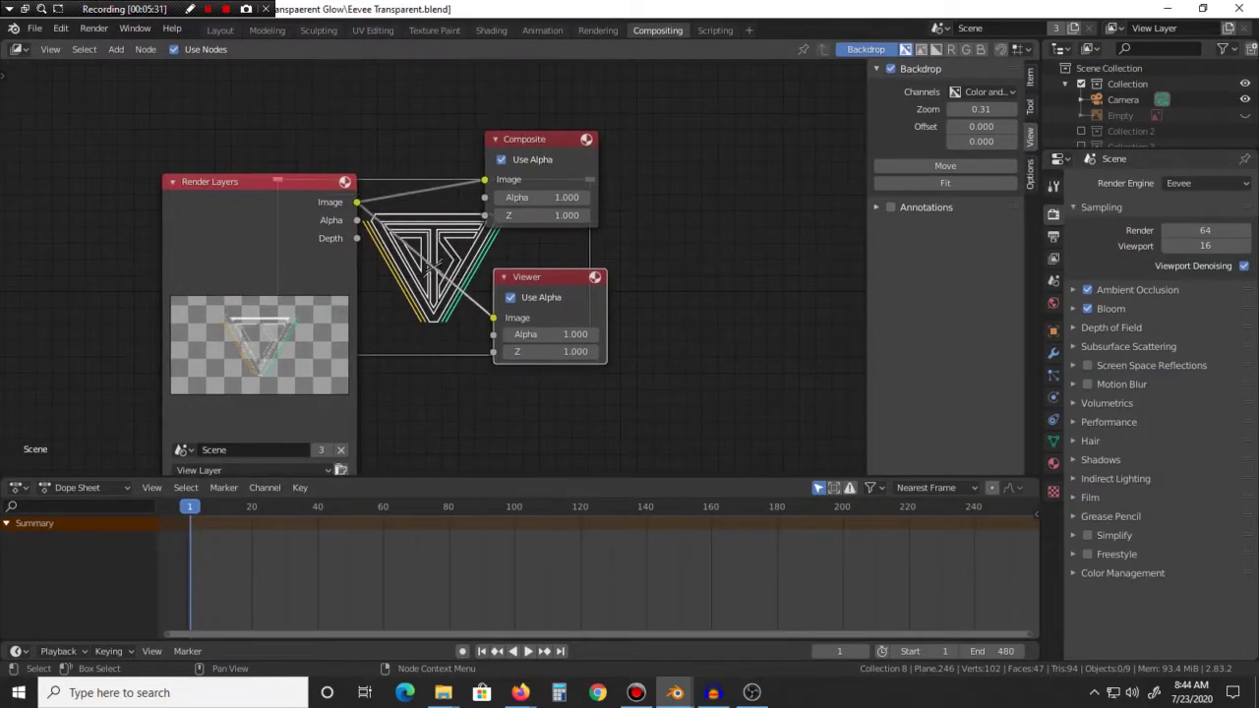
scroll(433, 265, down, 4)
middle_drag(433, 265, 472, 306)
scroll(472, 305, up, 2)
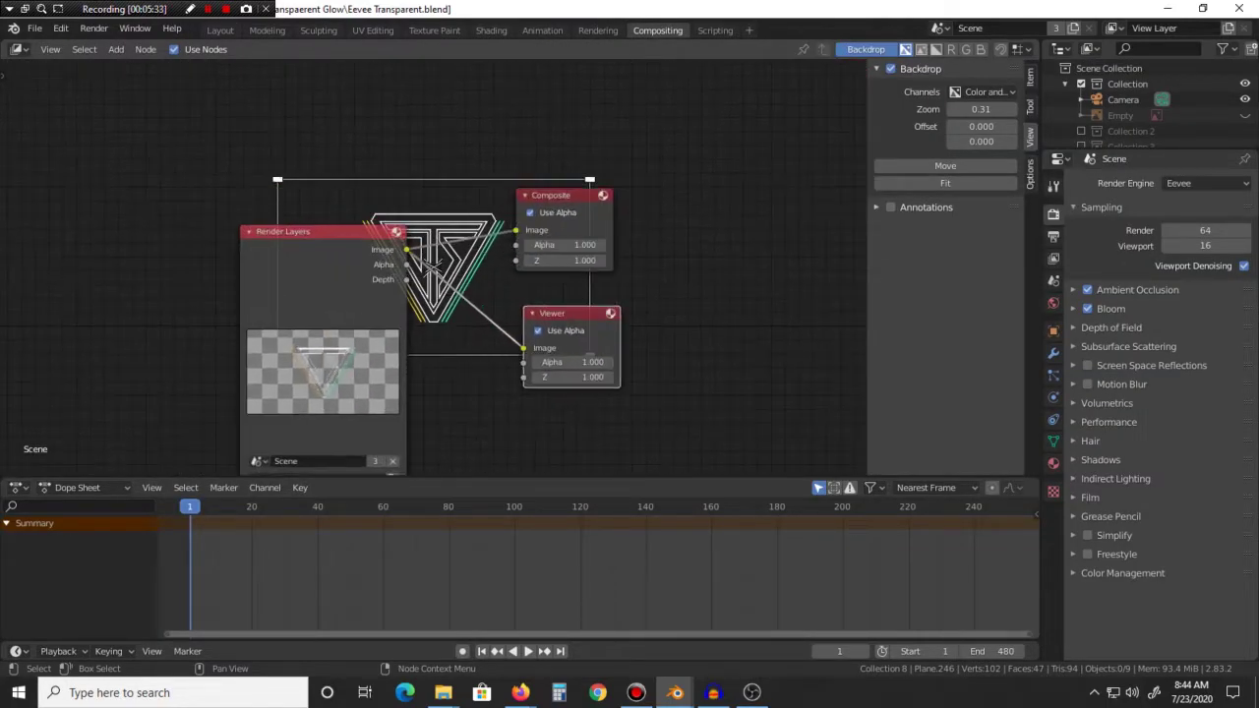
scroll(413, 265, up, 1)
drag(278, 179, 589, 355)
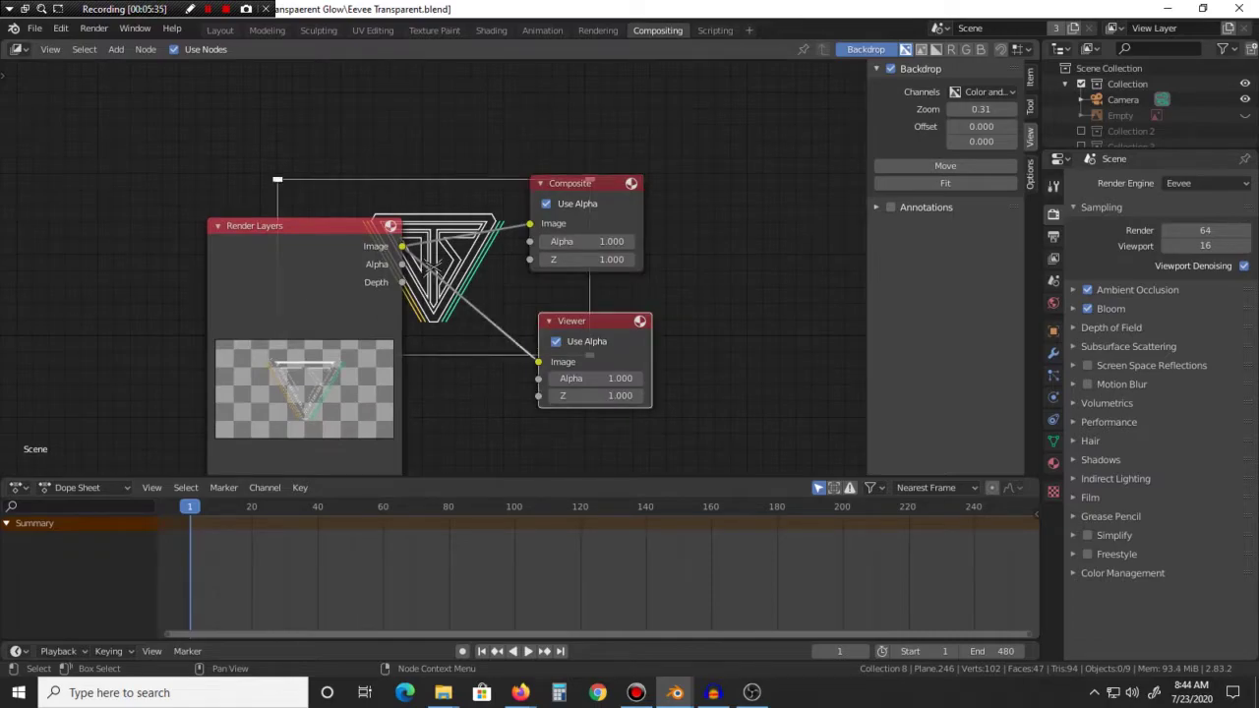
click(708, 295)
middle_drag(708, 295, 276, 396)
scroll(492, 295, down, 1)
middle_drag(625, 286, 251, 271)
click(751, 137)
click(760, 263)
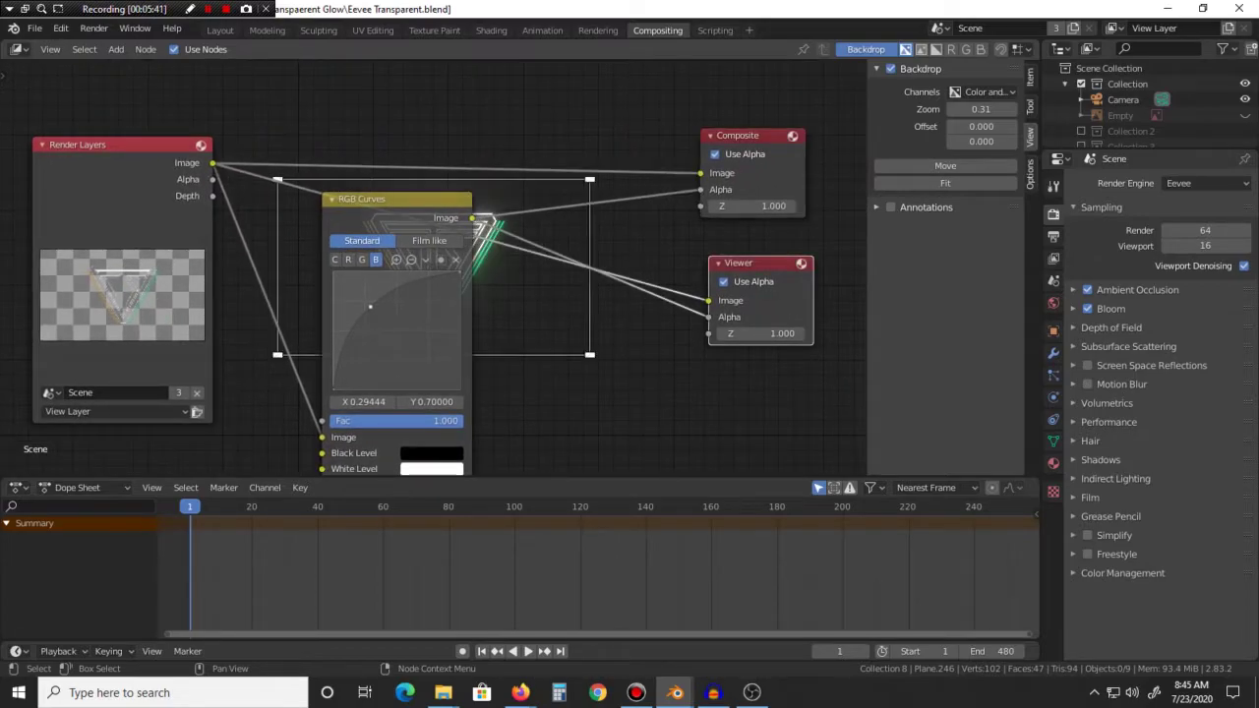
Step: Examine the links between the Render Layers, RGB Curves, Composite and Viewer nodes and the RGB Curves node's combined, red, green and blue curves
middle_drag(492, 295, 377, 346)
middle_drag(433, 295, 525, 251)
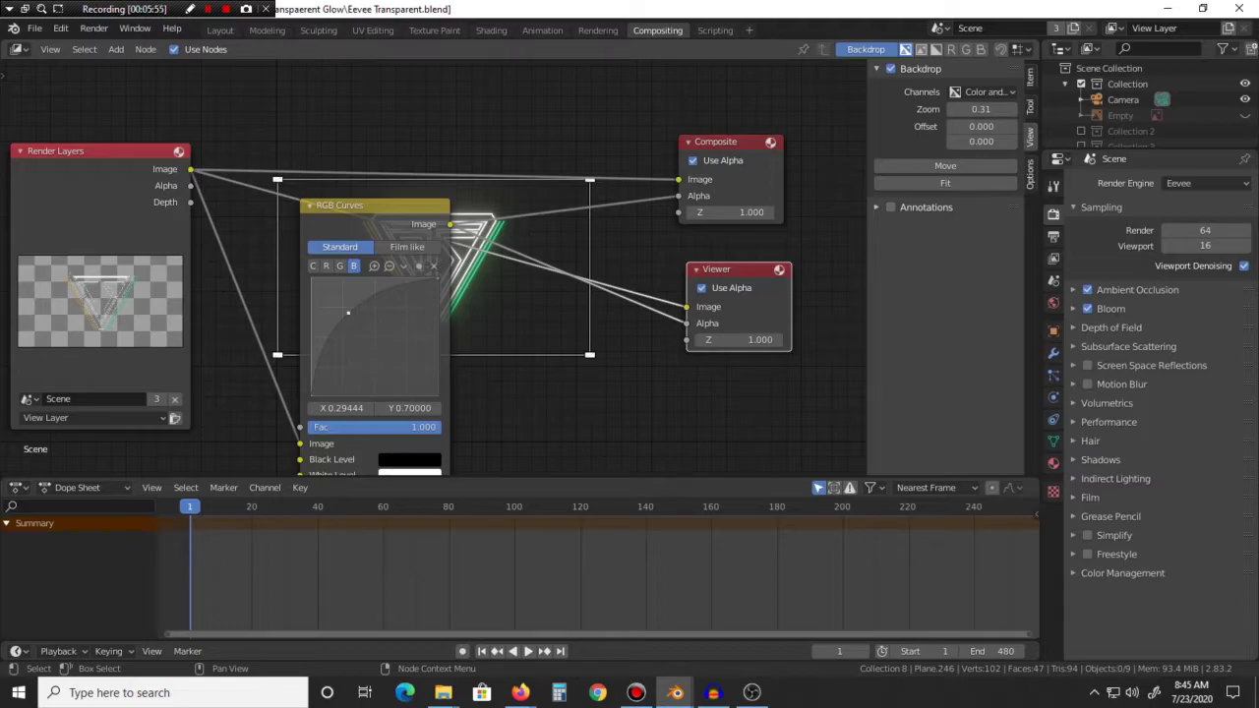
mouse_move(550, 374)
middle_down()
mouse_move(470, 412)
mouse_move(505, 449)
mouse_move(554, 435)
mouse_move(553, 389)
middle_up()
click(553, 389)
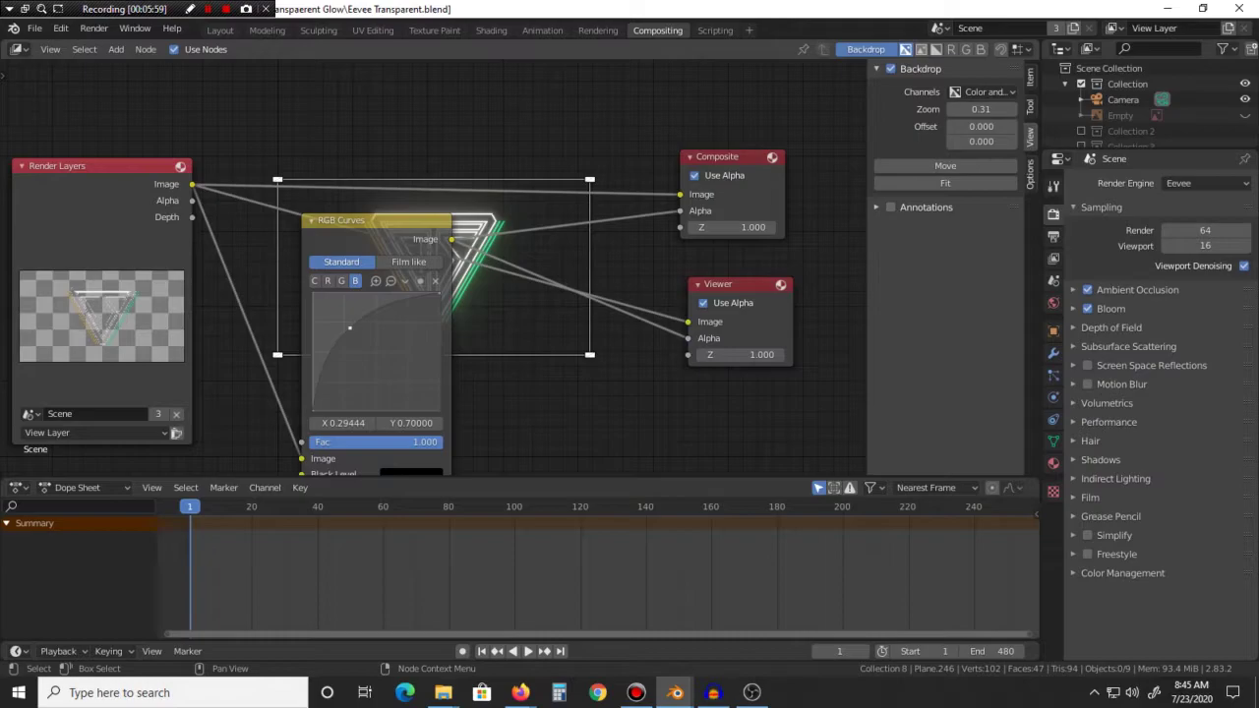
click(724, 158)
middle_drag(581, 334, 560, 317)
middle_drag(473, 293, 442, 284)
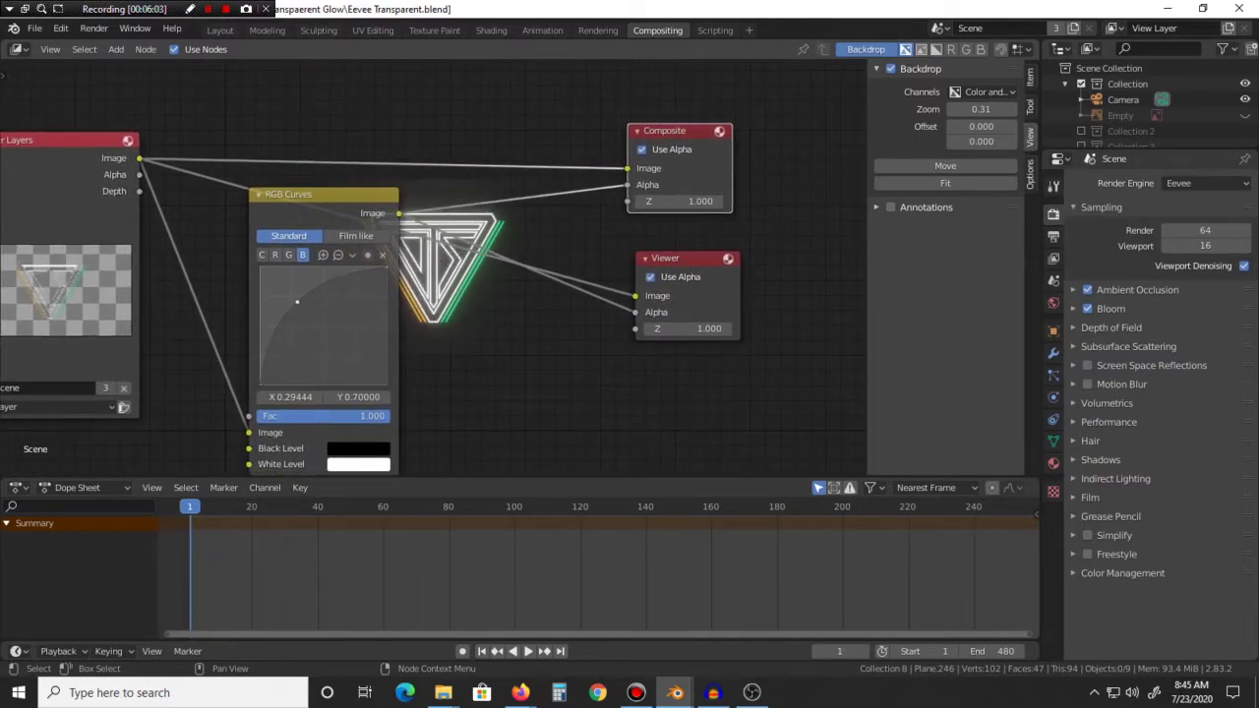
mouse_move(344, 196)
mouse_down()
mouse_move(365, 208)
mouse_move(328, 243)
mouse_move(312, 226)
mouse_move(345, 195)
mouse_up()
middle_drag(344, 194, 352, 180)
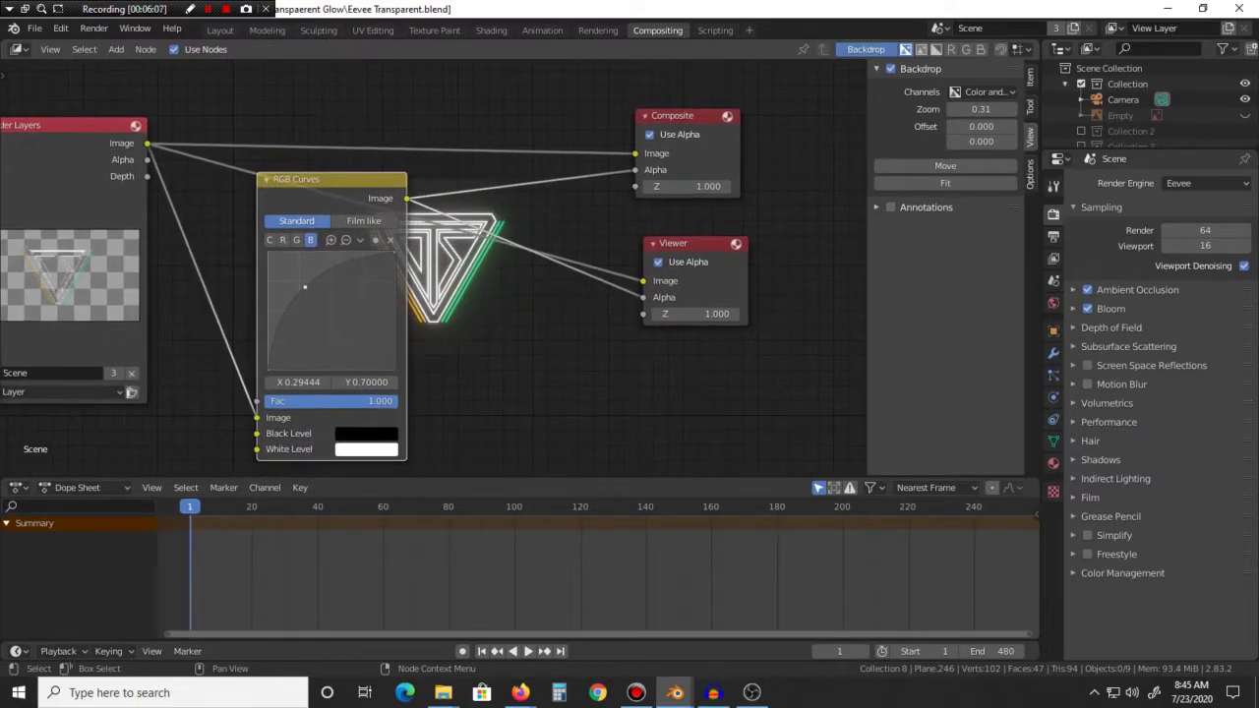
click(269, 240)
click(283, 240)
click(296, 240)
click(311, 240)
middle_drag(423, 363, 376, 365)
Step: Flatten the RGB Curves node's red and green curves to near-diagonal, and raise them again with the red point at X 0.30, Y 0.69375
click(236, 241)
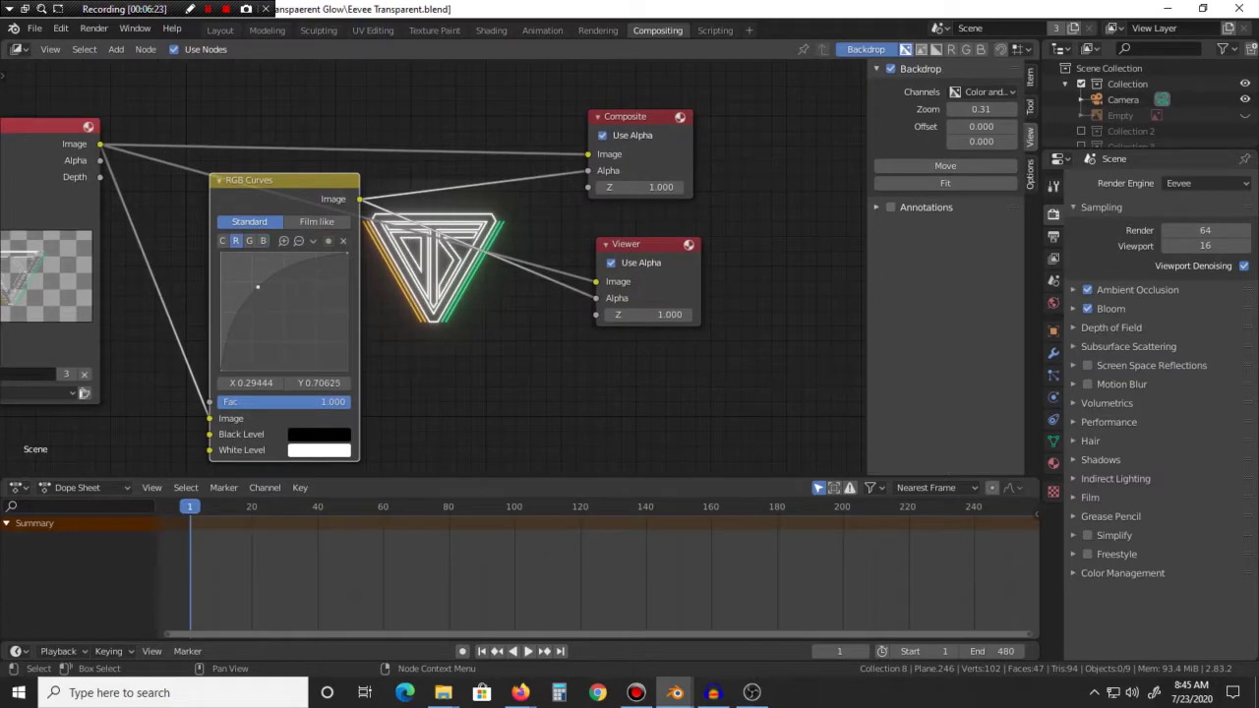
drag(256, 286, 283, 313)
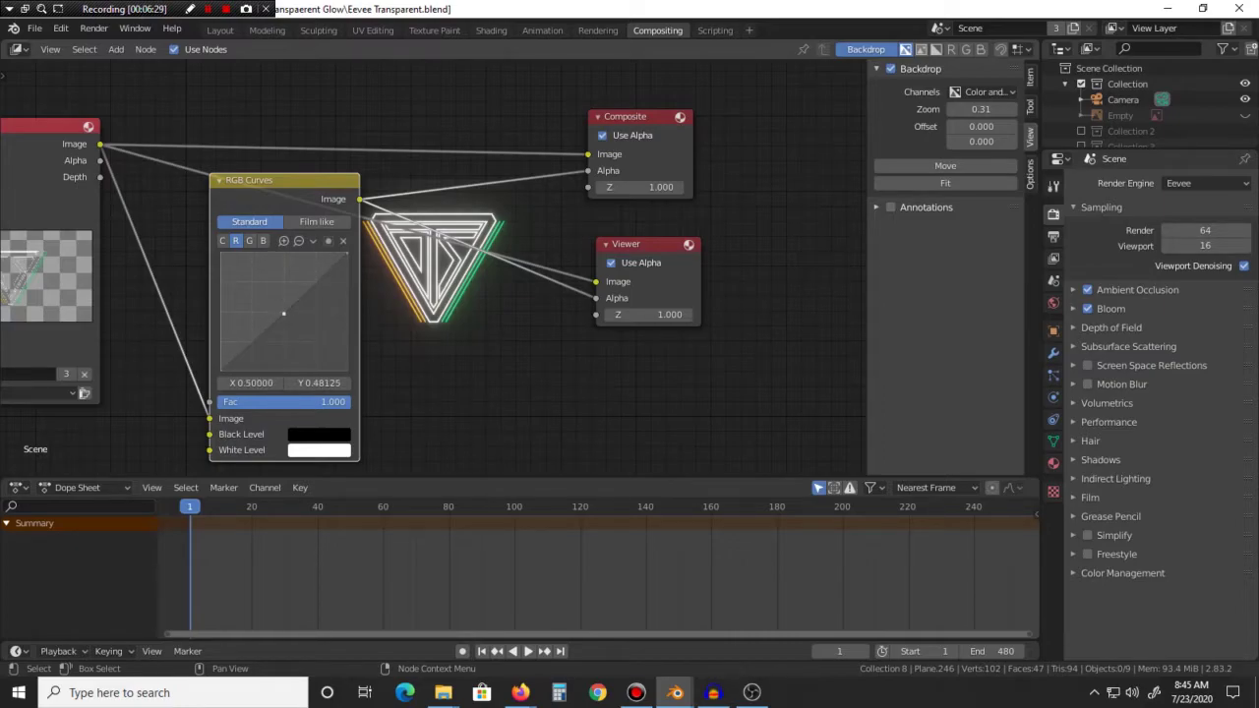
click(248, 240)
drag(255, 286, 283, 312)
drag(283, 312, 258, 287)
click(235, 240)
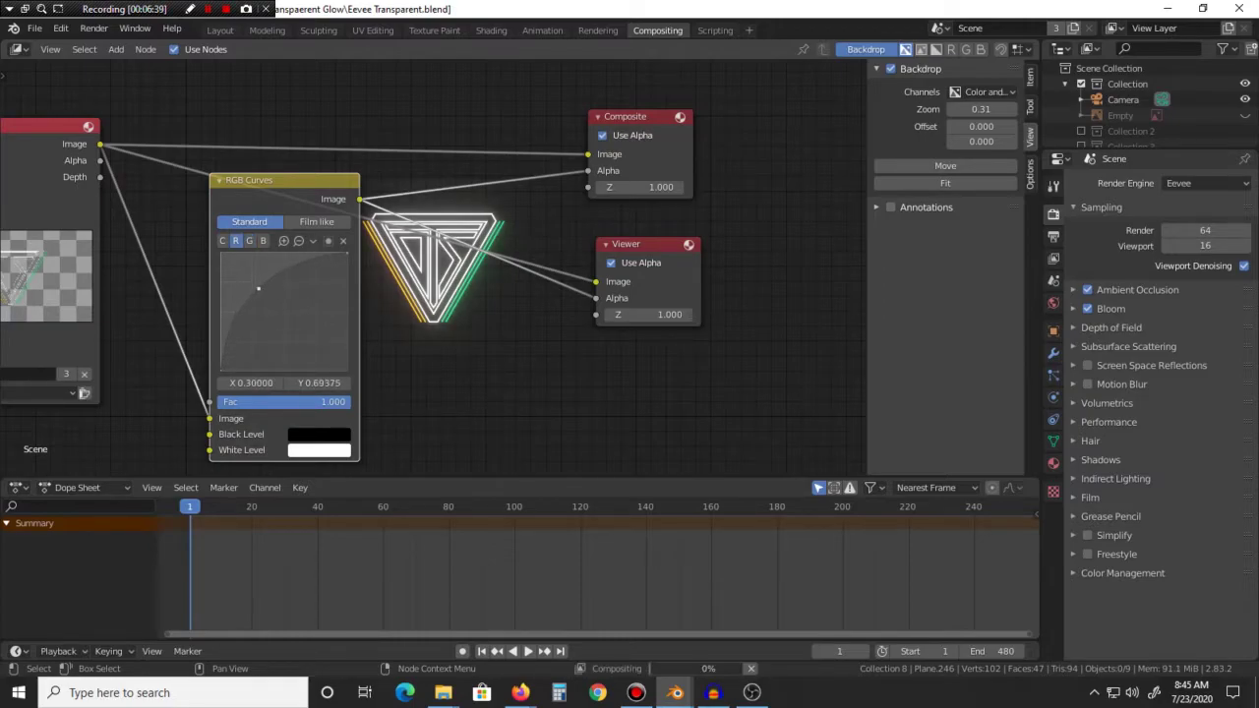
key(shift+a)
mouse_move(374, 297)
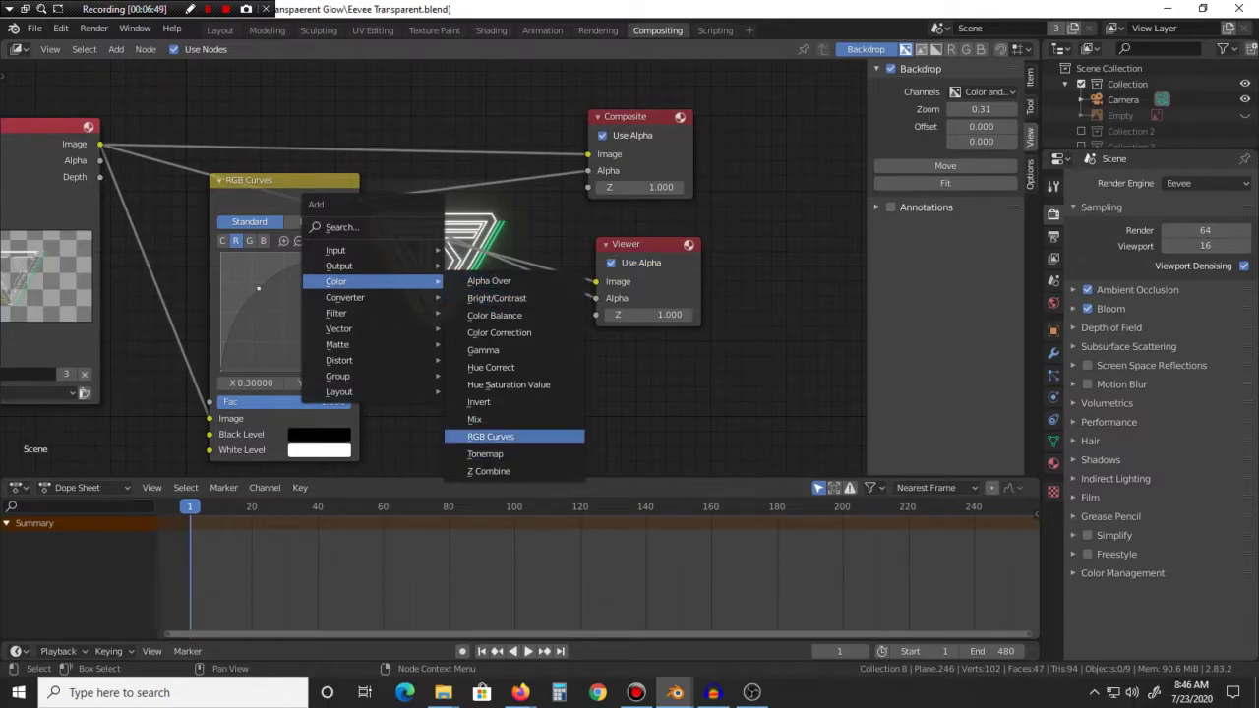
click(491, 437)
key(Escape)
click(285, 182)
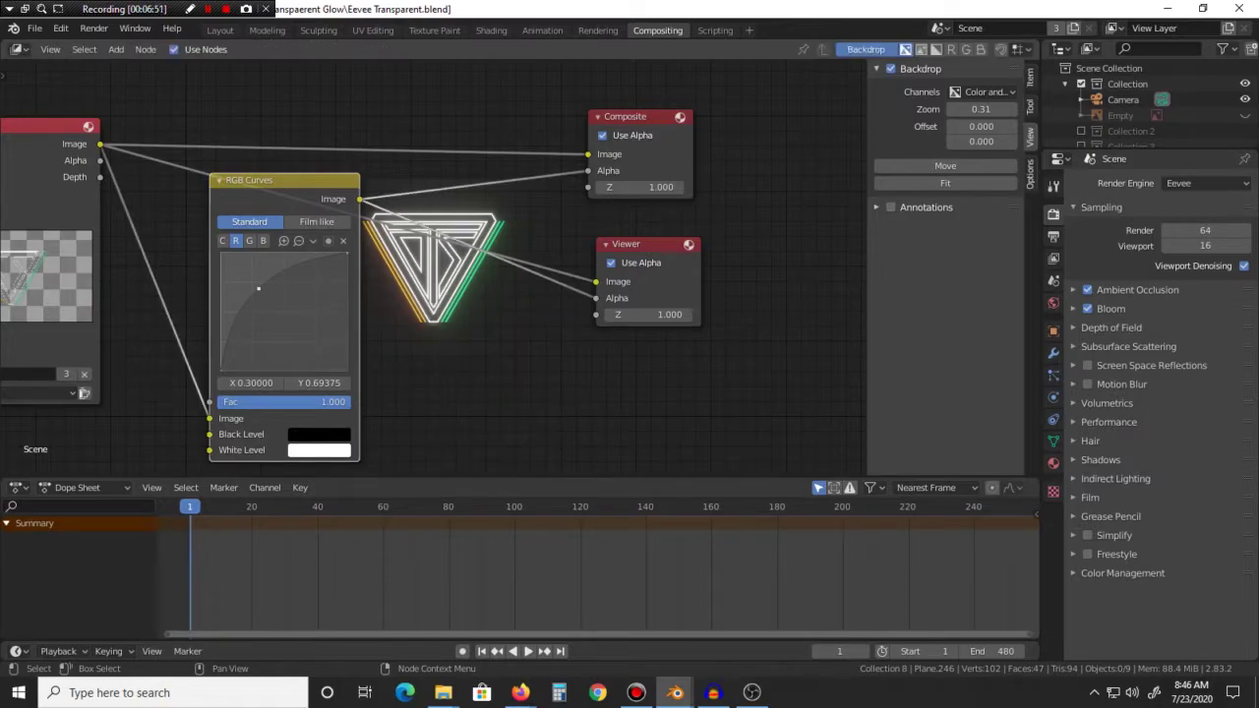
key(g)
key(Escape)
Step: Review the red, green and blue channel curves of the RGB Curves node and return to the combined channel
middle_drag(314, 223, 317, 236)
click(225, 254)
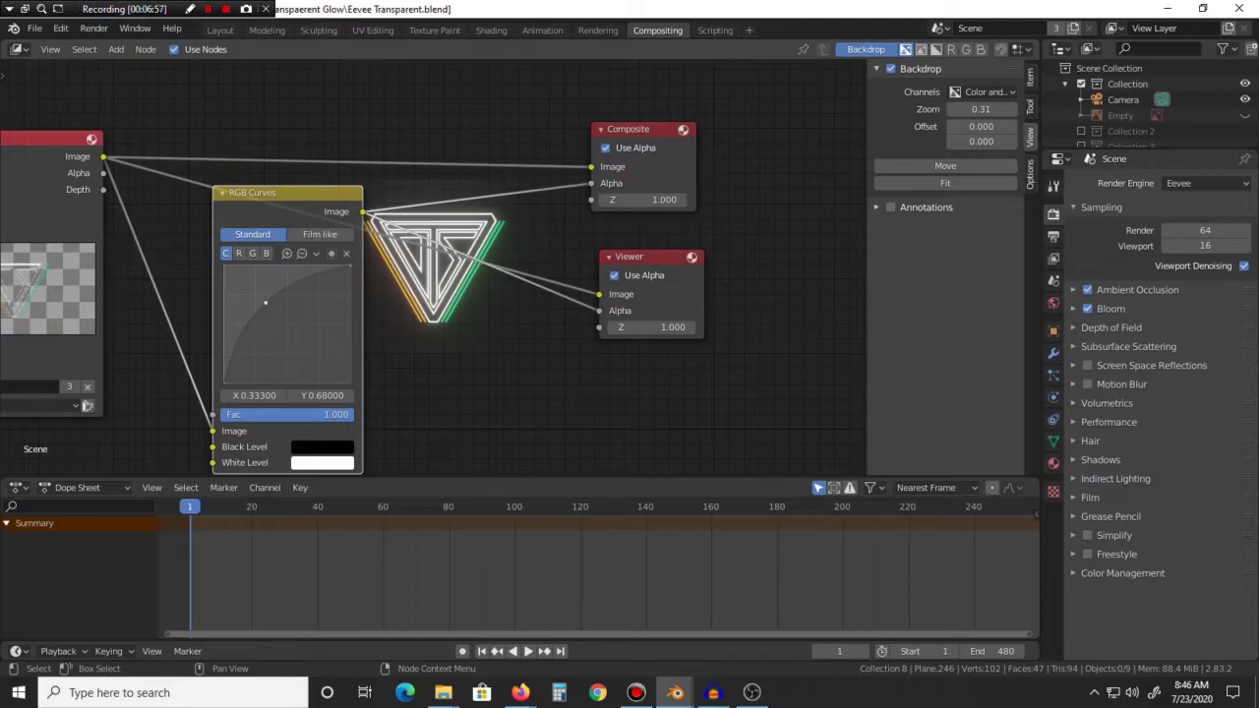
click(239, 252)
click(252, 252)
click(265, 252)
click(226, 252)
middle_drag(225, 253, 241, 311)
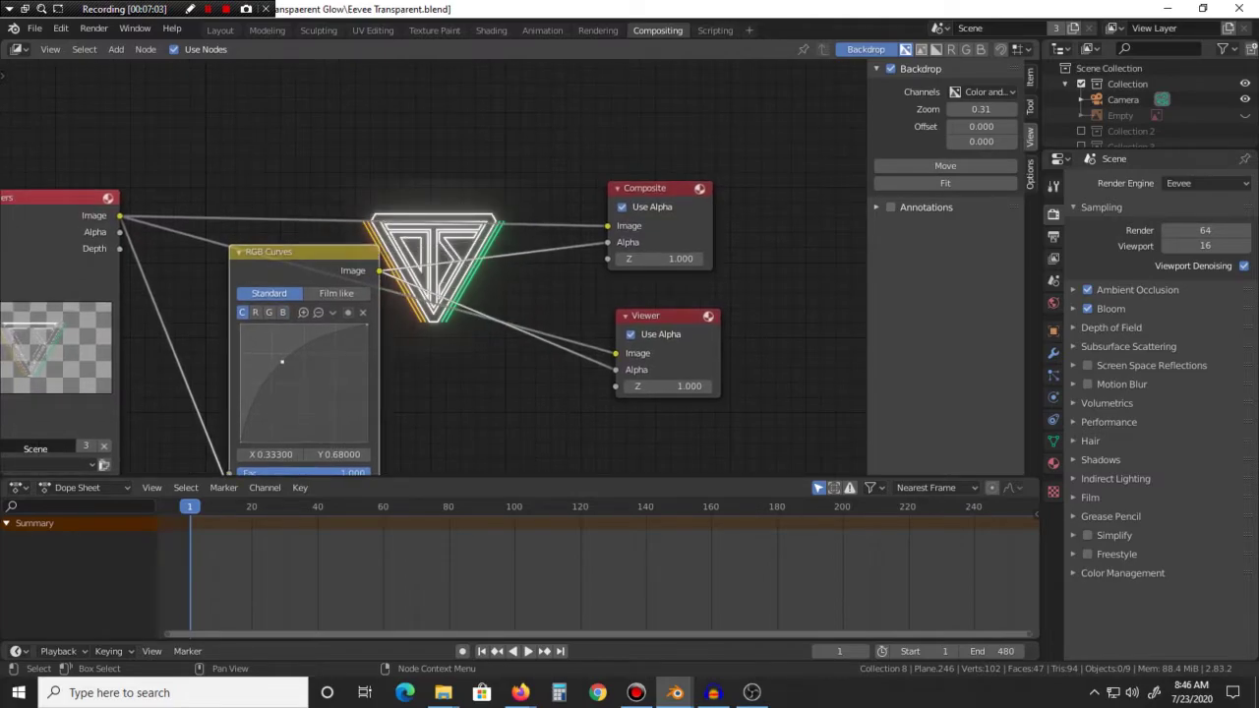
Step: Render a still image of the logo from the Rendering workspace and close the separate render window
click(598, 31)
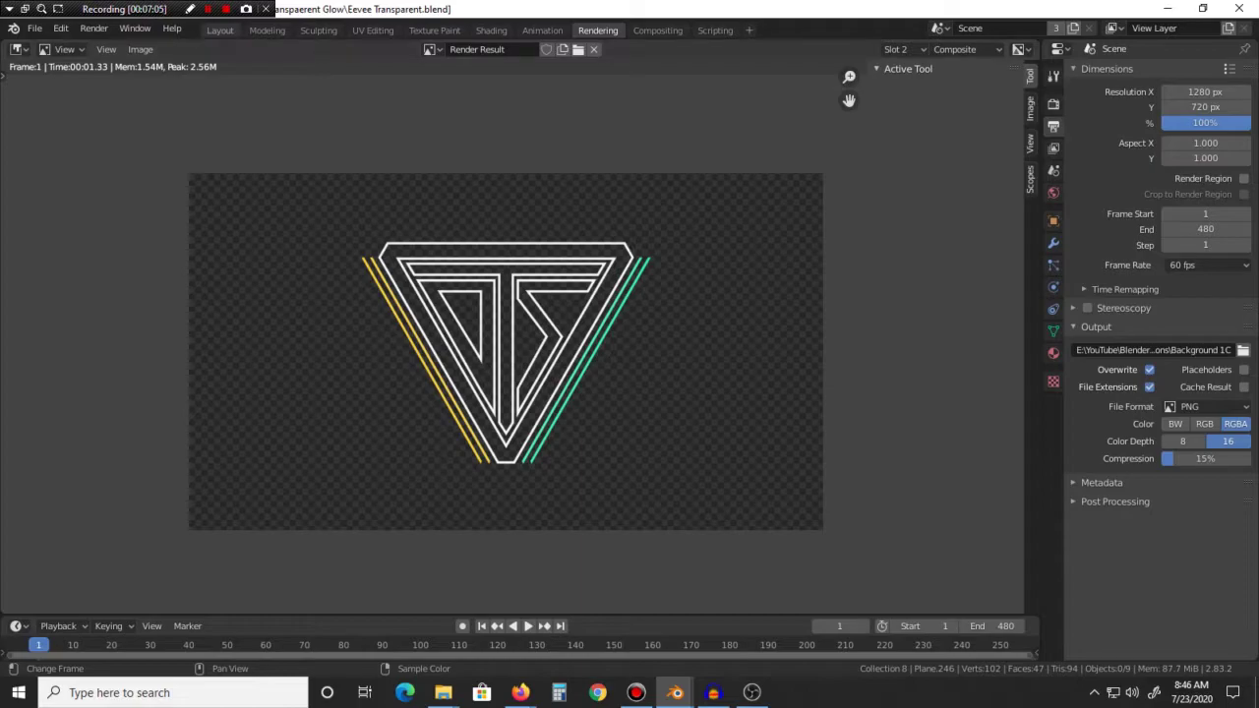
click(93, 28)
click(89, 47)
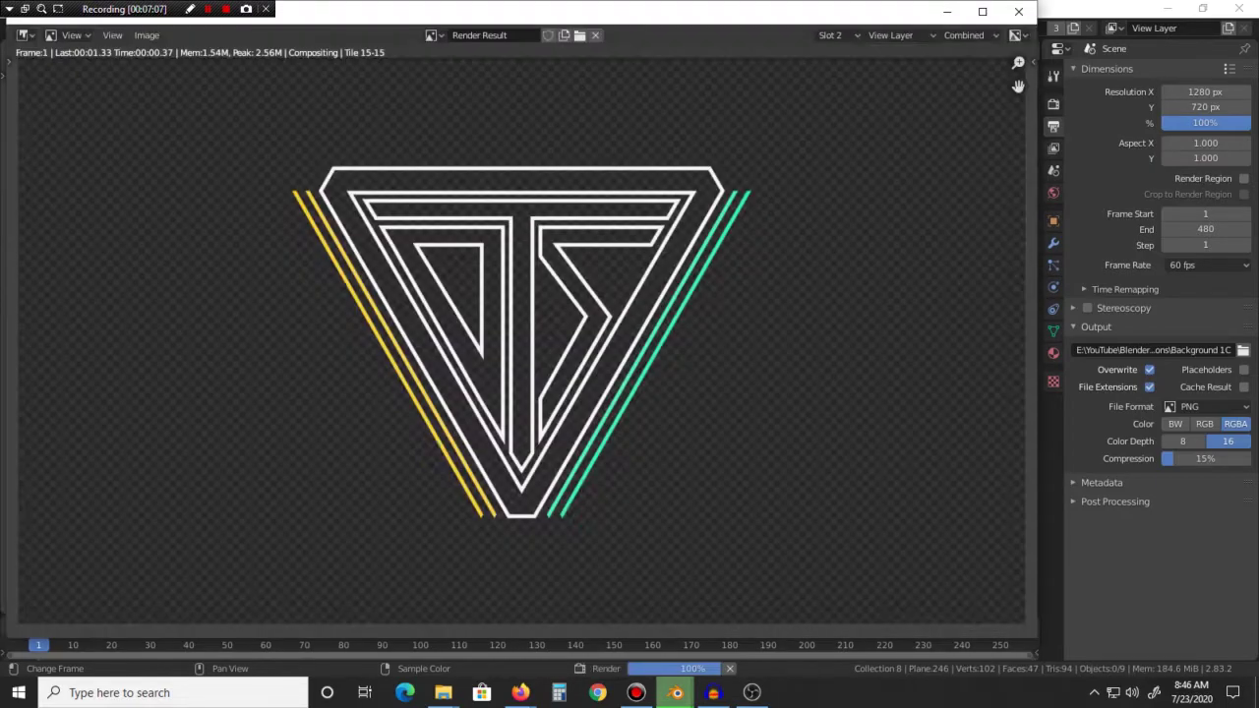
click(1018, 10)
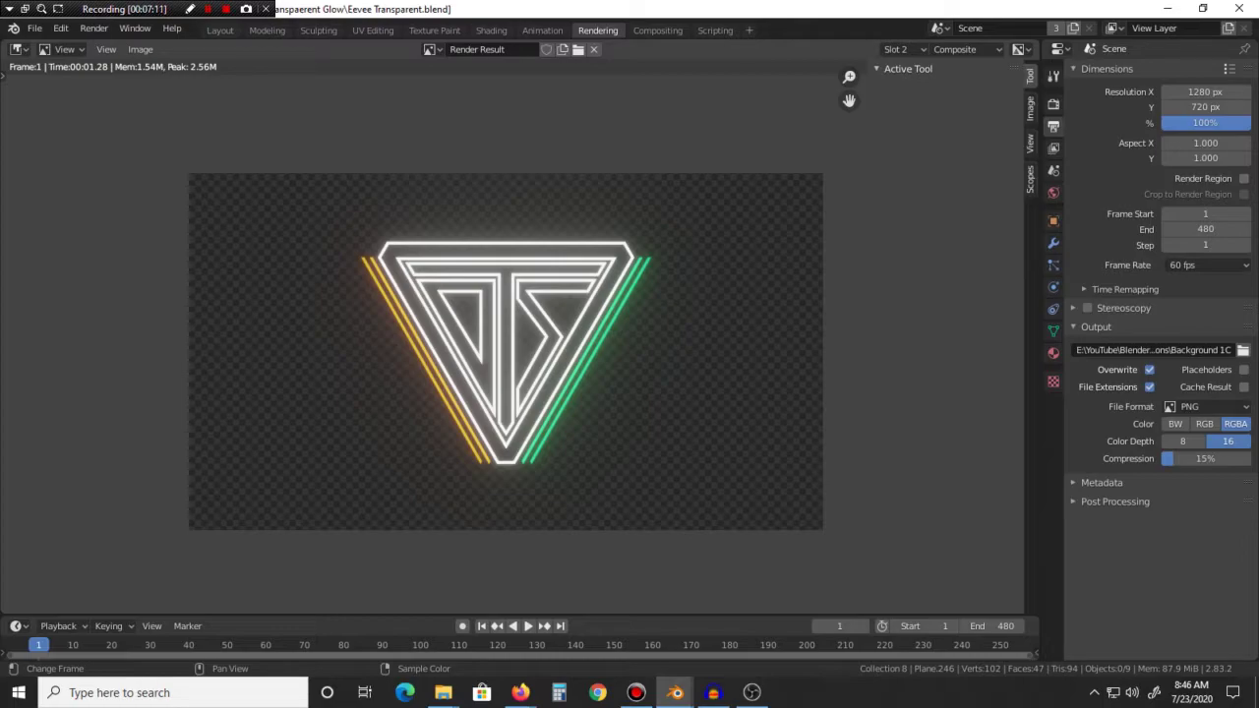
Step: Compare the logo's glow in the composited render result with the rendered camera view in the Layout workspace
scroll(504, 352, up, 2)
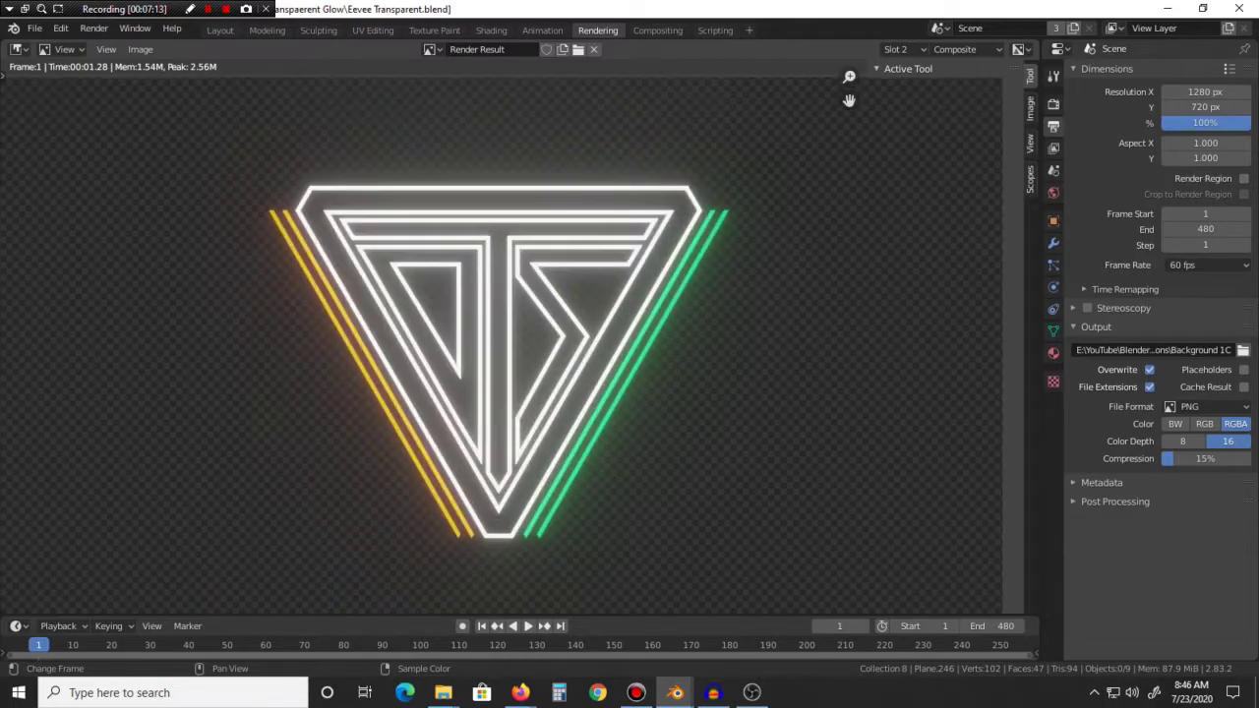
scroll(503, 352, down, 1)
click(220, 29)
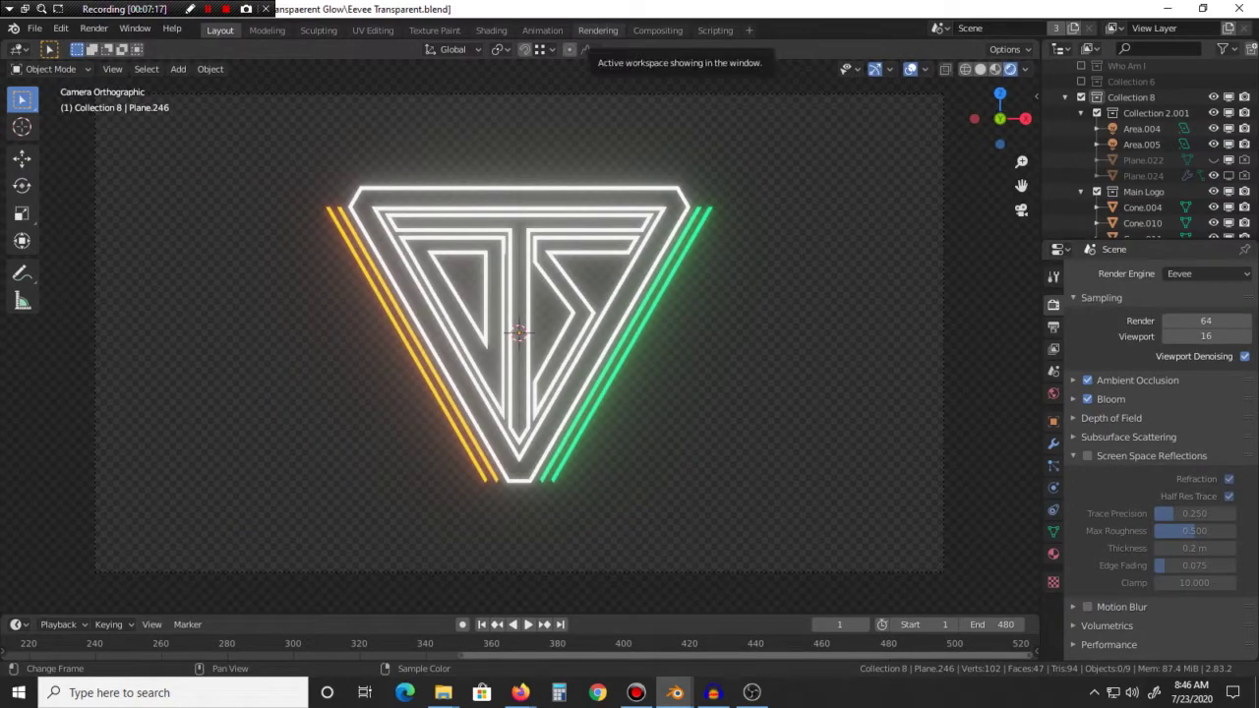
click(598, 31)
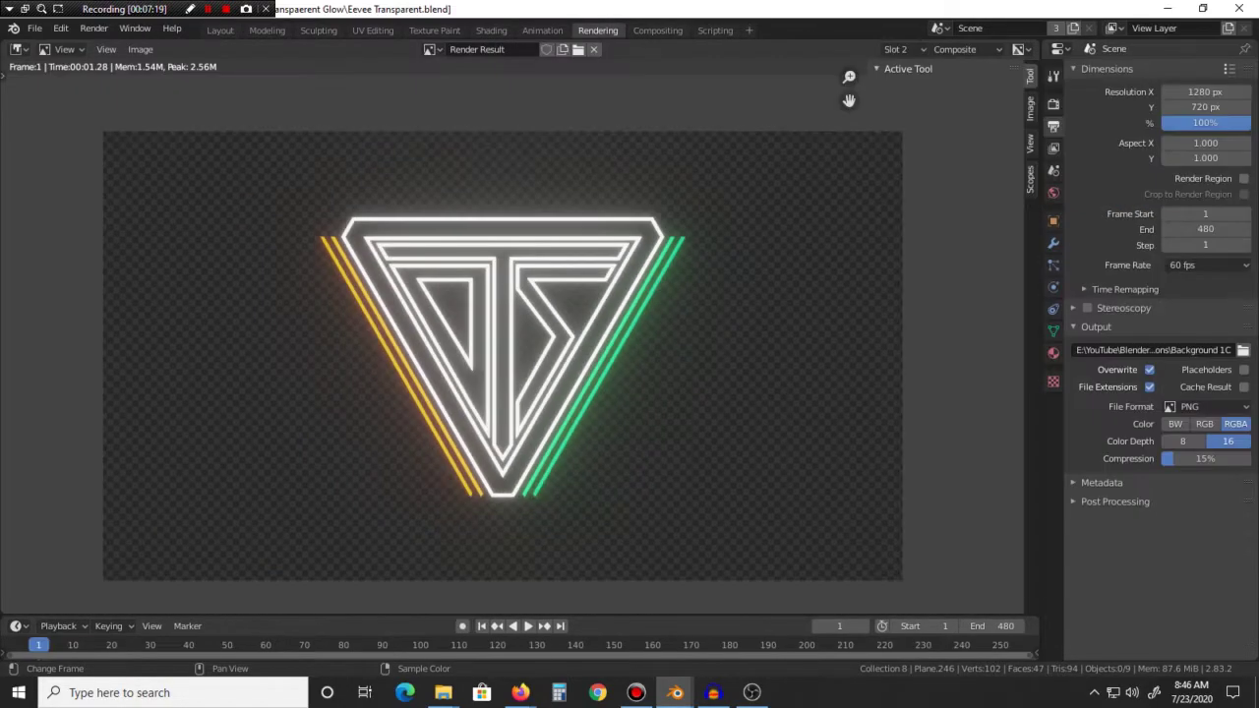
click(220, 31)
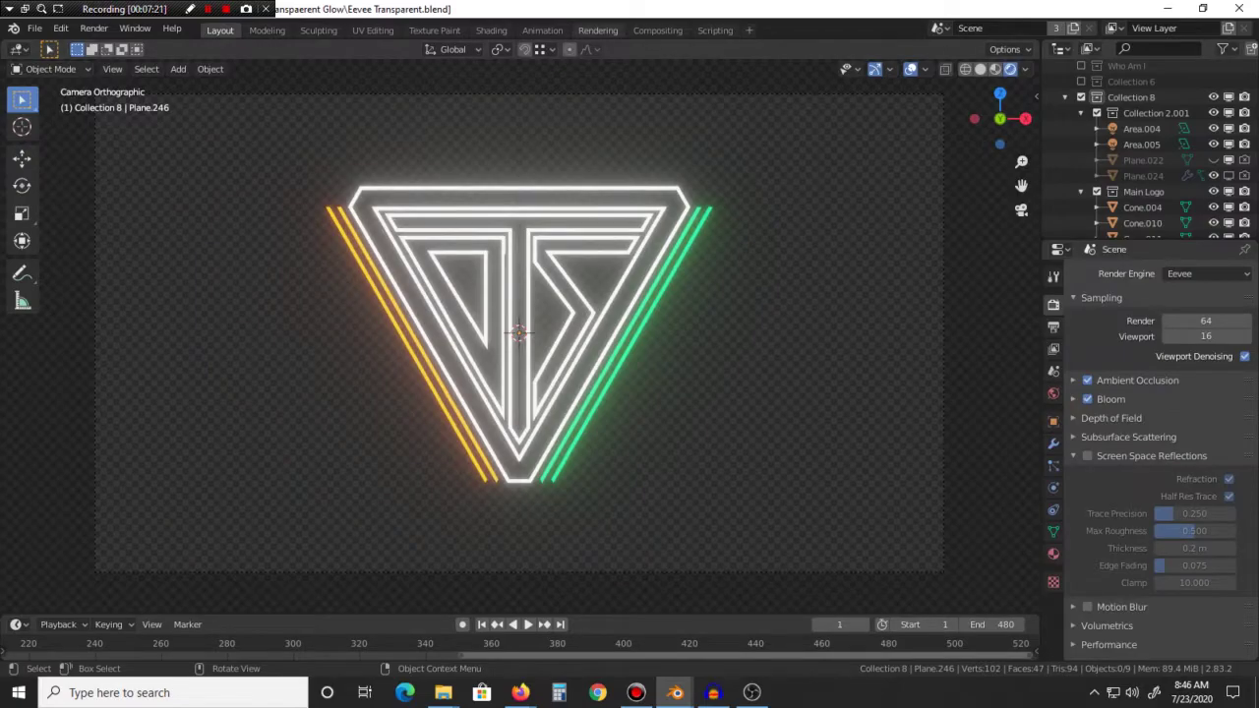
click(598, 31)
click(220, 30)
scroll(519, 334, down, 1)
middle_drag(519, 334, 525, 346)
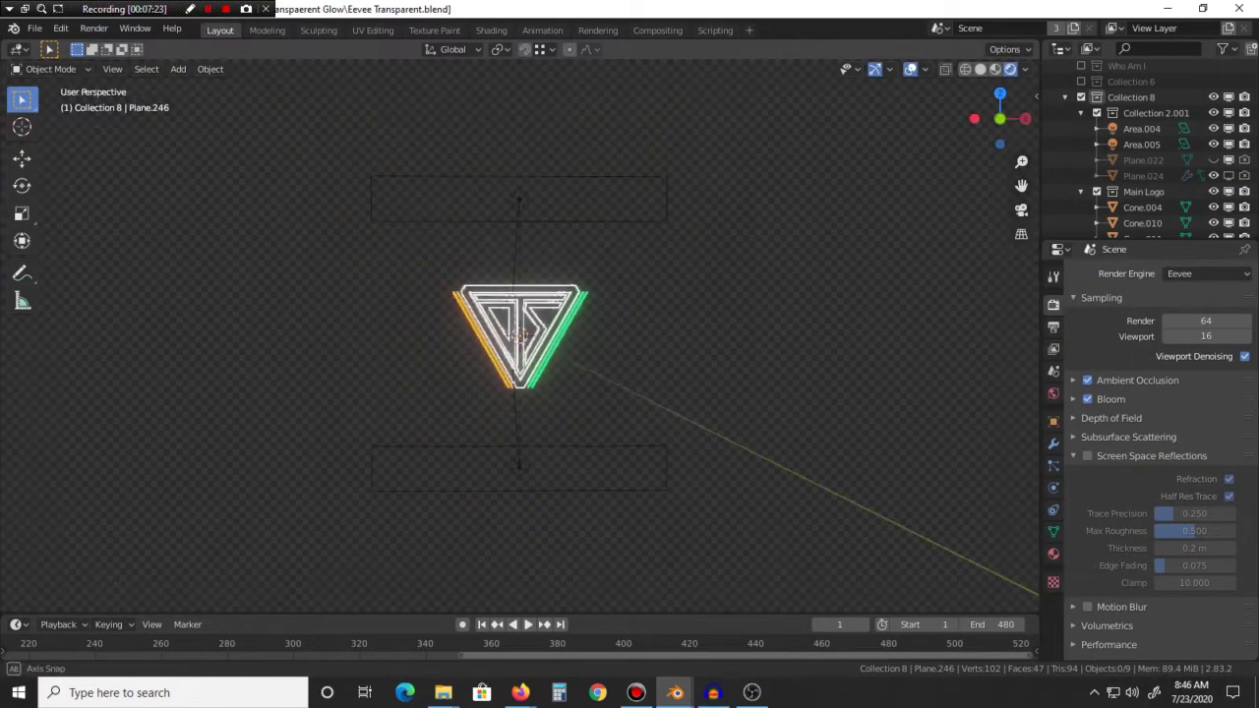
scroll(519, 334, up, 2)
key(KP_0)
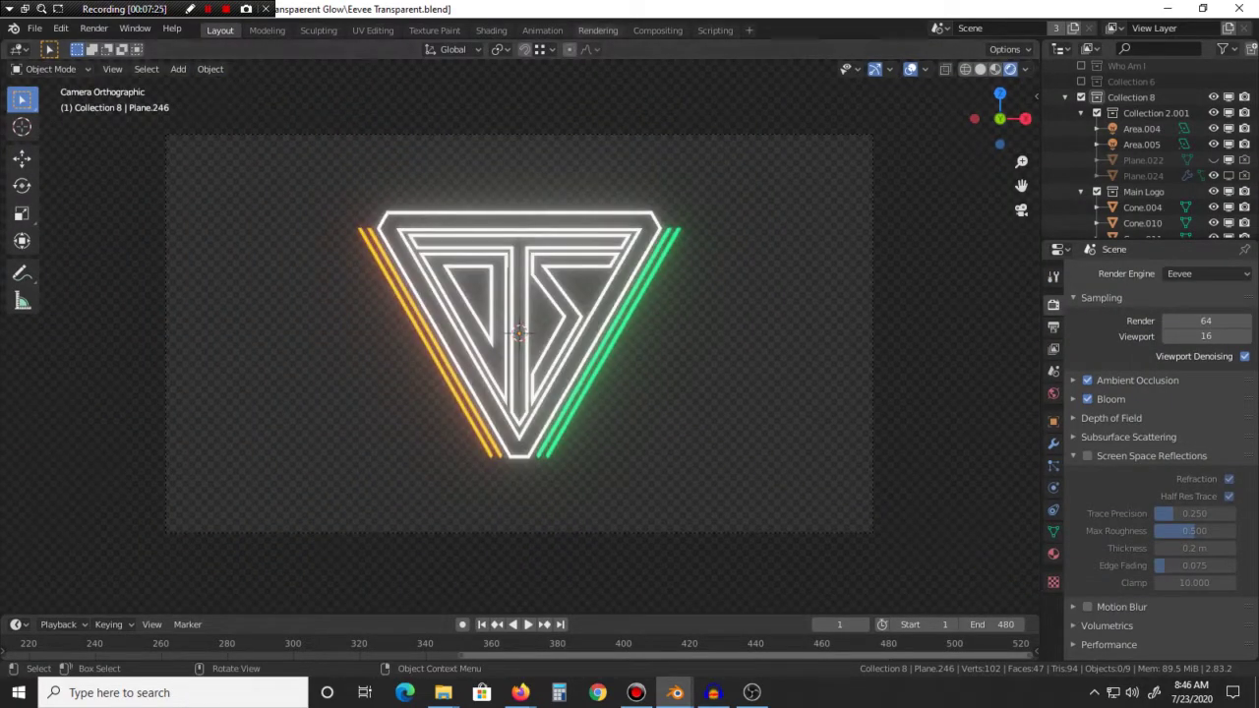
click(598, 30)
click(220, 31)
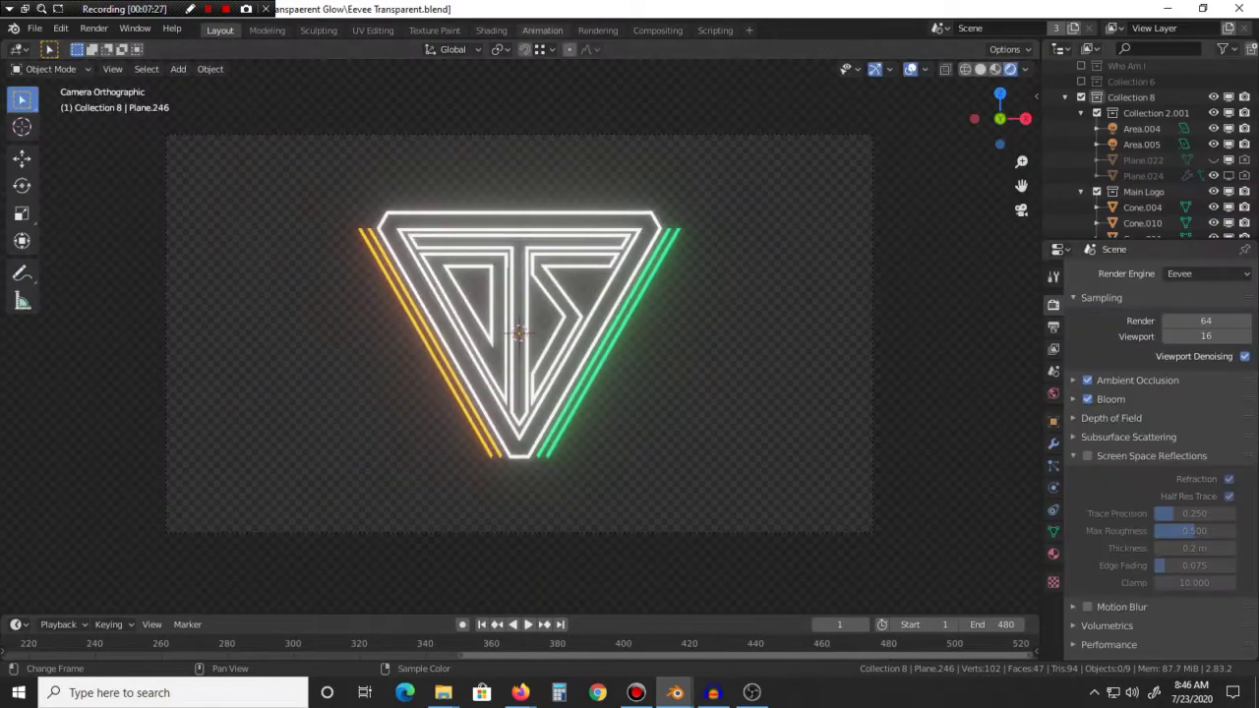
click(598, 30)
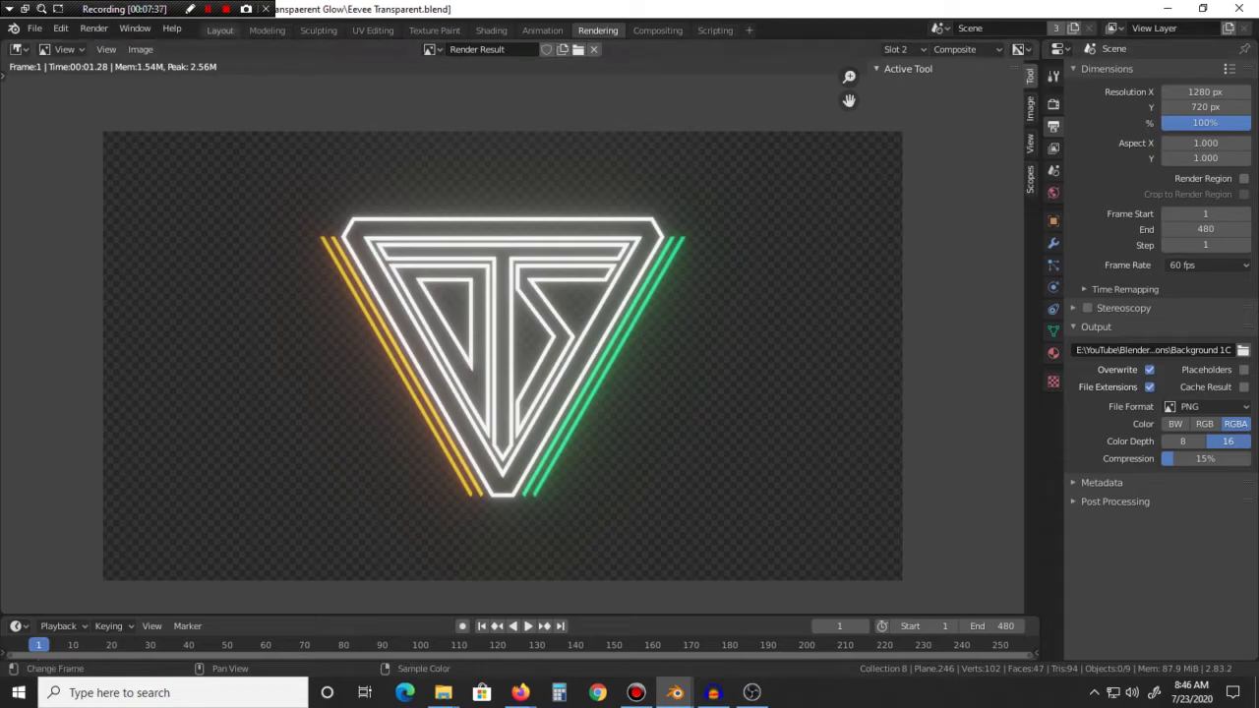
Step: In the Layout workspace, change the scene's render engine to Cycles
click(221, 30)
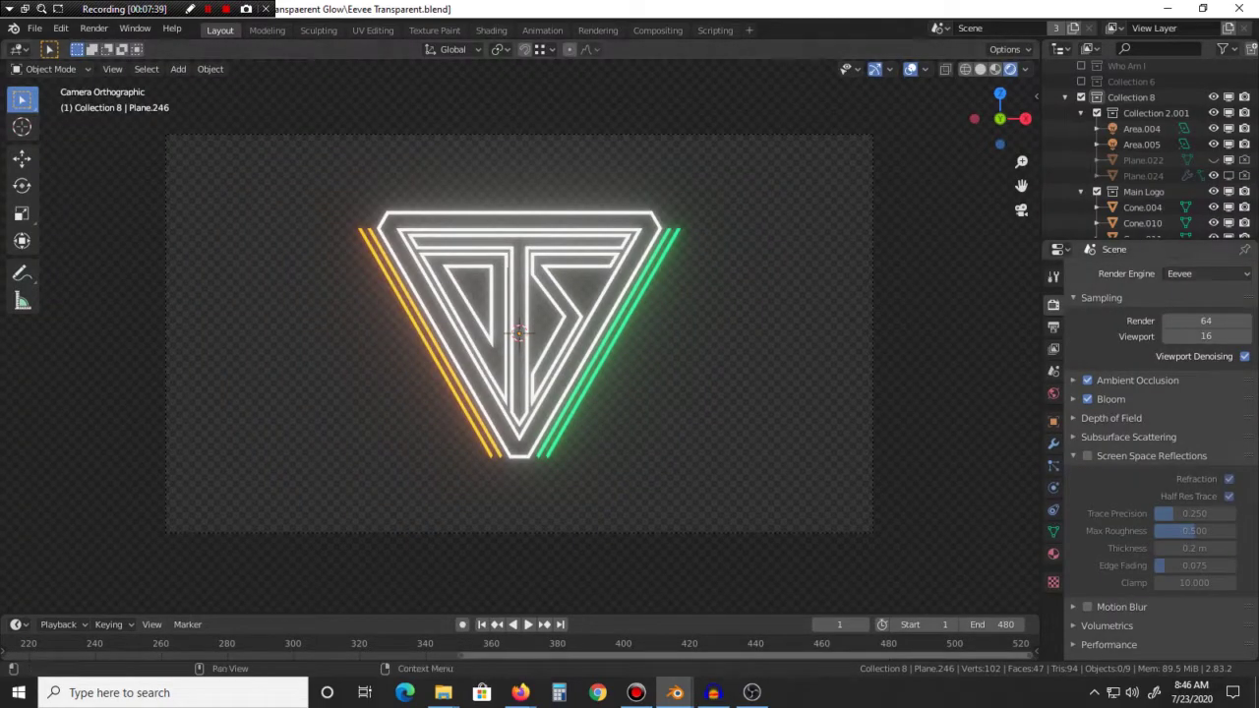
click(1208, 273)
click(1204, 326)
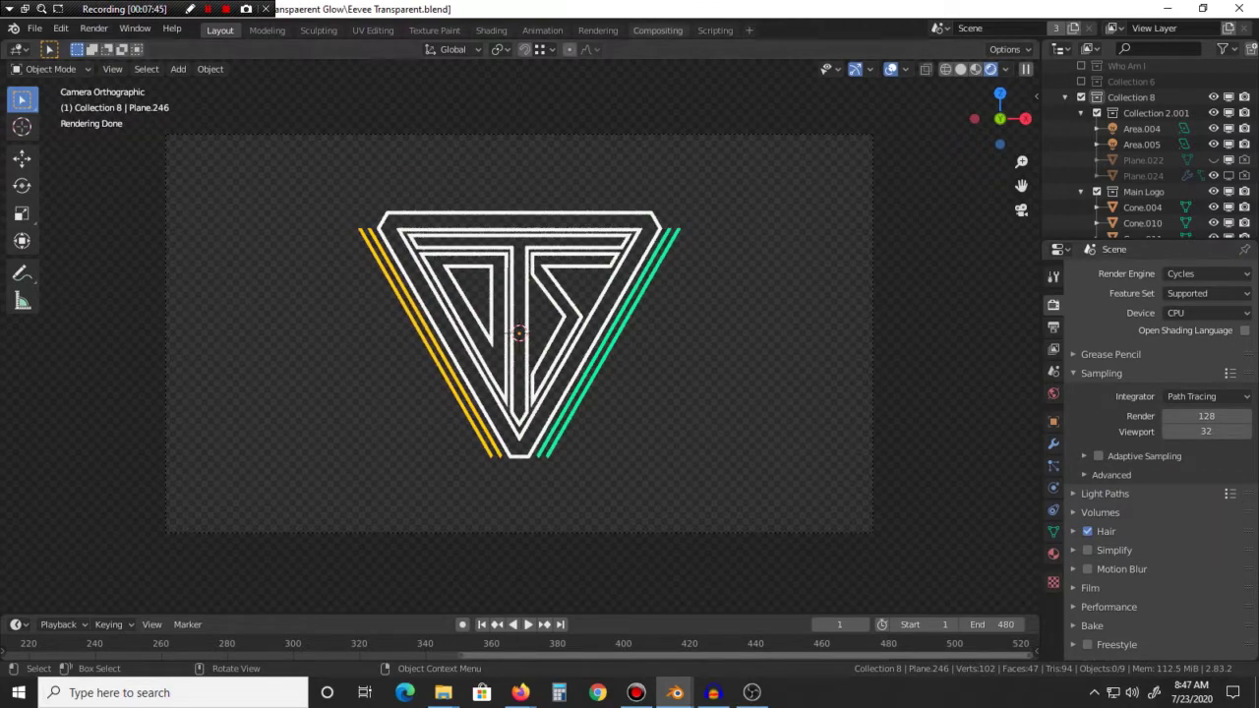
Step: In the compositor, examine the second node setup with the Fog Glow Glare node and the chain of Add nodes fed by Render Layers
click(657, 30)
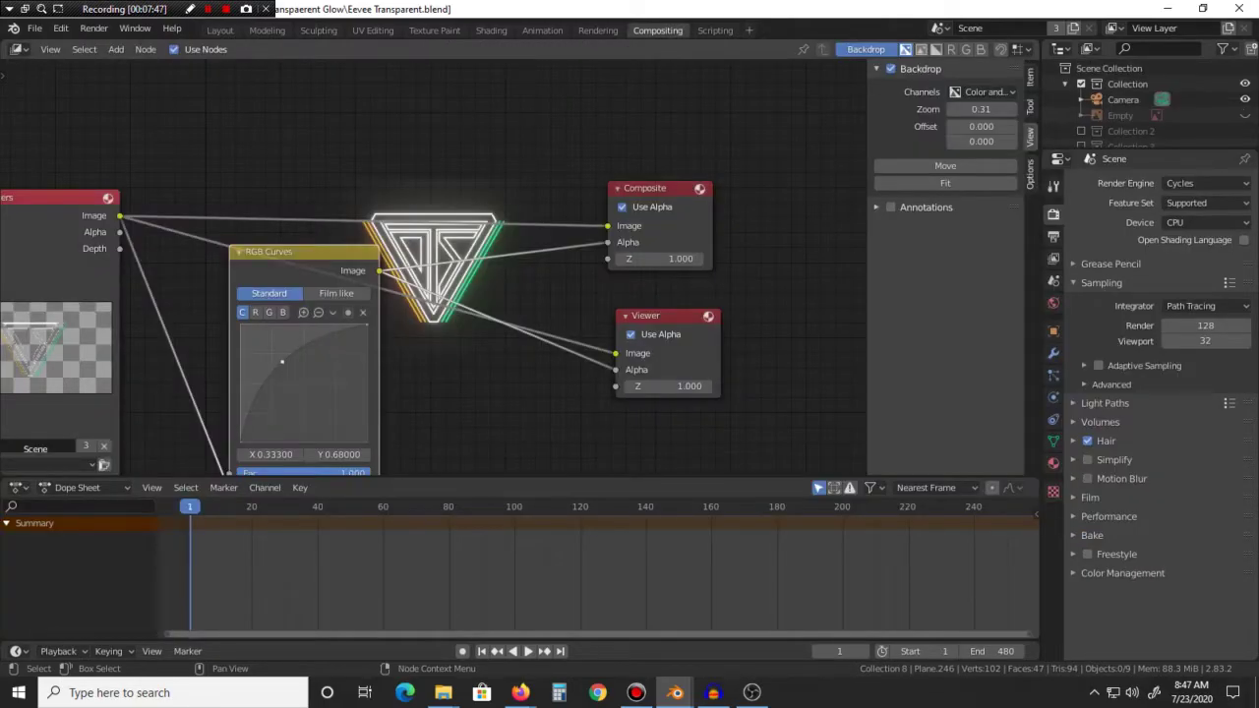
click(651, 188)
middle_drag(315, 190, 364, 154)
scroll(262, 145, down, 2)
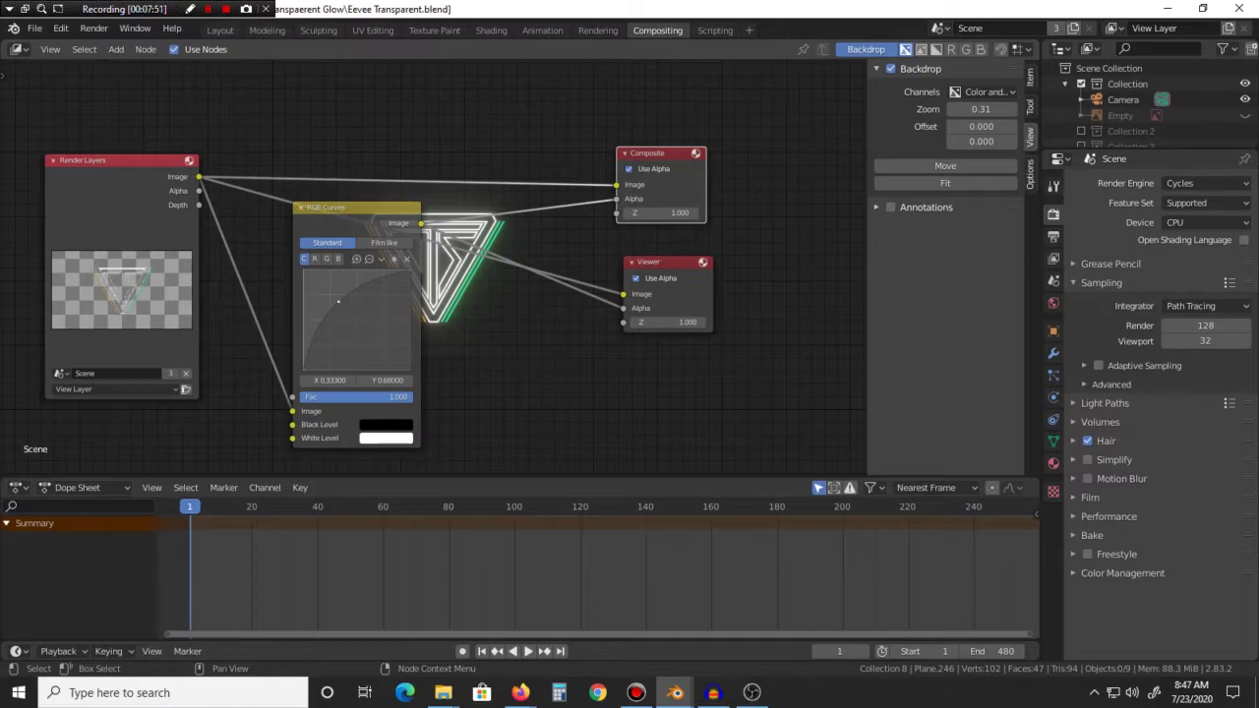
middle_drag(531, 373, 500, 281)
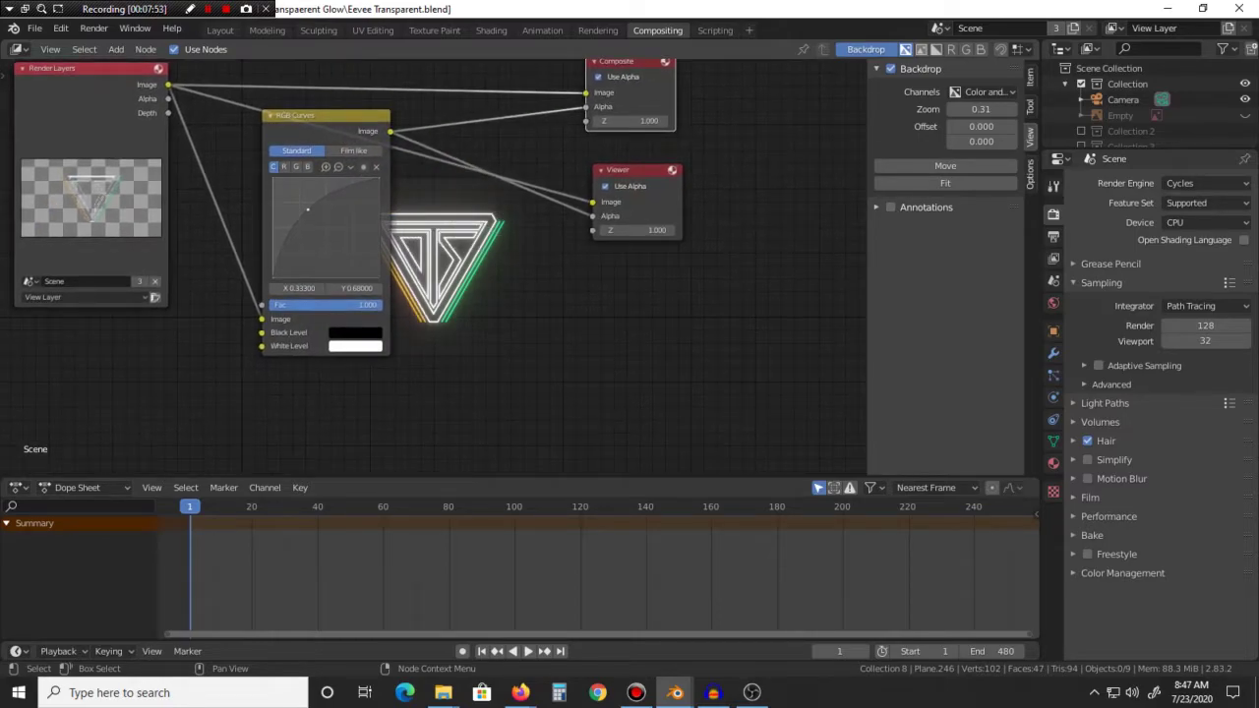
middle_drag(482, 393, 458, 264)
middle_drag(423, 403, 461, 249)
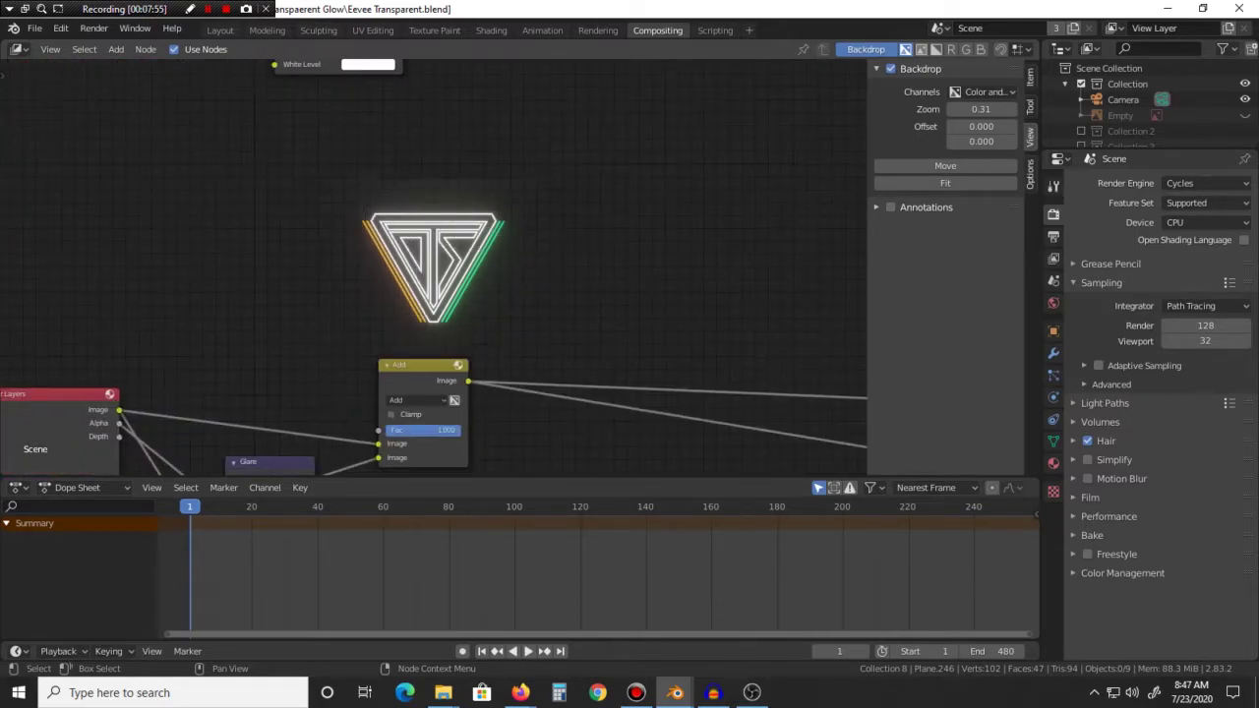
scroll(432, 373, down, 1)
middle_drag(432, 374, 417, 221)
middle_drag(492, 300, 428, 245)
scroll(428, 246, down, 2)
middle_drag(451, 298, 415, 272)
scroll(398, 280, down, 2)
scroll(434, 269, down, 1)
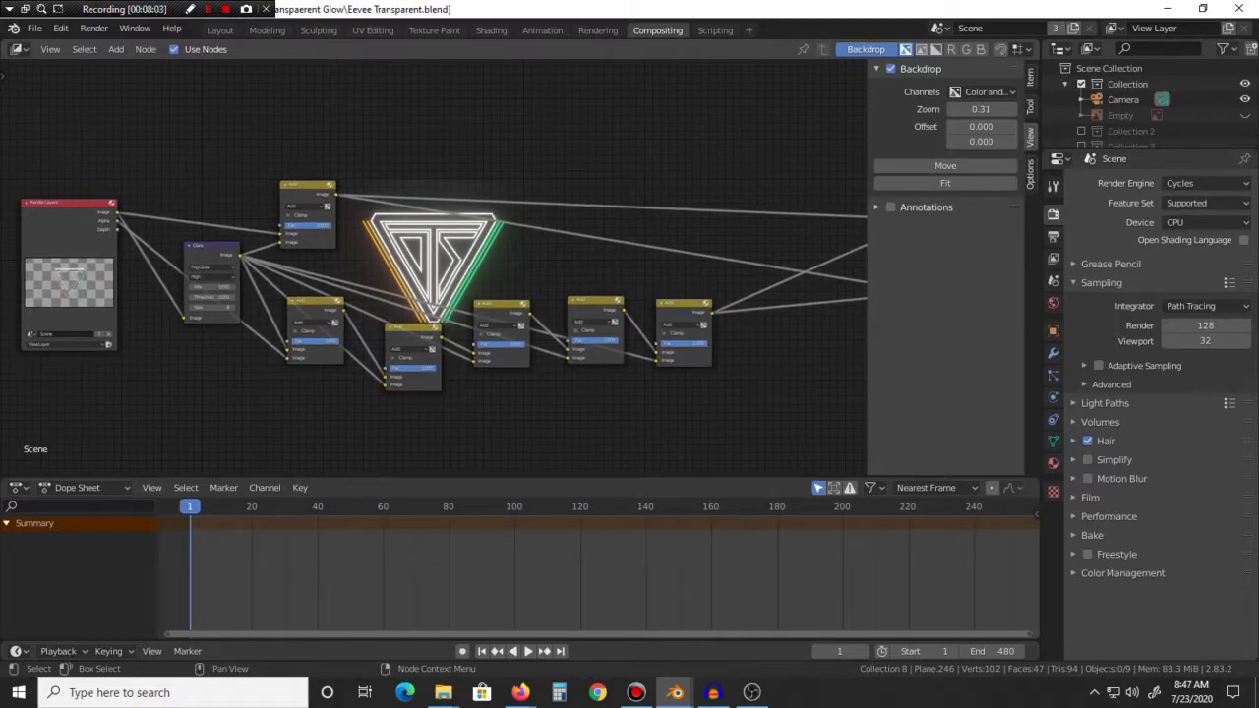
middle_drag(415, 272, 476, 284)
scroll(427, 263, up, 1)
middle_drag(312, 300, 388, 274)
scroll(388, 273, up, 4)
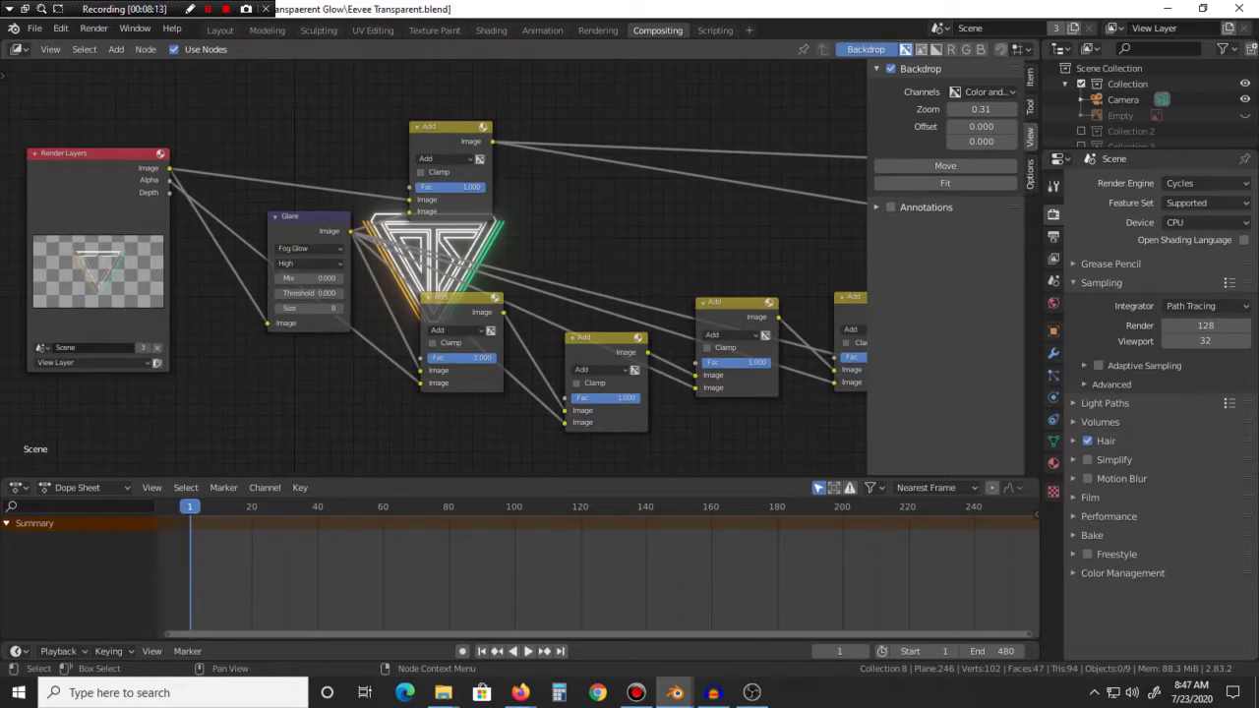
middle_drag(609, 277, 181, 261)
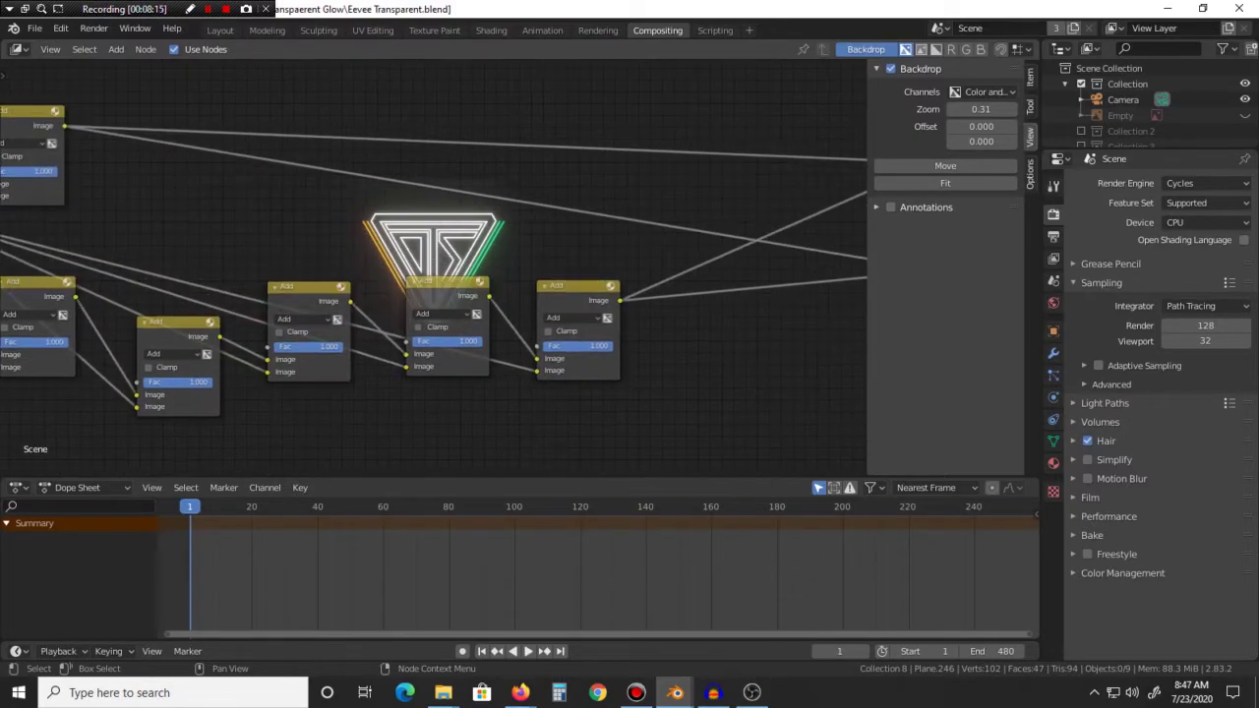
middle_drag(54, 248, 447, 312)
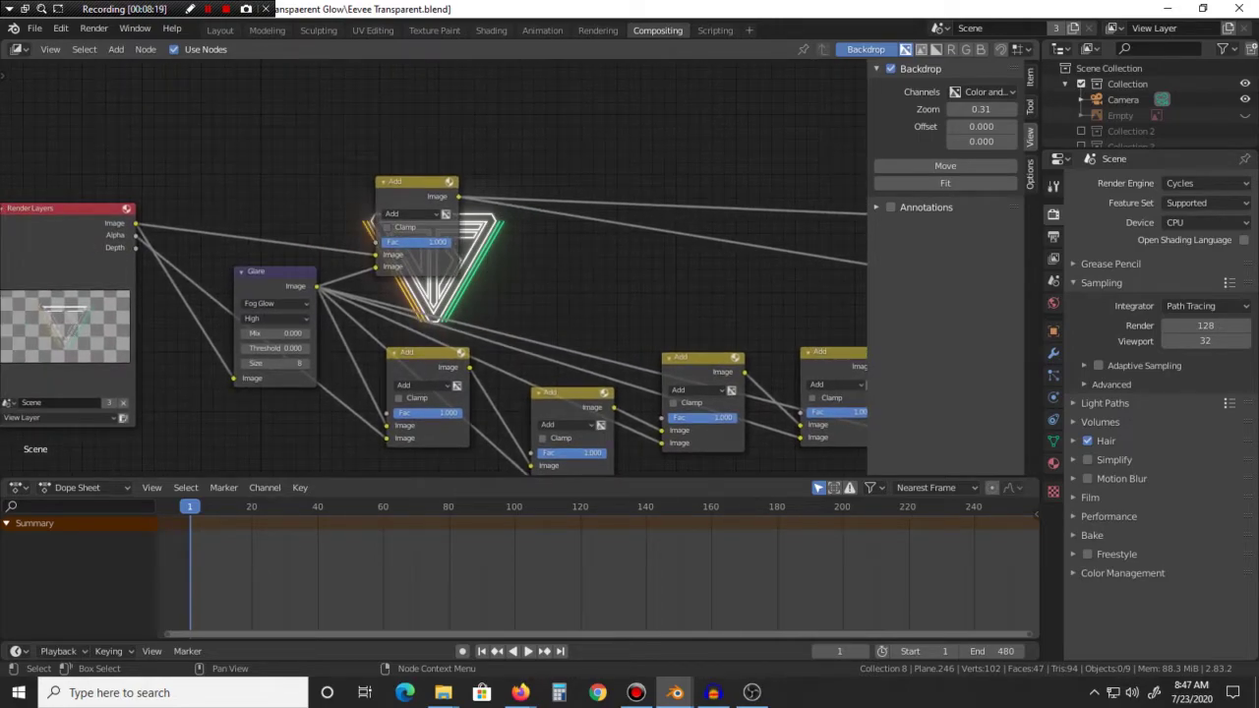
key(shift+a)
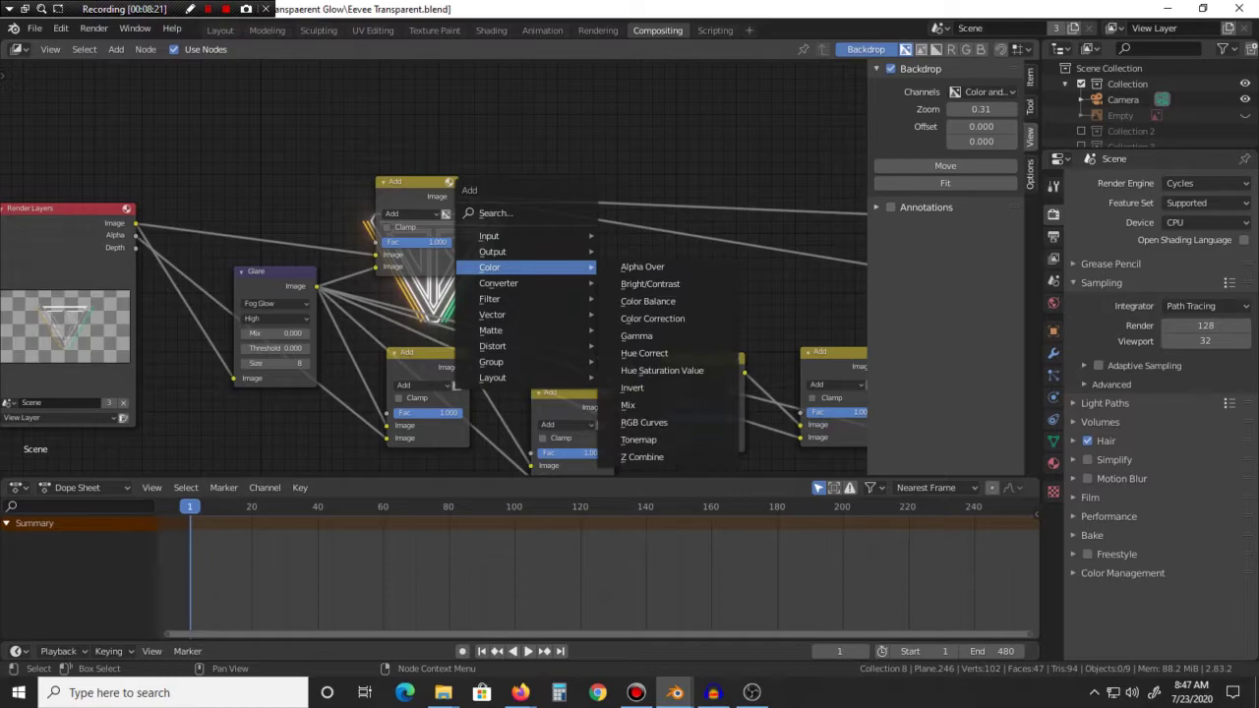
mouse_move(491, 313)
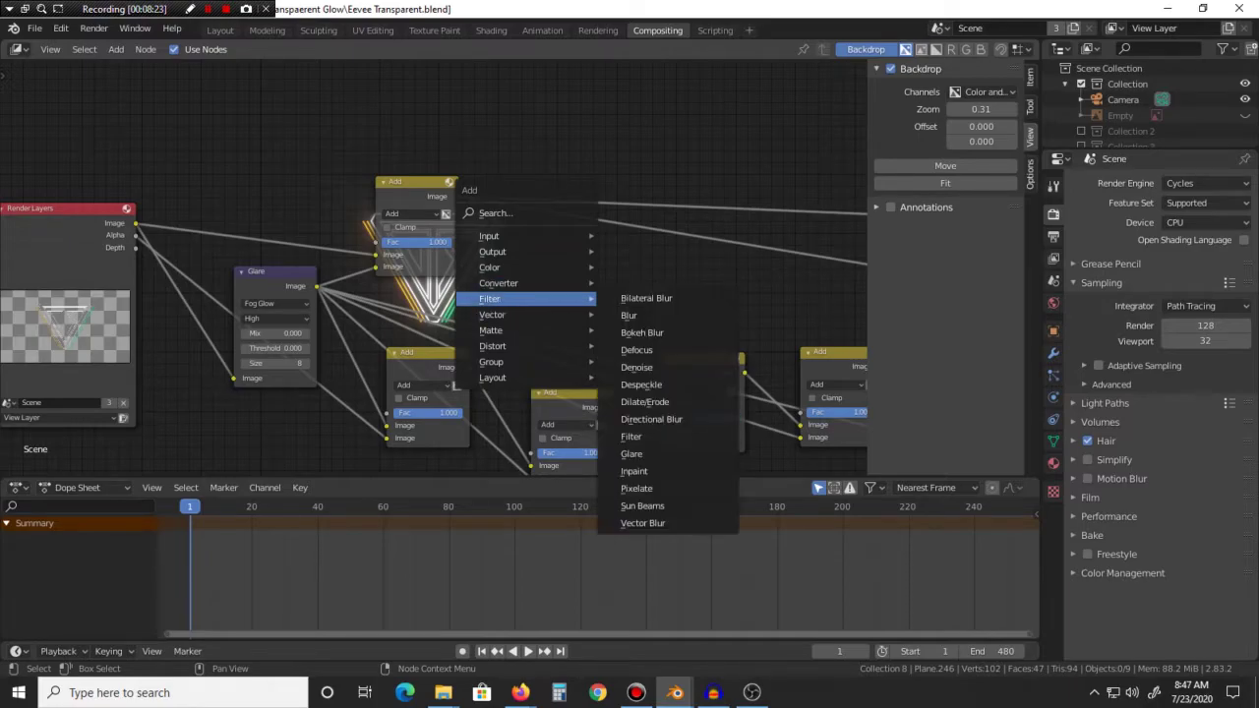
mouse_move(498, 282)
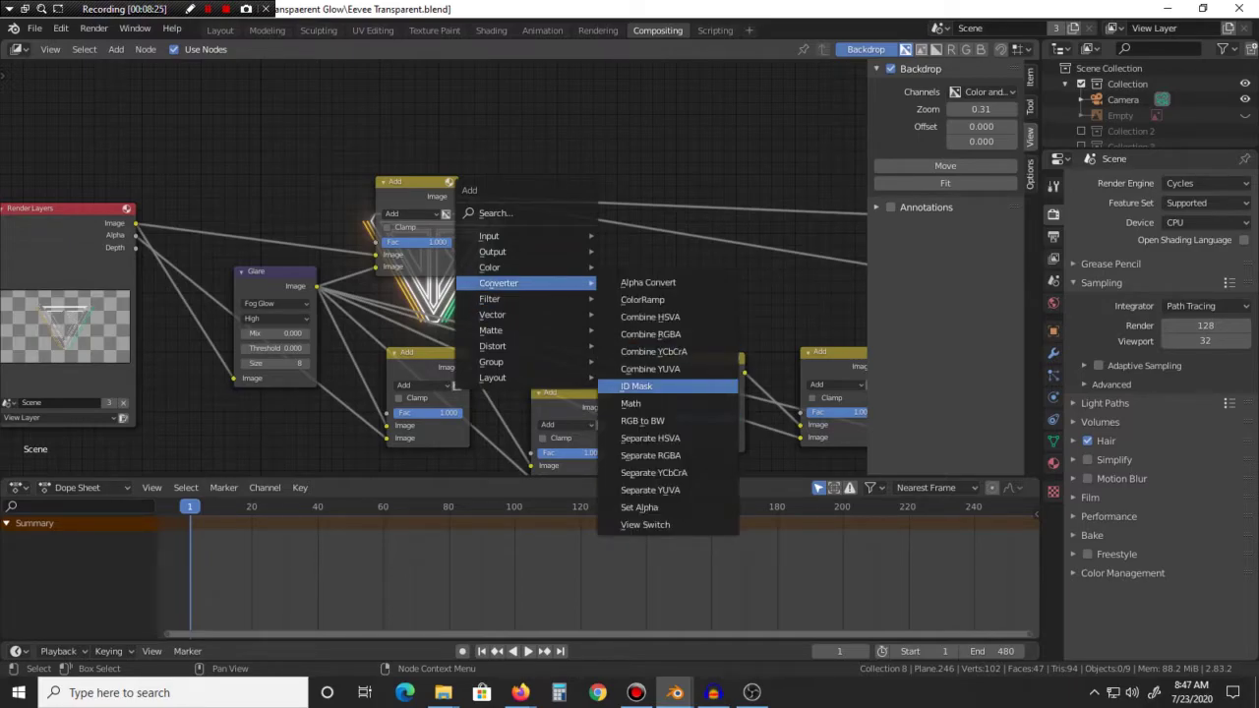
click(631, 403)
key(Escape)
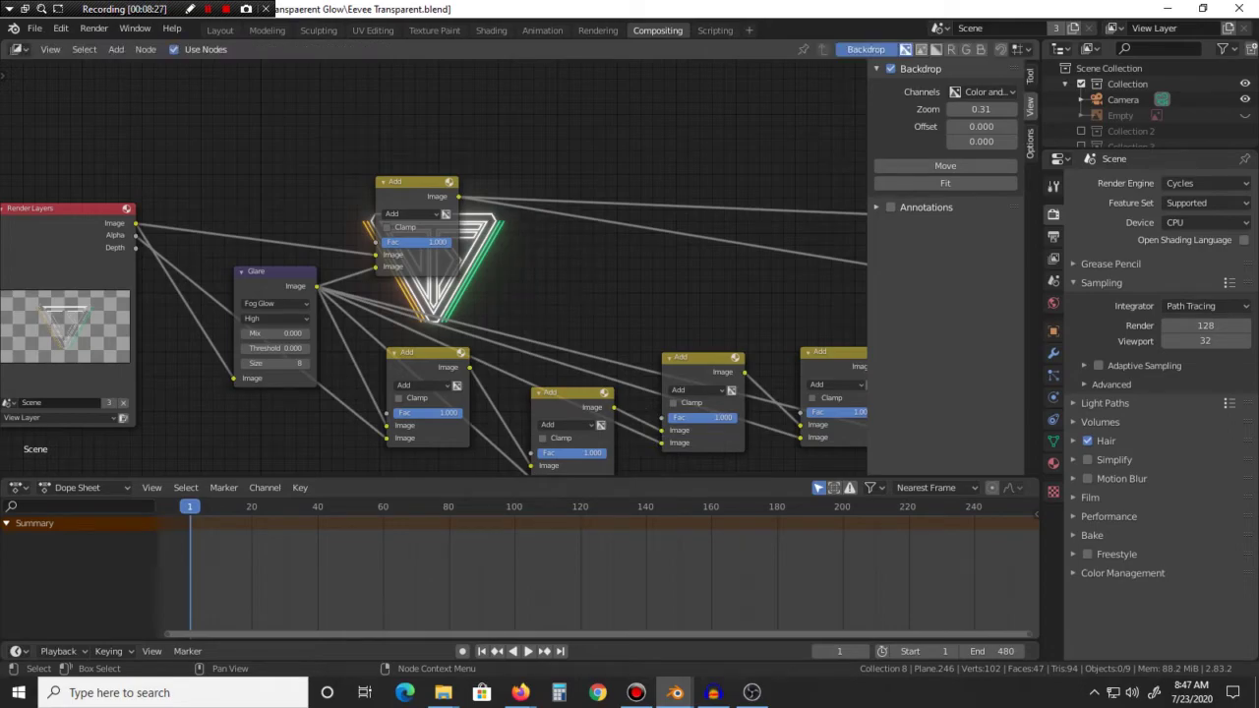
key(shift+a)
mouse_move(497, 203)
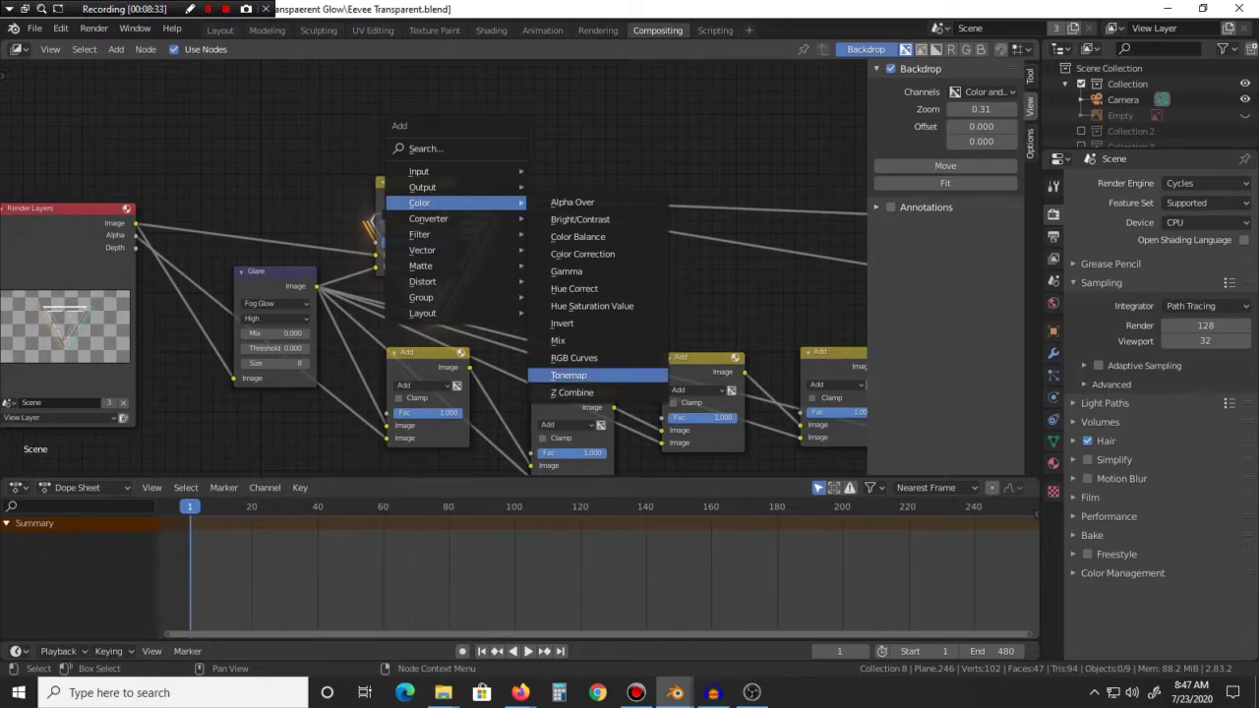
click(557, 340)
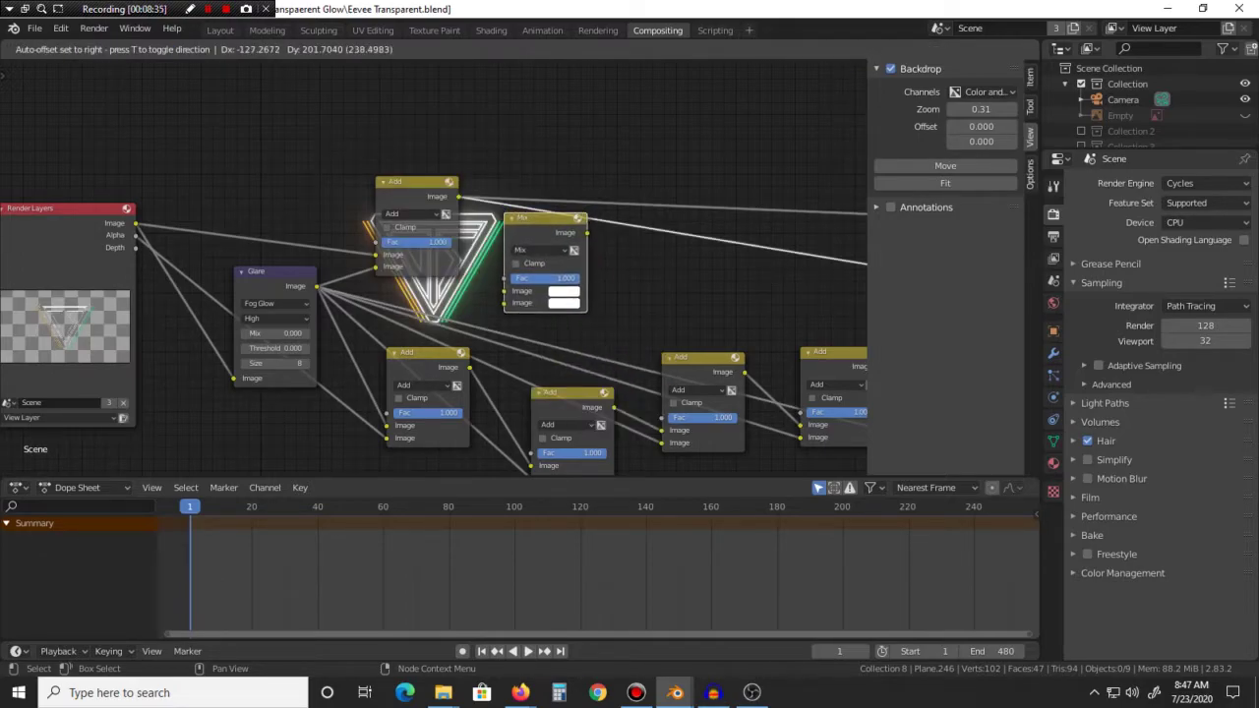
key(Escape)
key(shift+a)
mouse_move(482, 253)
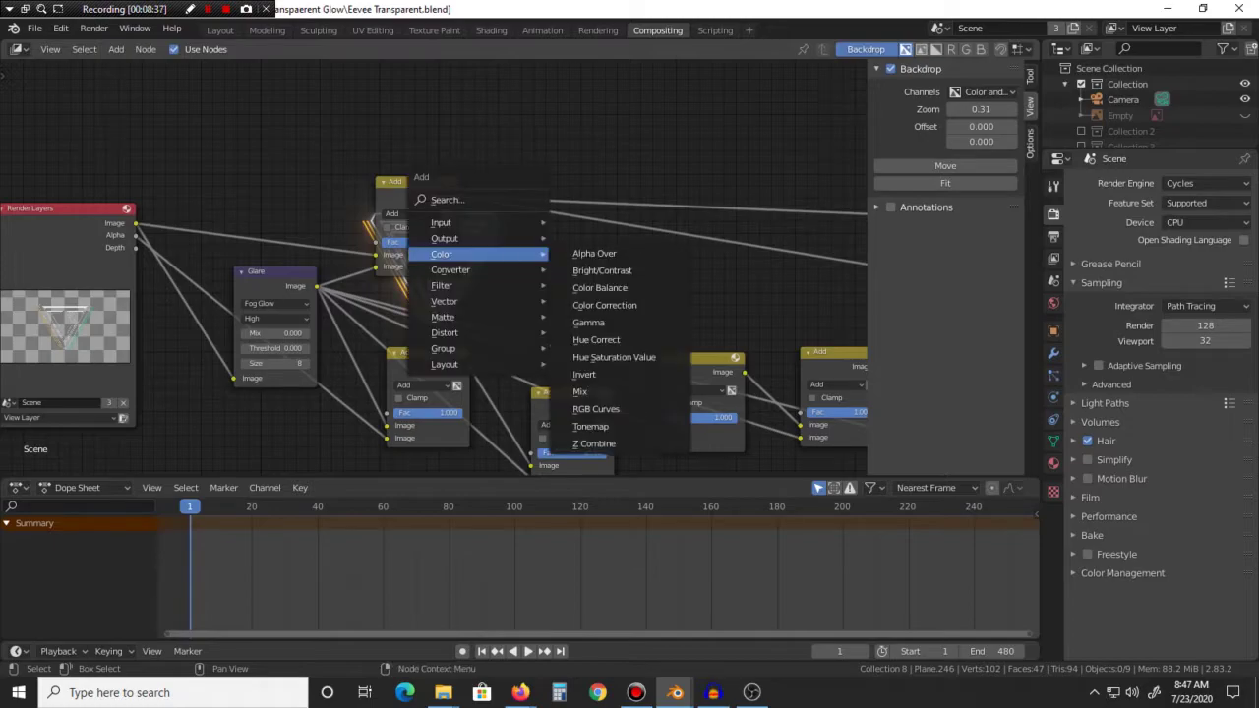
key(Escape)
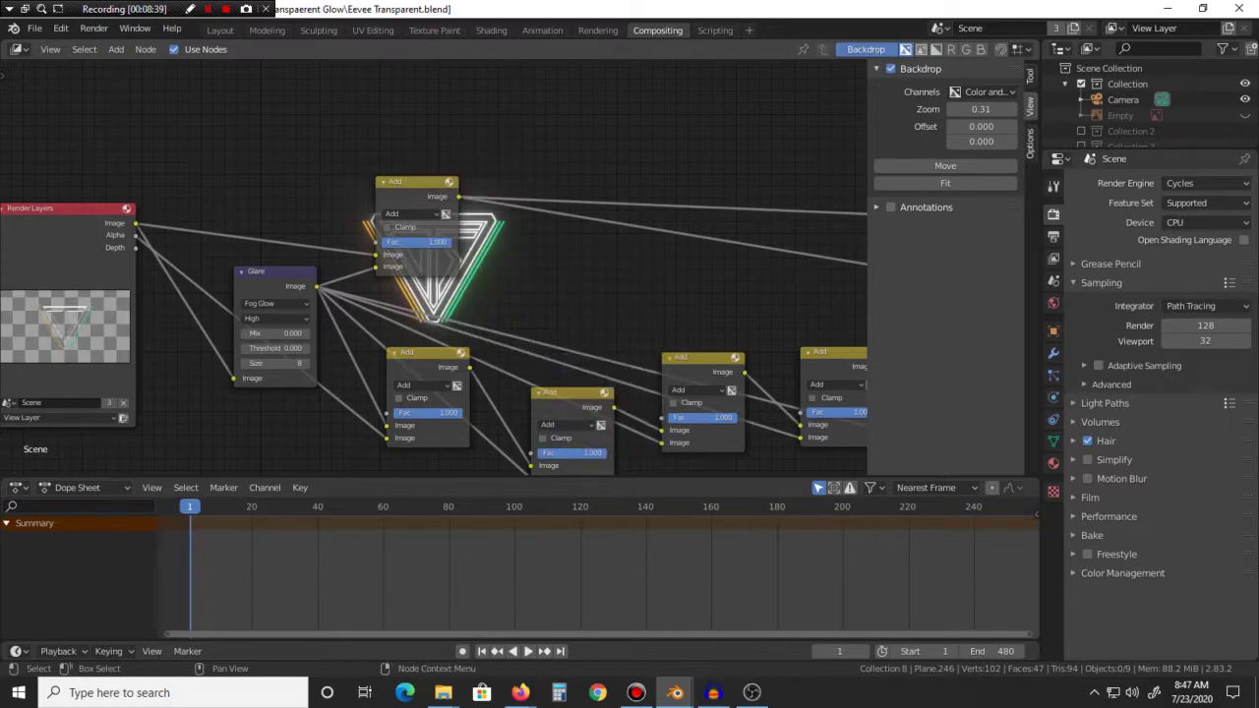
Step: Try adding a Mix node with Add blending above the existing node chain, and remove it again
key(shift+a)
mouse_move(482, 141)
click(605, 295)
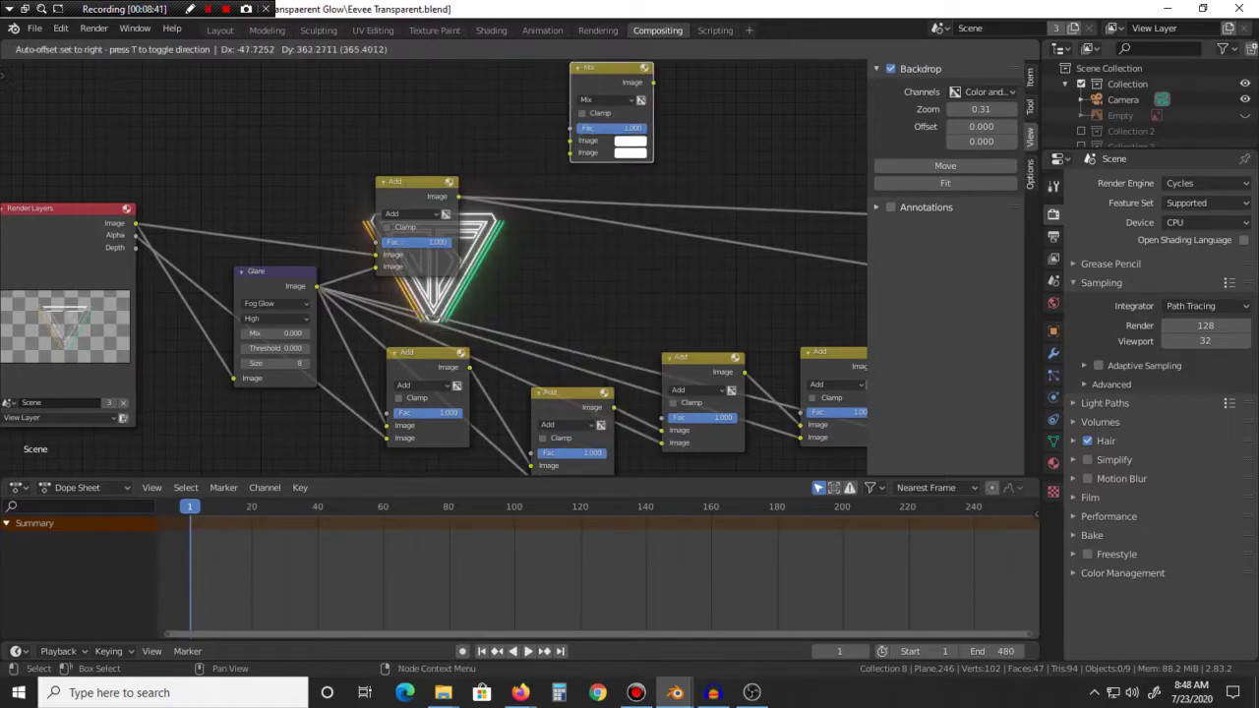
click(575, 128)
click(565, 129)
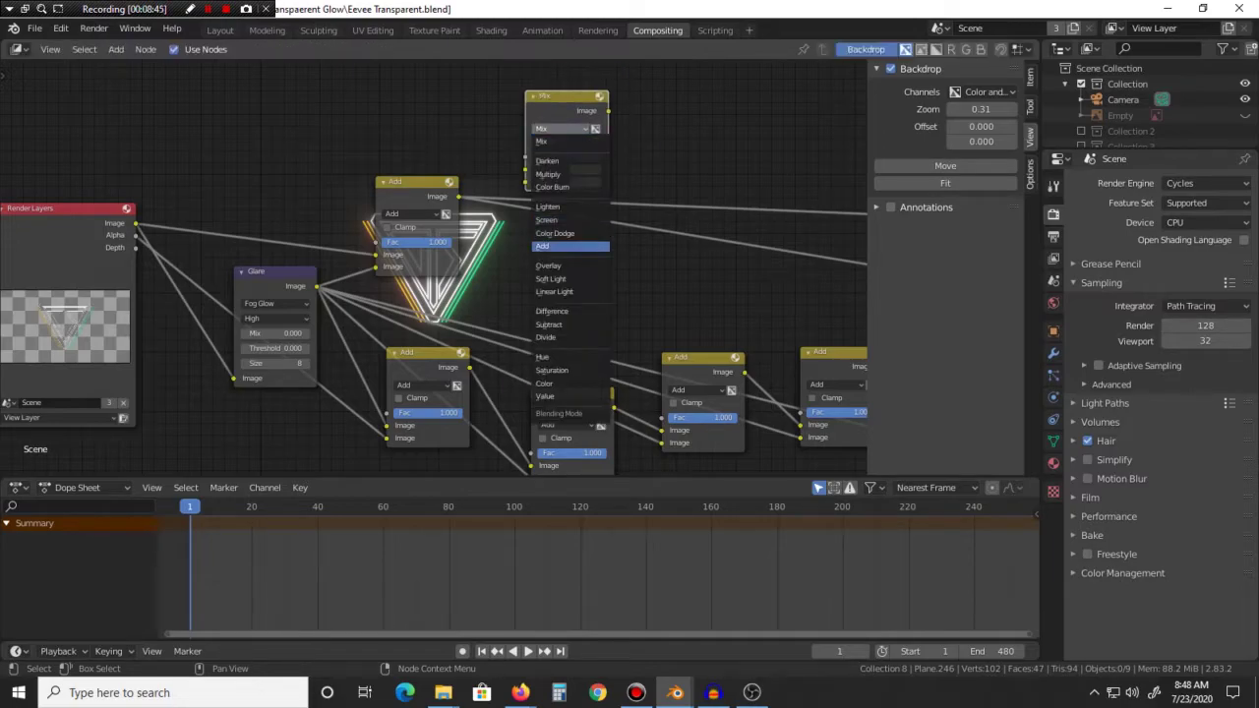
click(570, 246)
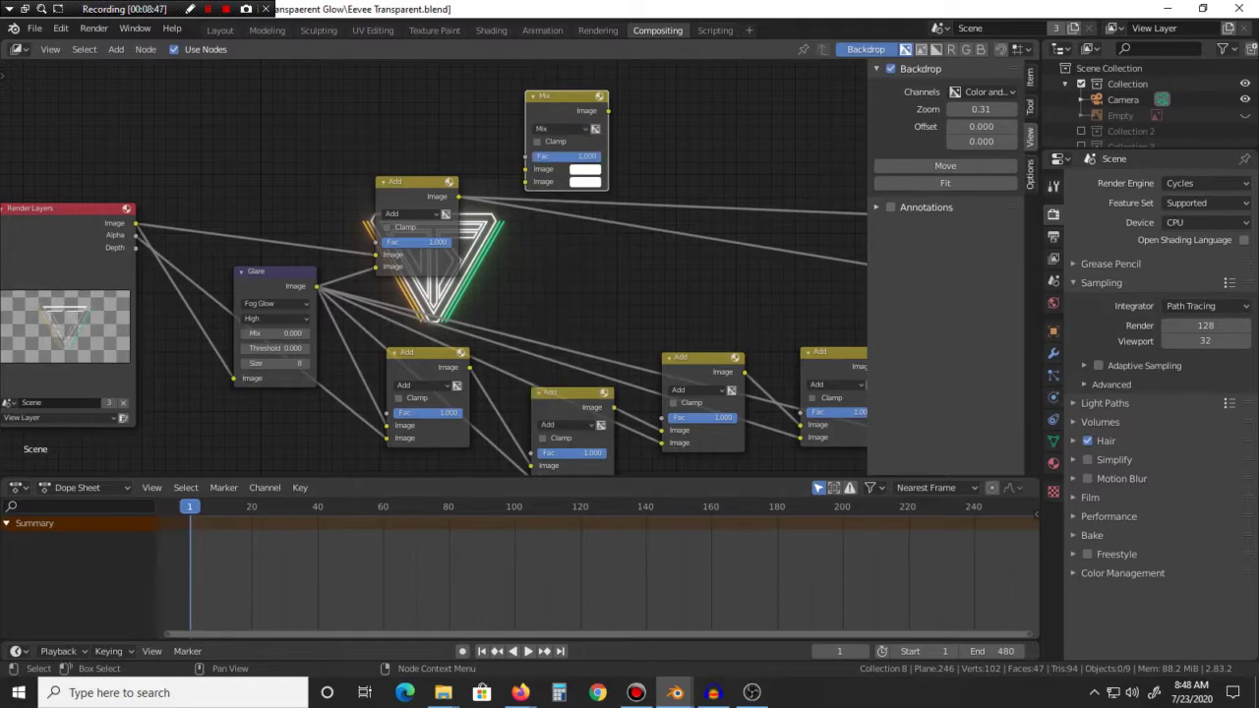
key(x)
key(ctrl+z)
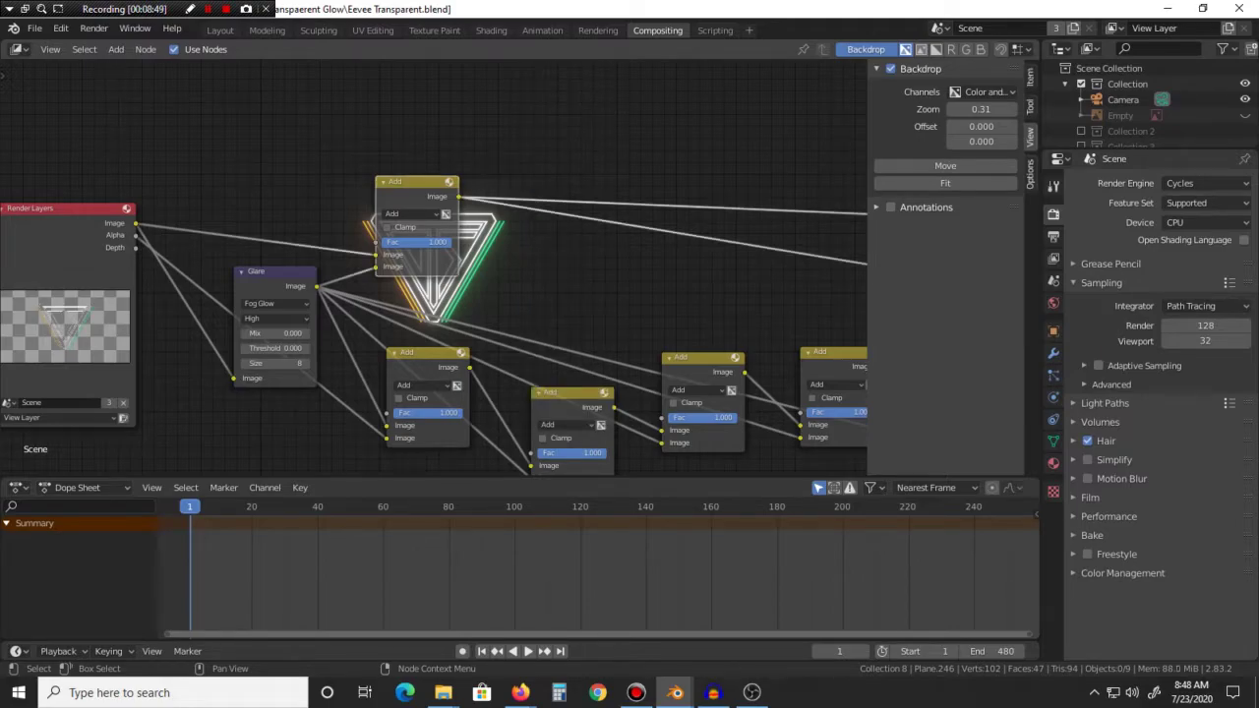
Step: Examine how the Render Layers and Fog Glow Glare nodes feed the upper Add node and the first Add node of the lower chain
middle_drag(570, 246, 603, 235)
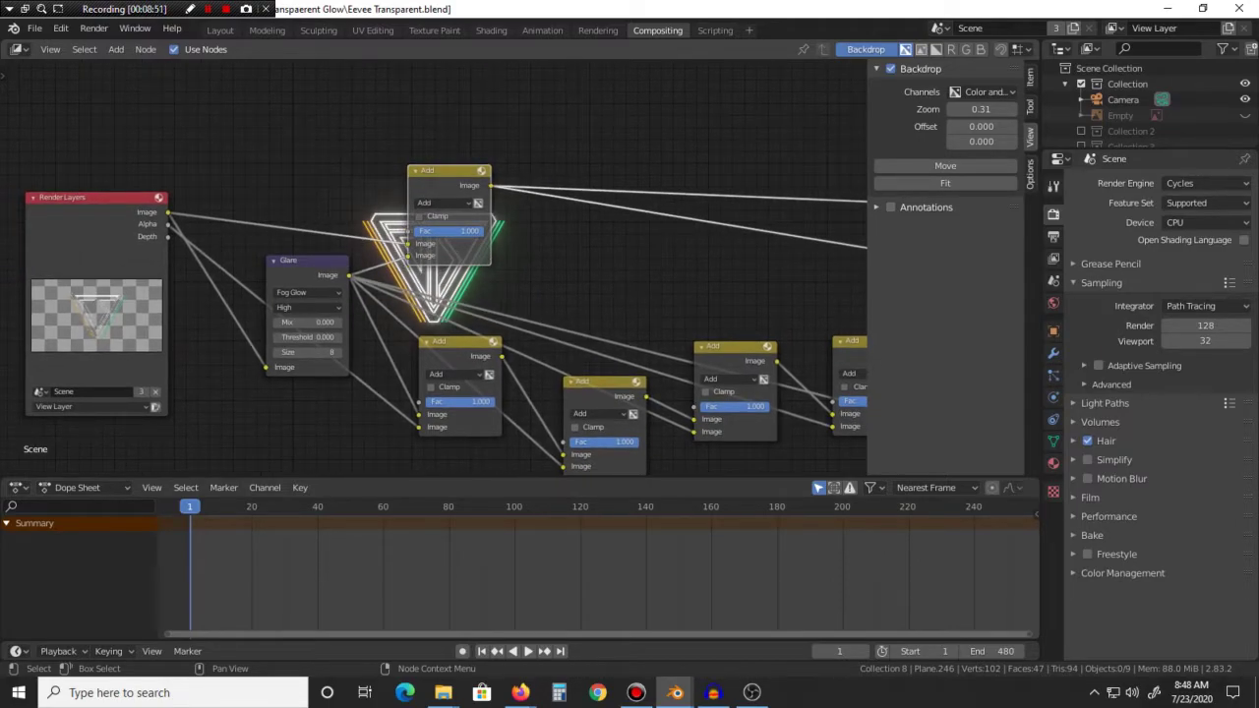
middle_drag(669, 275, 219, 261)
middle_drag(629, 285, 928, 287)
click(274, 214)
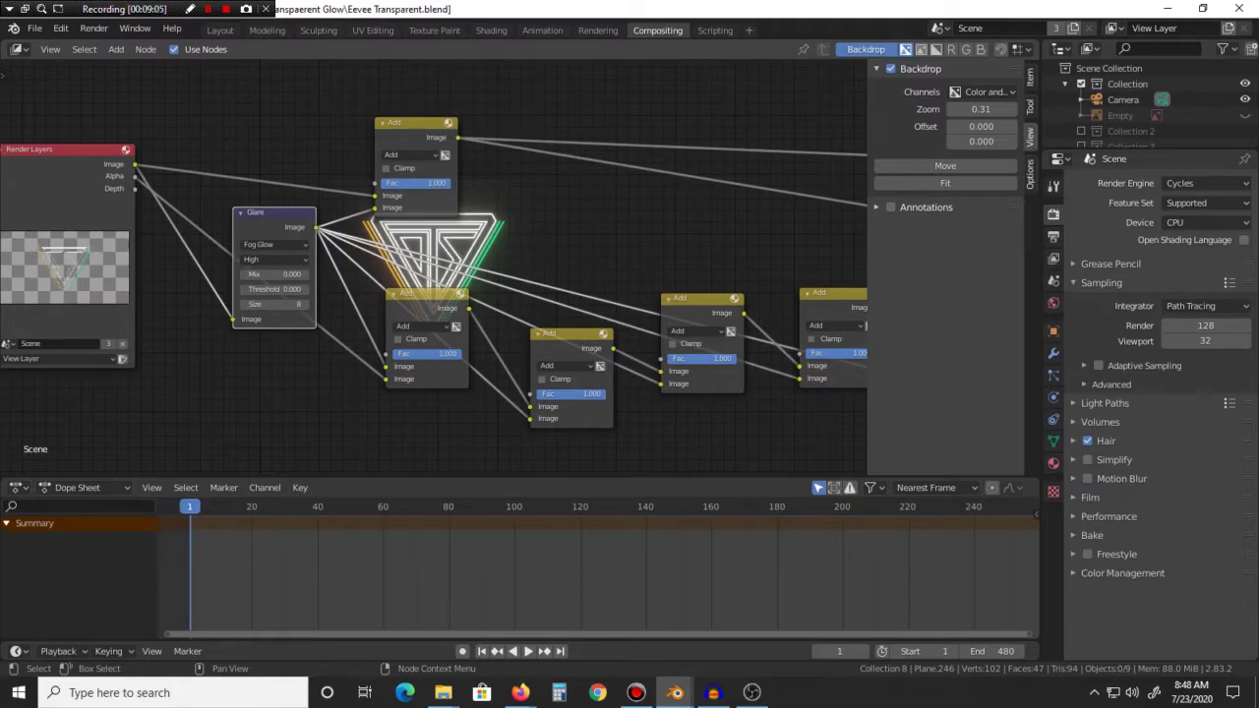
click(427, 294)
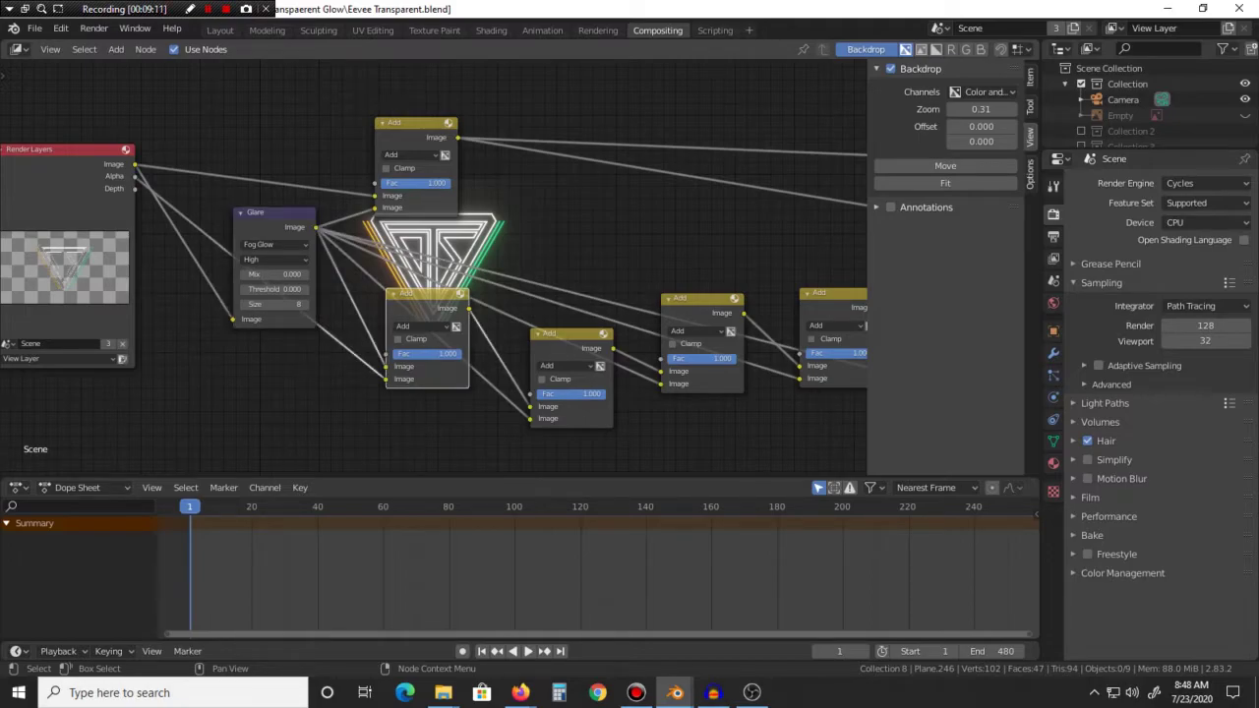
middle_drag(187, 167, 197, 173)
click(74, 157)
middle_drag(295, 393, 211, 359)
click(350, 282)
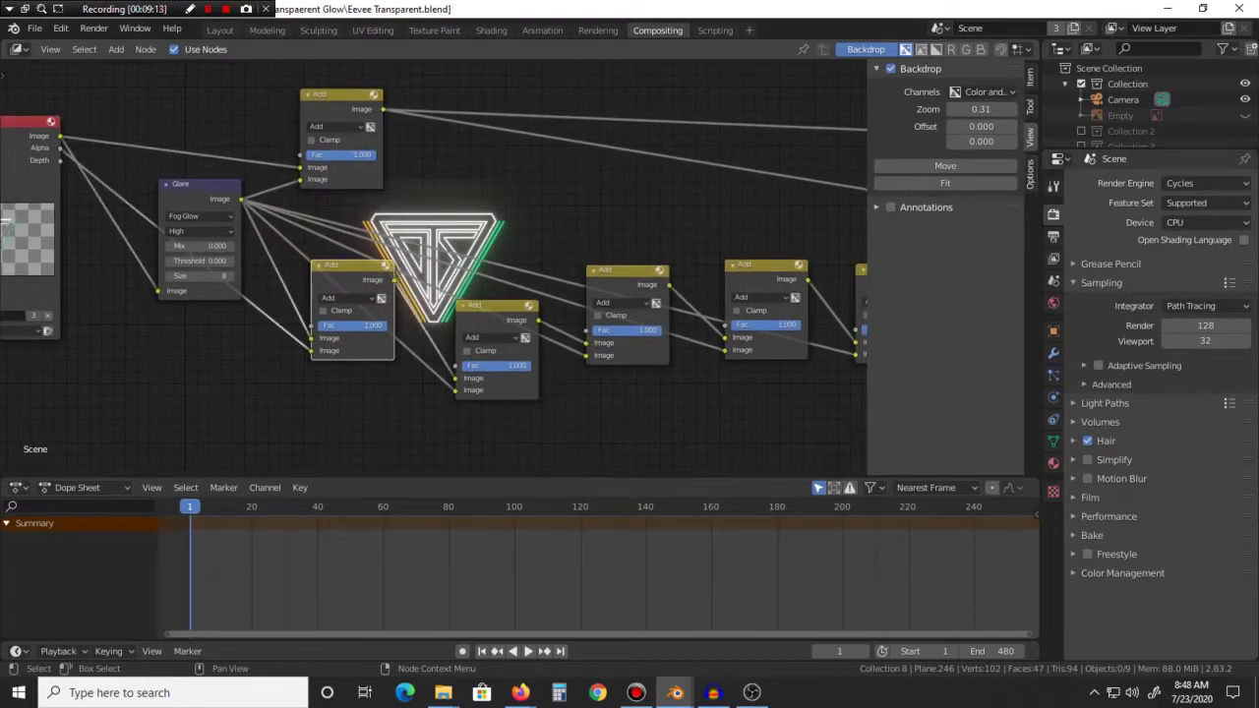
Step: Trace the lower chain of Add nodes through to the alpha inputs of the Composite and Viewer nodes
middle_drag(350, 282, 141, 288)
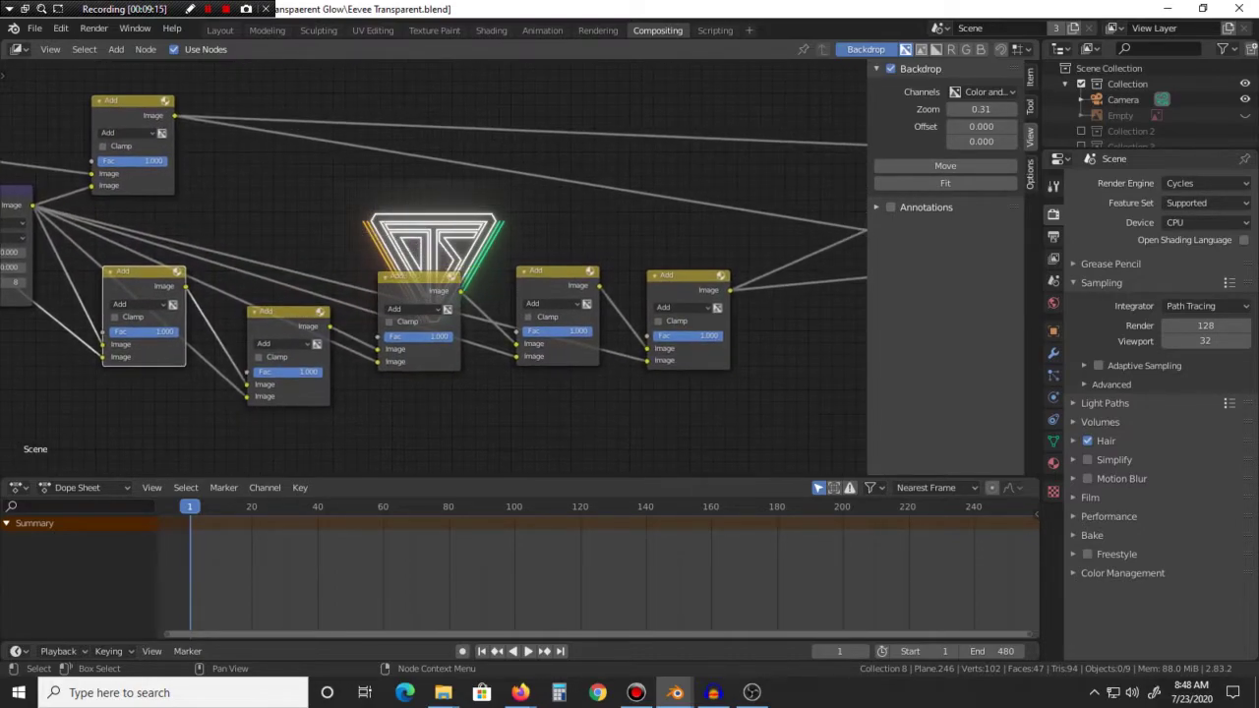
click(284, 328)
click(417, 292)
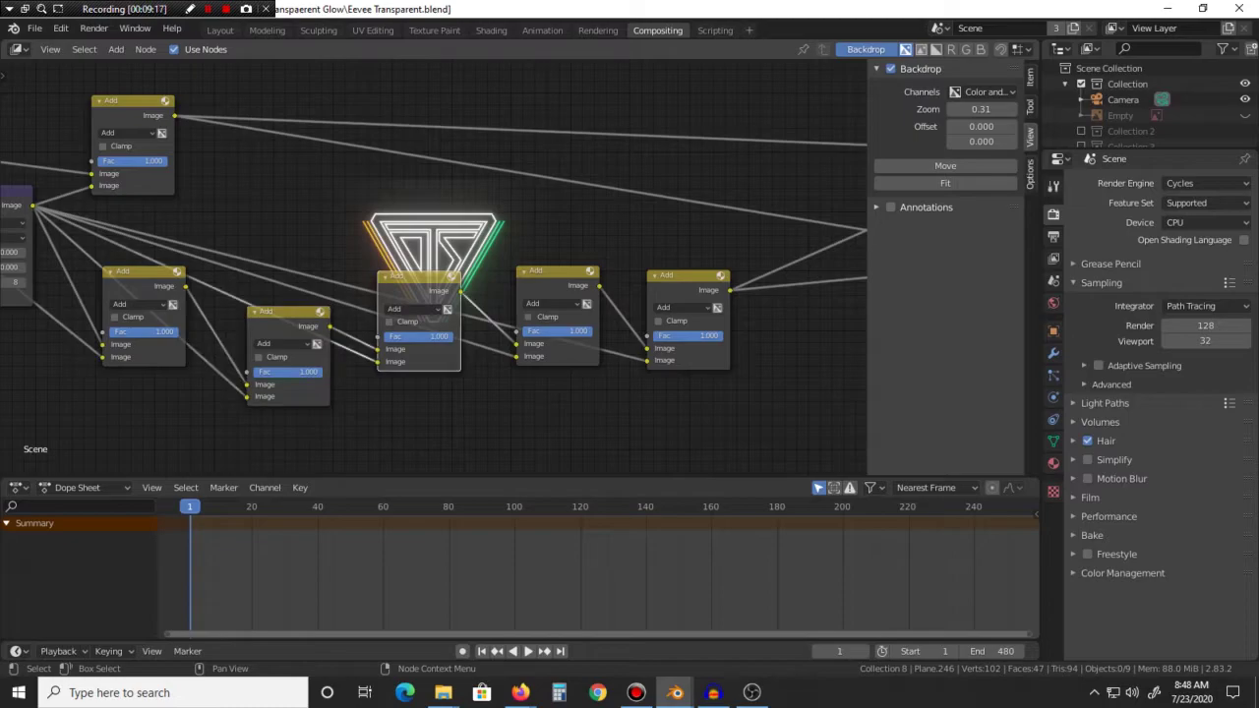
click(143, 287)
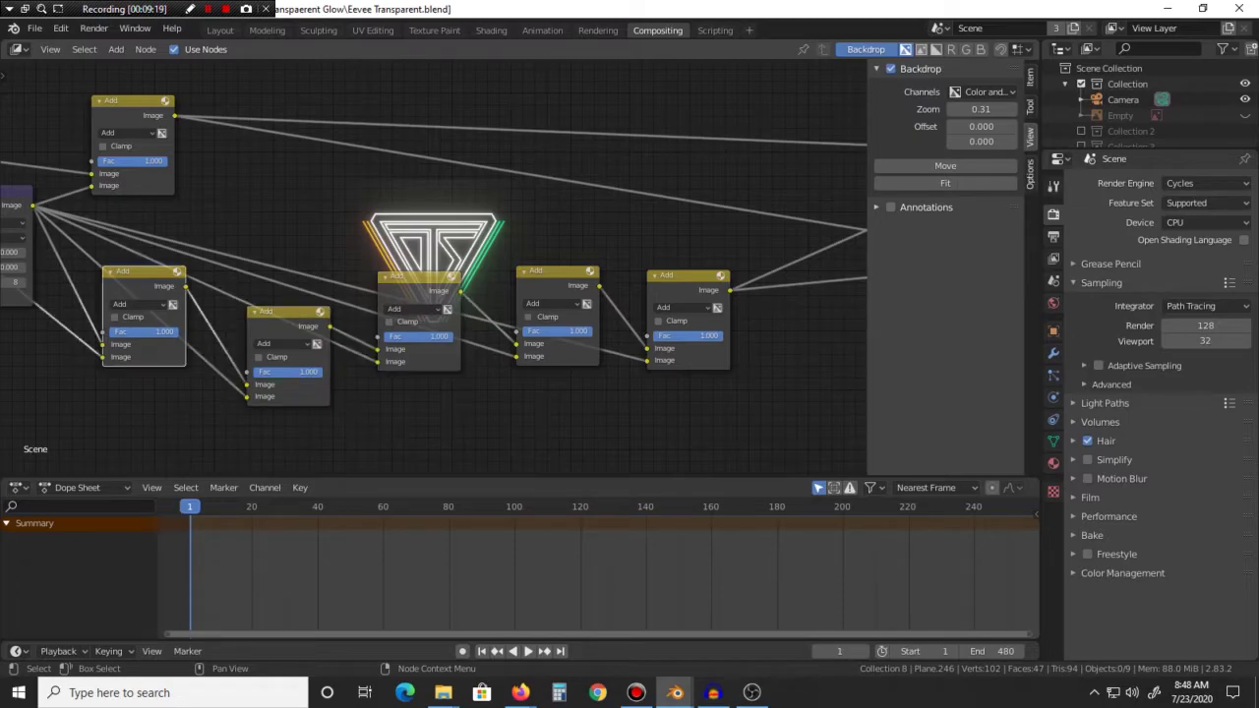
middle_drag(144, 288, 181, 297)
click(323, 323)
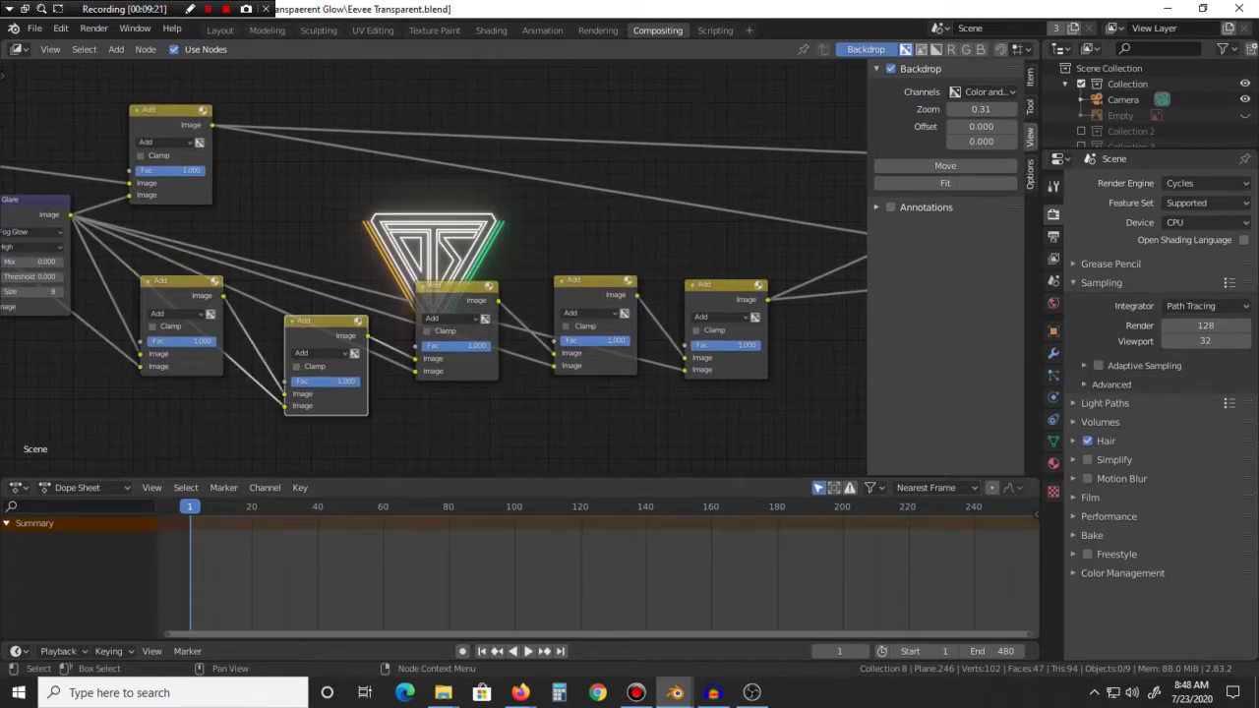
key(g)
right_click(319, 306)
middle_drag(236, 266, 282, 284)
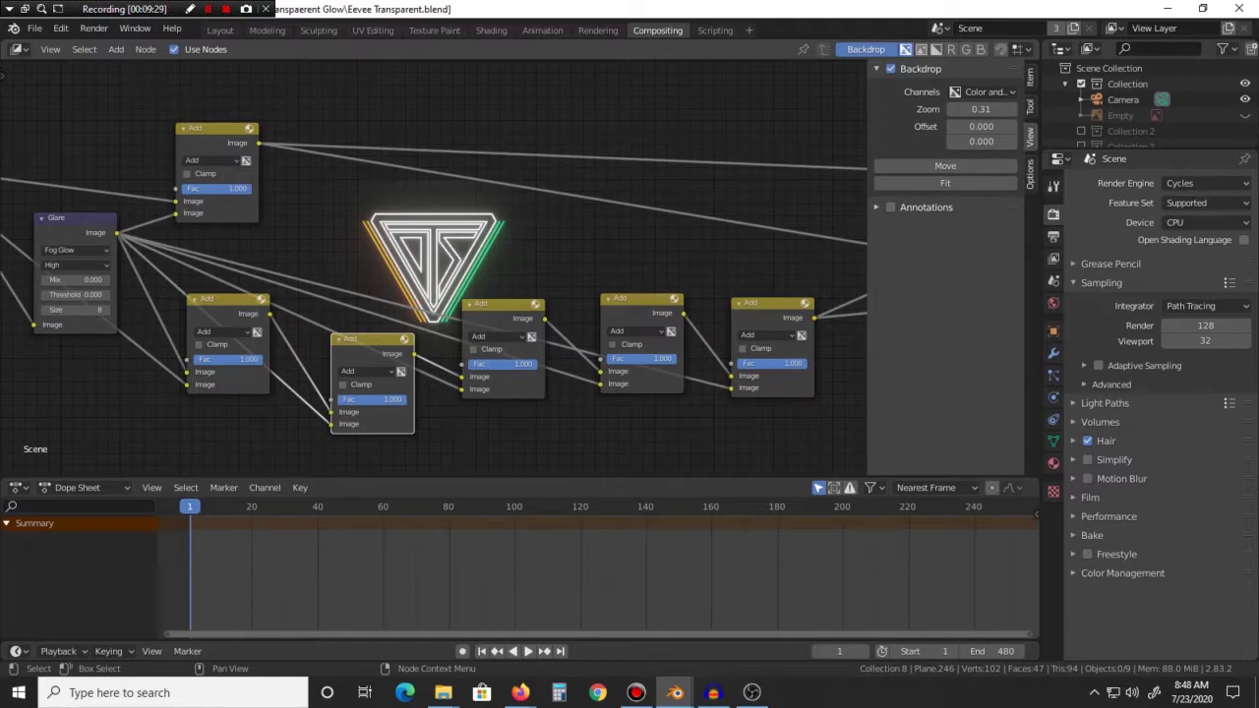
middle_drag(744, 349, 574, 339)
middle_drag(272, 285, 136, 286)
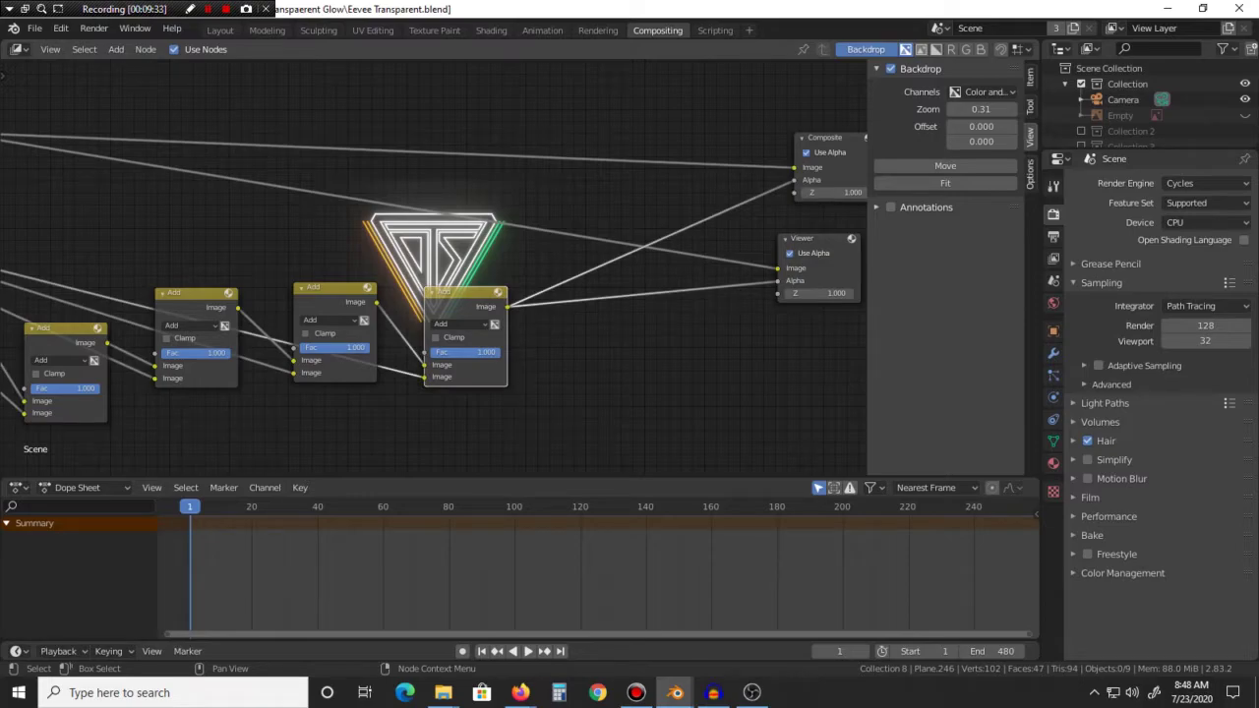
middle_drag(295, 285, 485, 292)
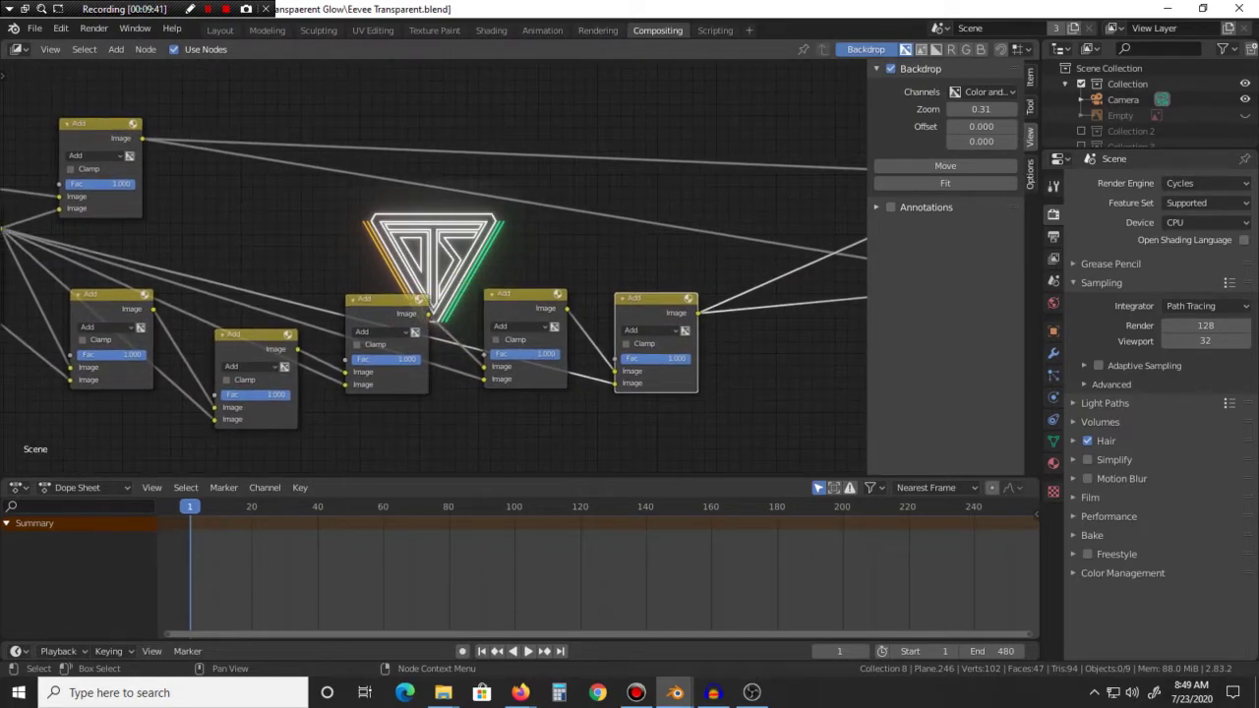
Step: Switch the Glare node's quality to Medium and then to Low
middle_drag(416, 337, 569, 329)
middle_drag(113, 268, 174, 274)
scroll(167, 268, up, 1)
click(152, 258)
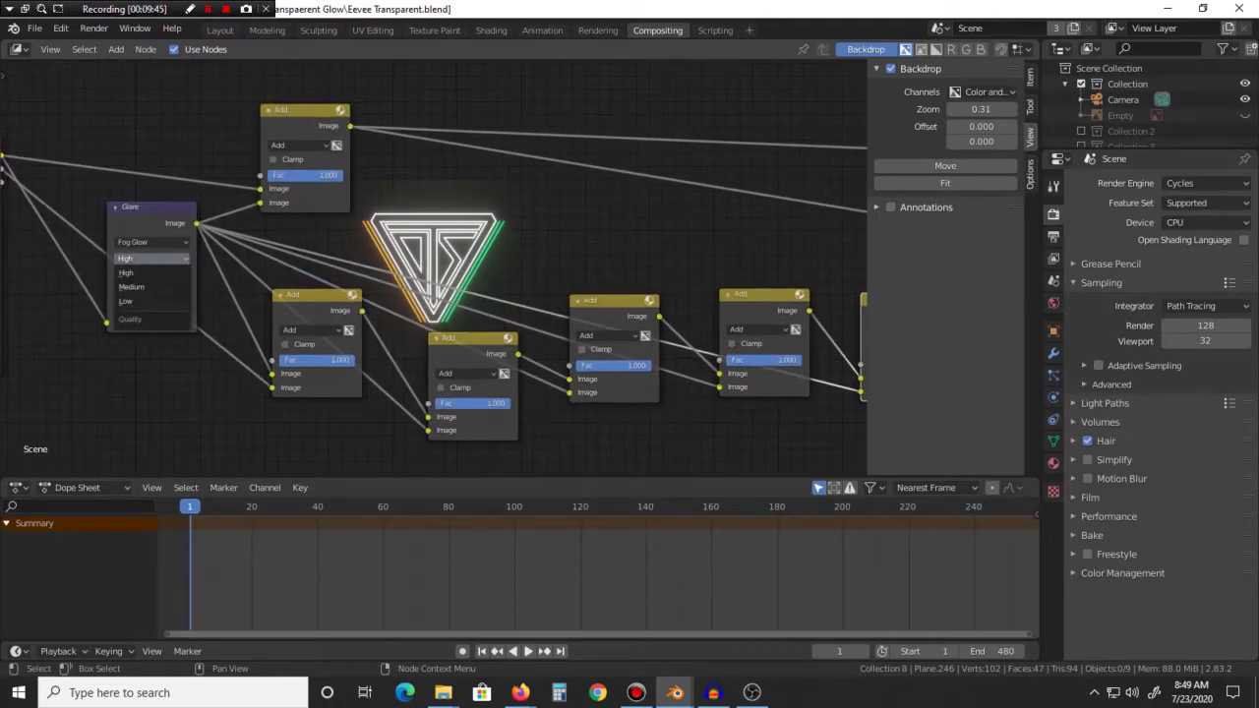
click(131, 286)
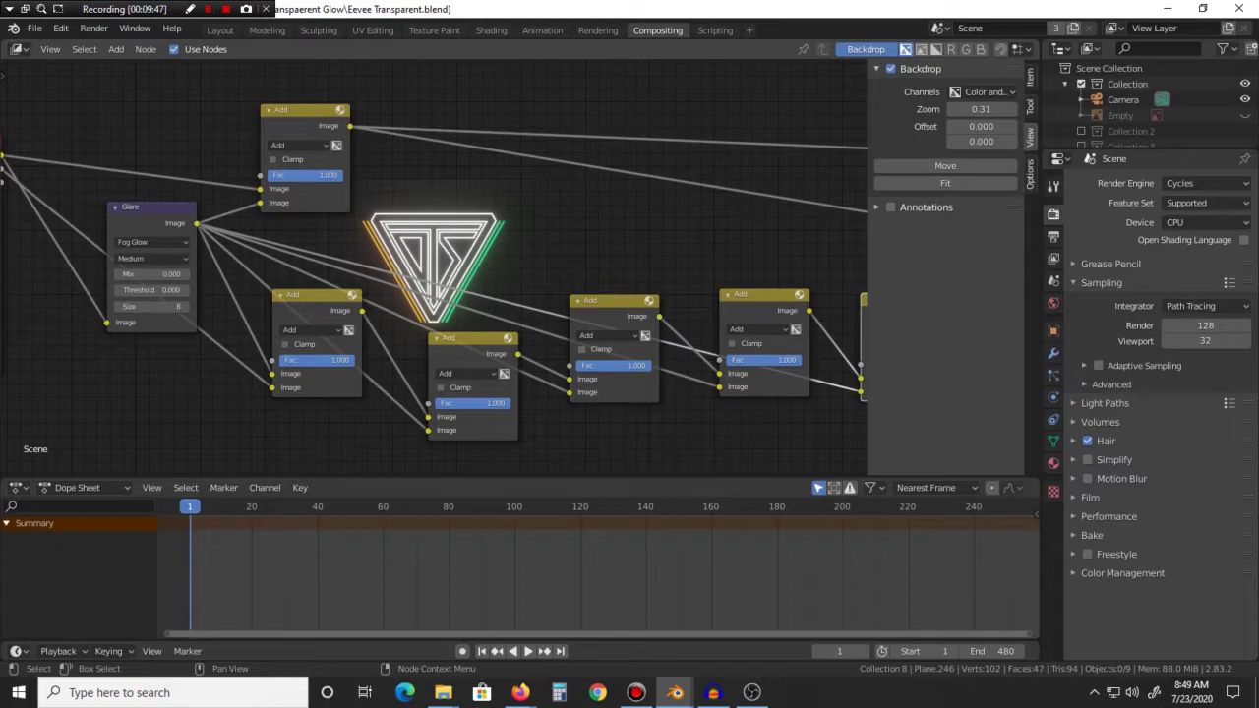
click(151, 258)
click(148, 300)
middle_drag(433, 285, 393, 285)
Step: Render a still image of the logo with Cycles from the Layout workspace and close the render window
click(220, 31)
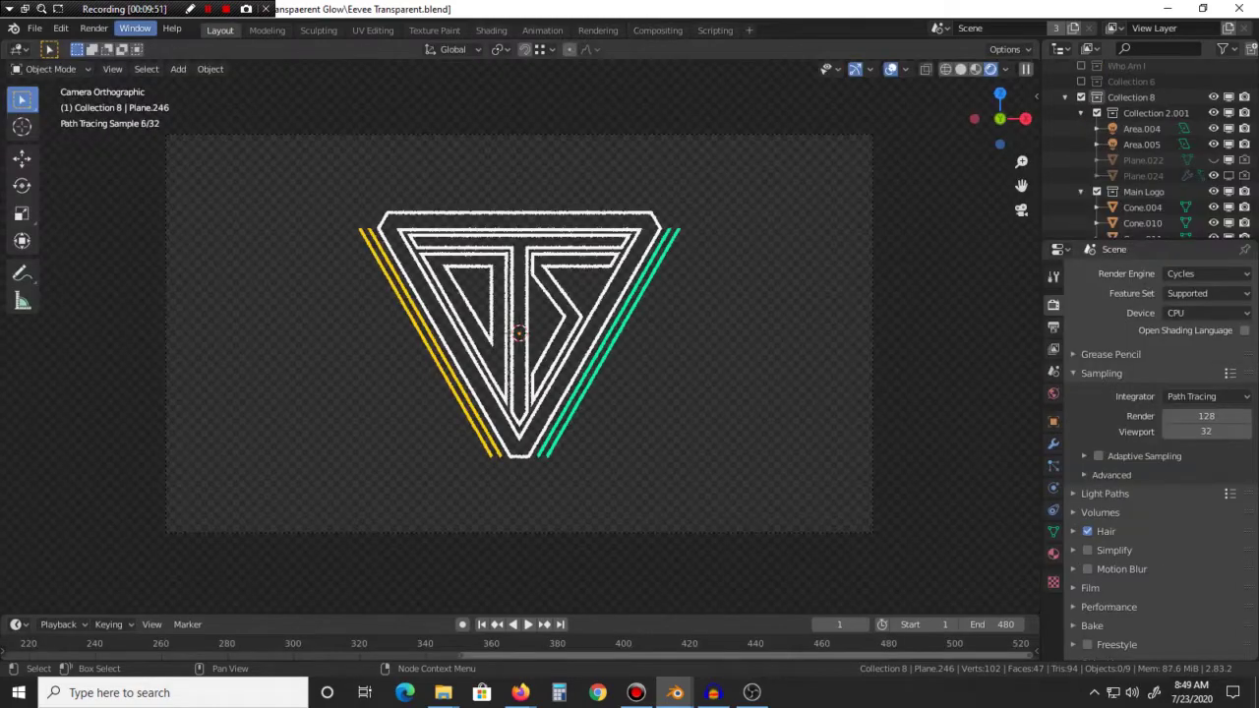
click(93, 29)
click(118, 43)
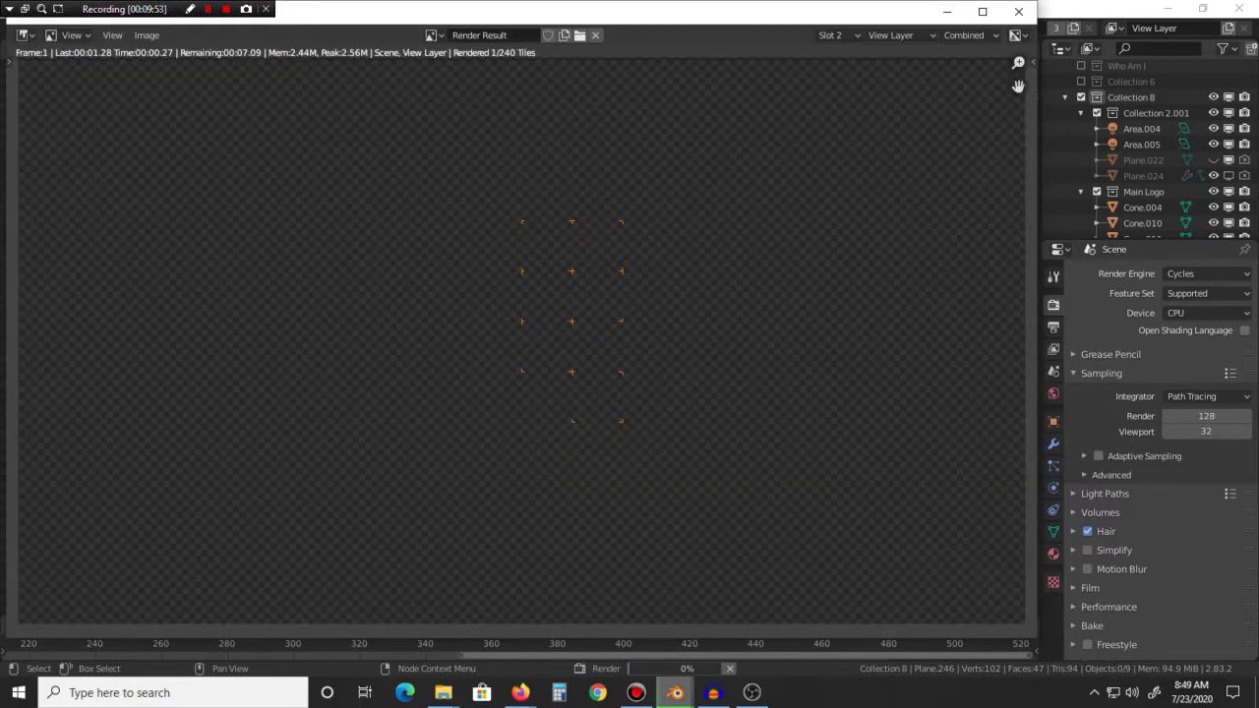
scroll(521, 340, down, 2)
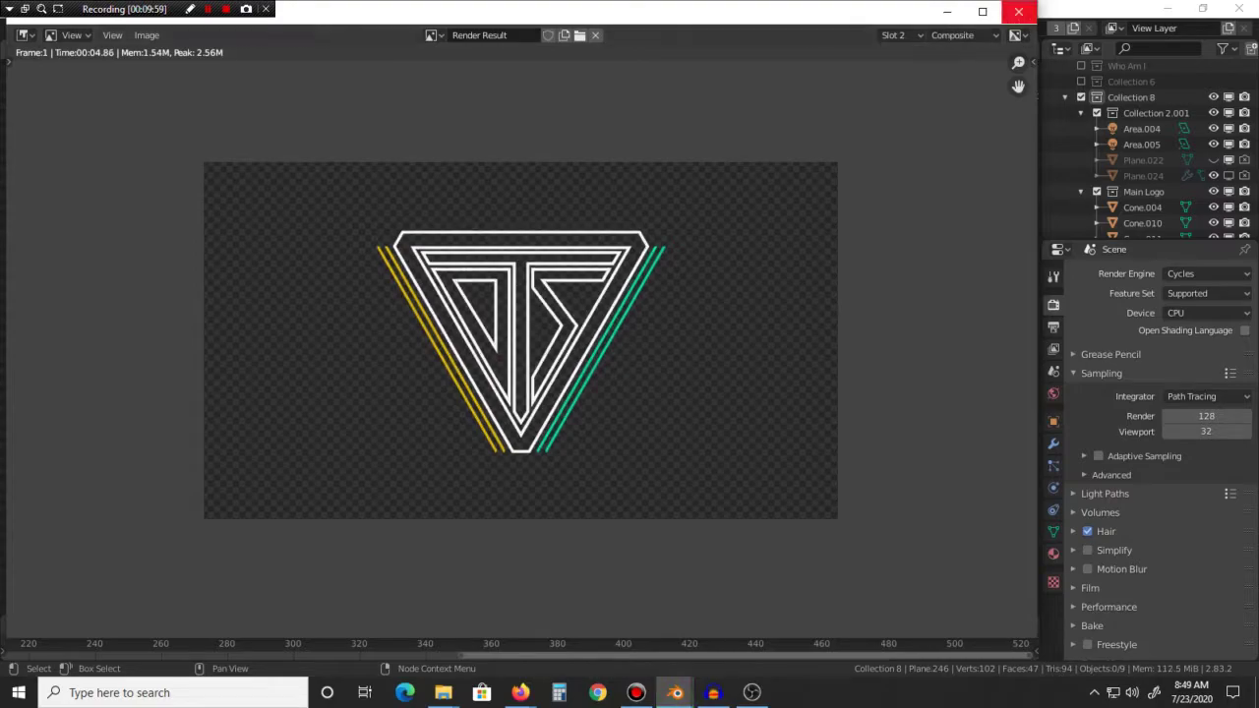
click(1017, 11)
Step: Return to the compositor and select the Composite and Viewer nodes to check the logo's glow in the backdrop
click(658, 30)
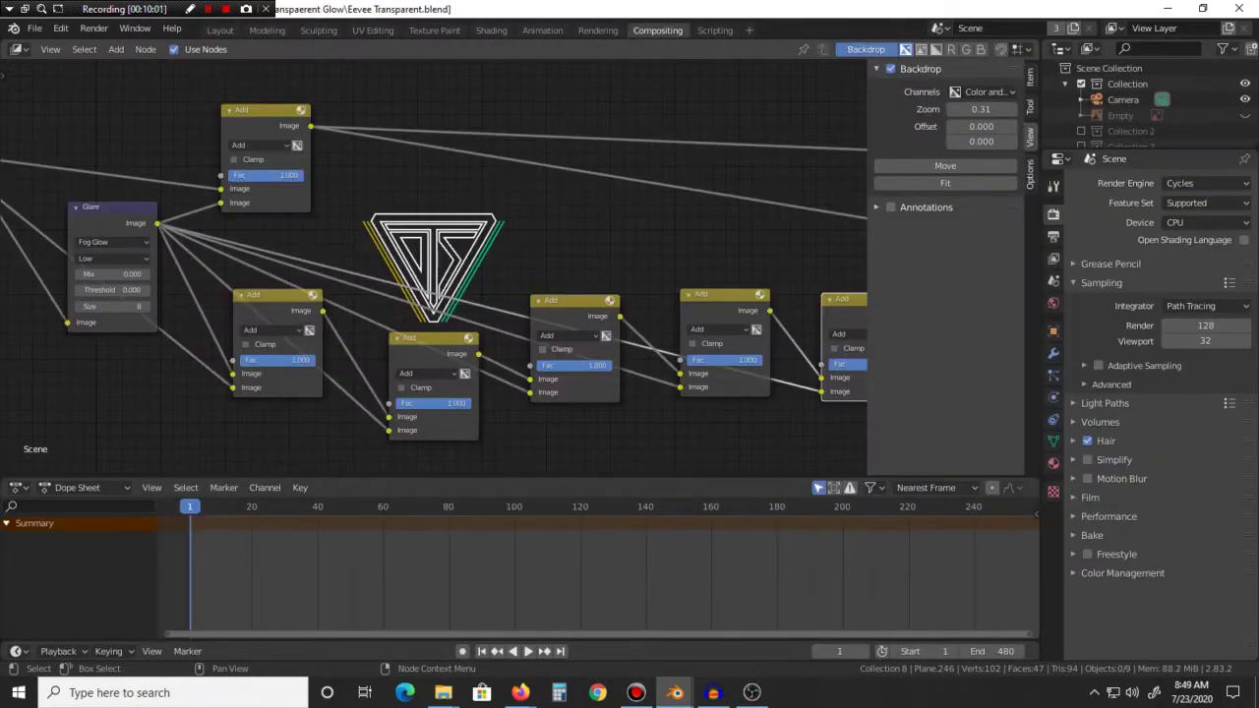
middle_drag(728, 295, 147, 301)
click(687, 139)
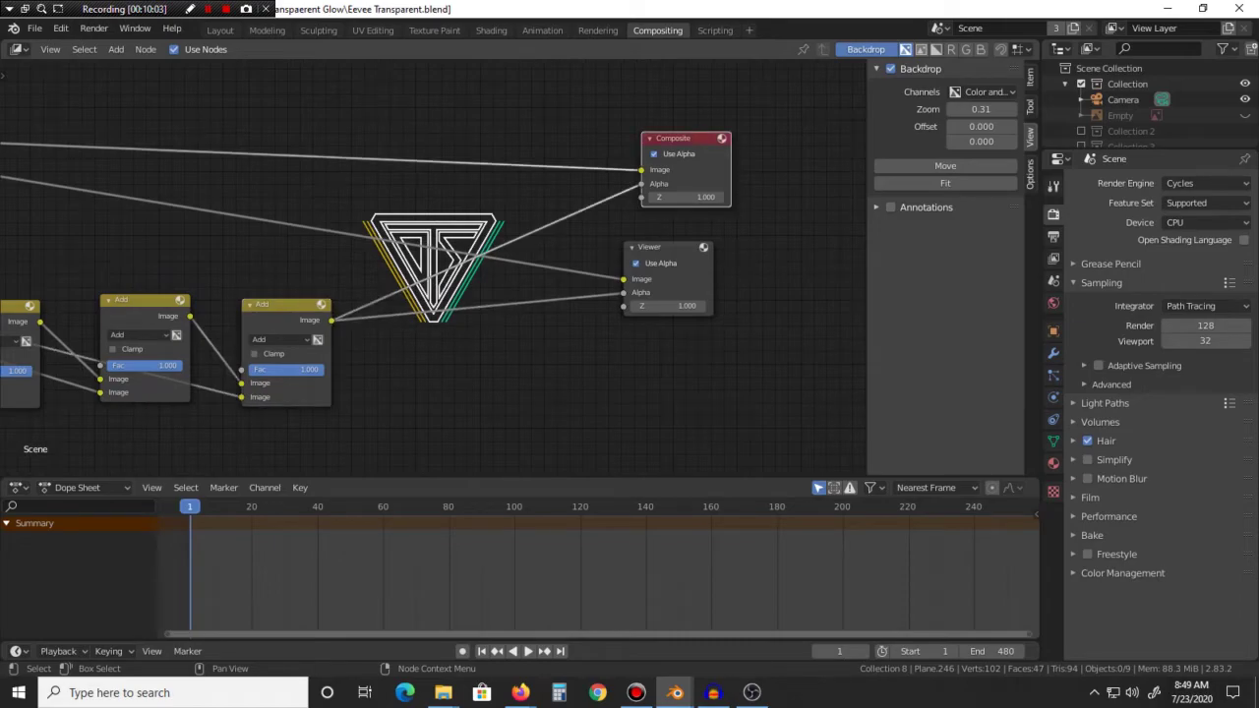
click(661, 247)
click(762, 232)
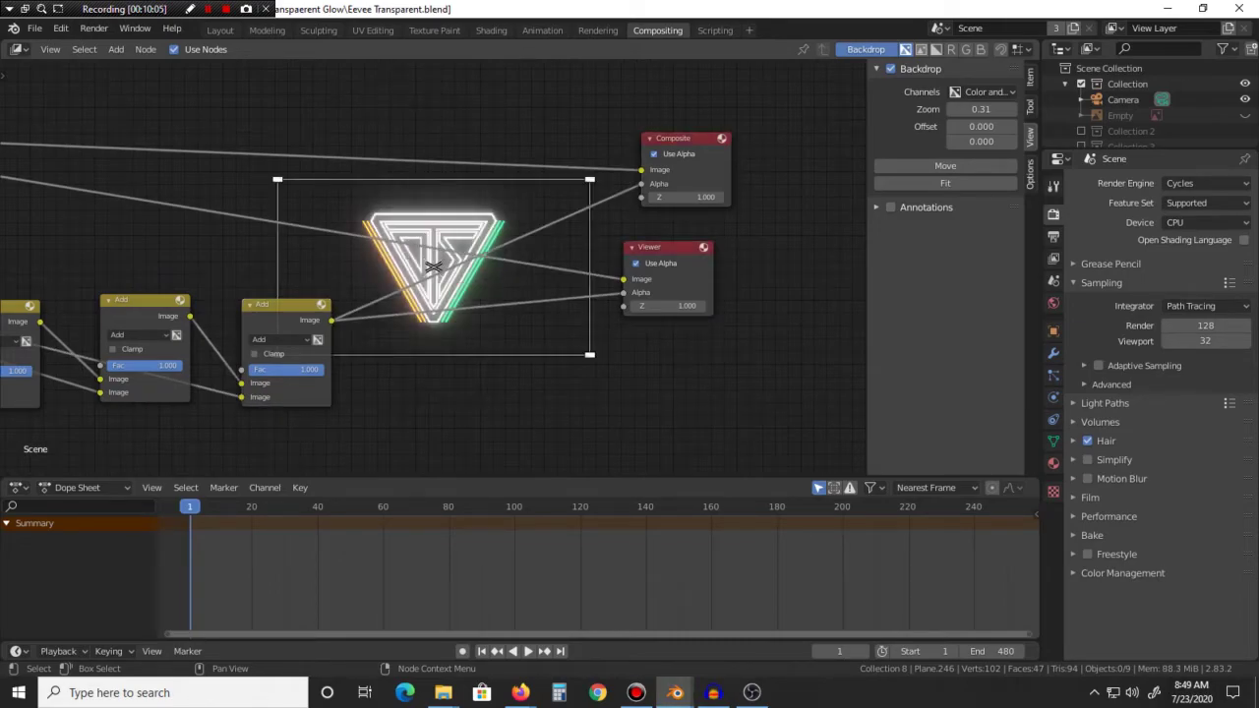
click(686, 139)
Step: Set the Glare node's quality to High
middle_drag(433, 276, 1020, 289)
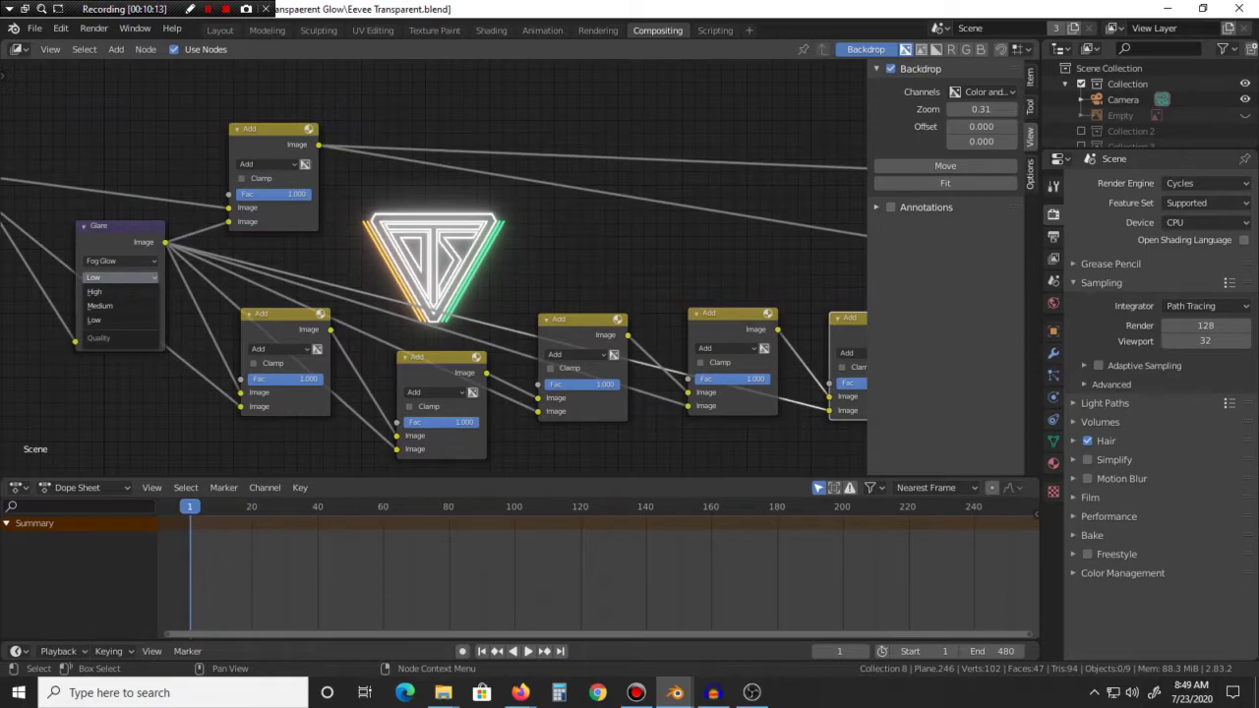
click(94, 291)
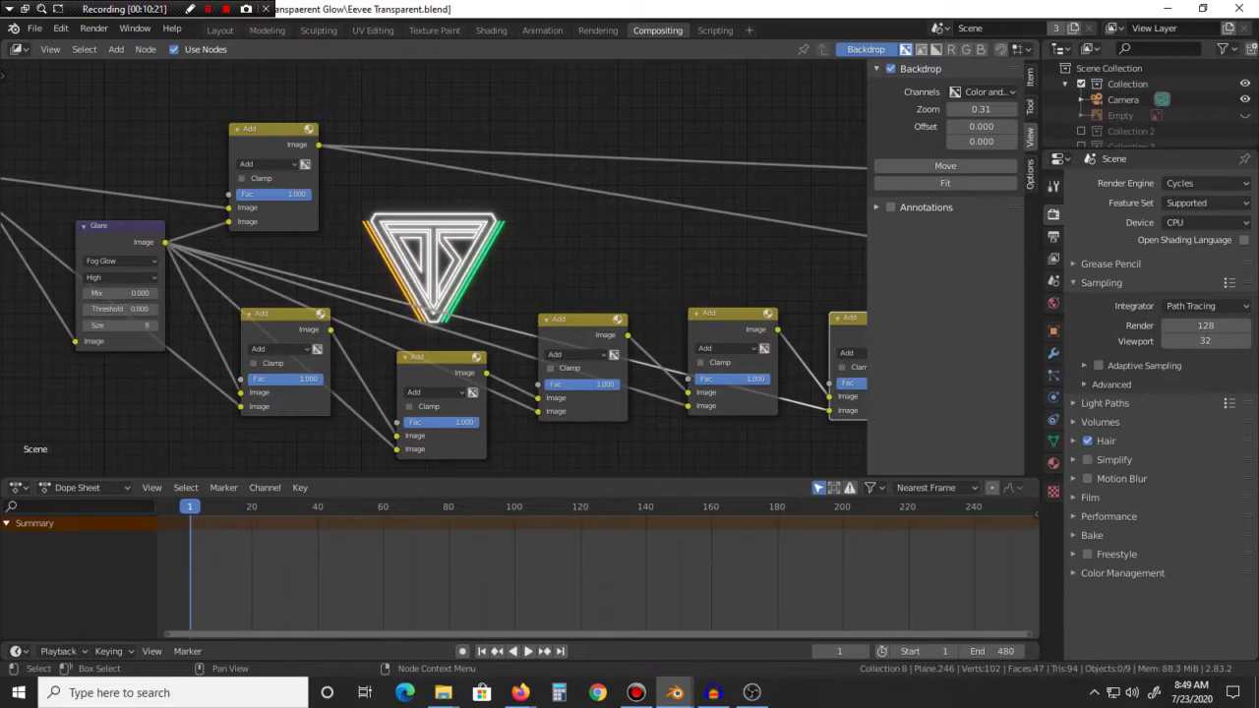
Step: Try a threshold of 0.8 and a size of 9 on the Glare node, and return the size to 8
click(118, 309)
text(0.8)
key(Return)
click(154, 325)
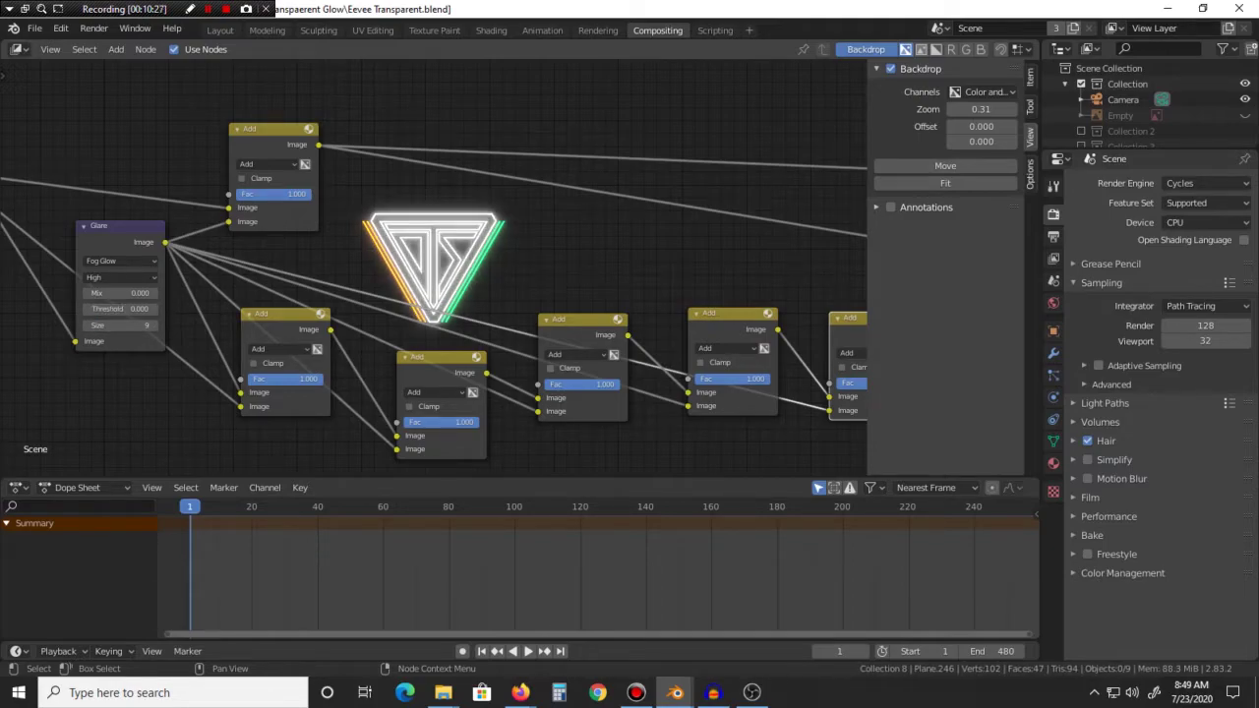
click(88, 325)
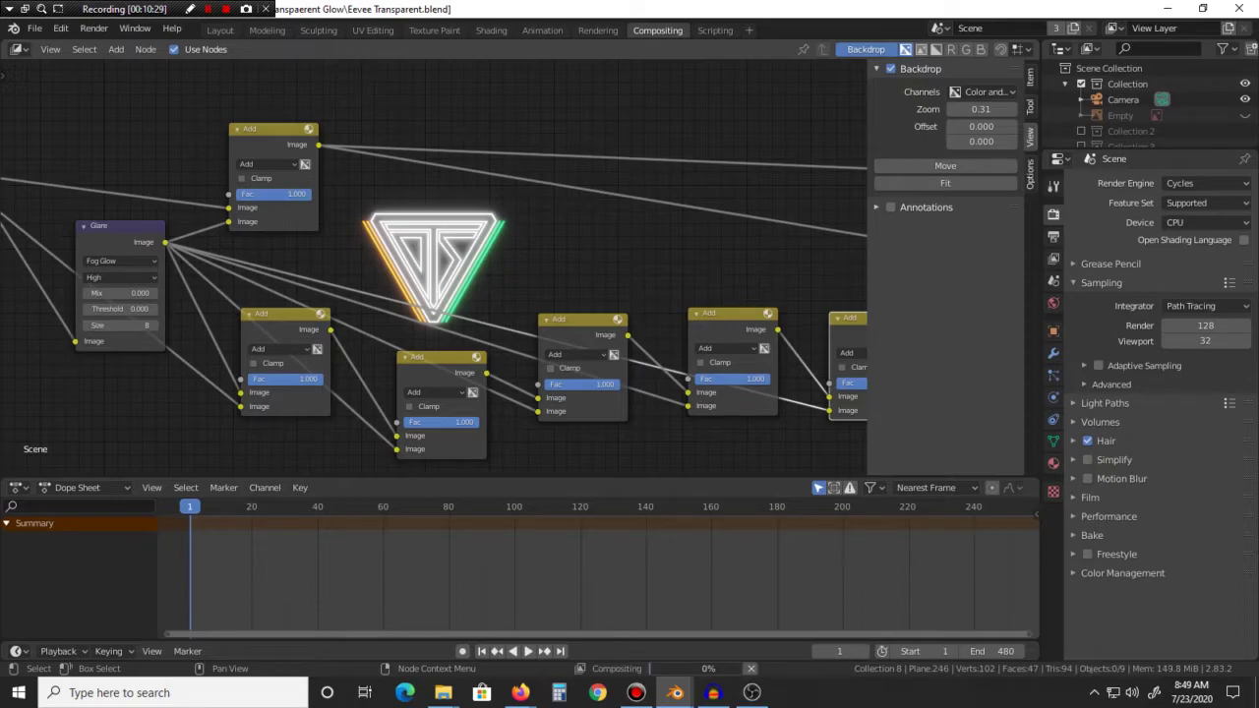
Step: Examine the chain of Add nodes that feeds the alpha inputs of the Composite and Viewer nodes
middle_drag(630, 265, 439, 264)
middle_drag(301, 295, 8, 275)
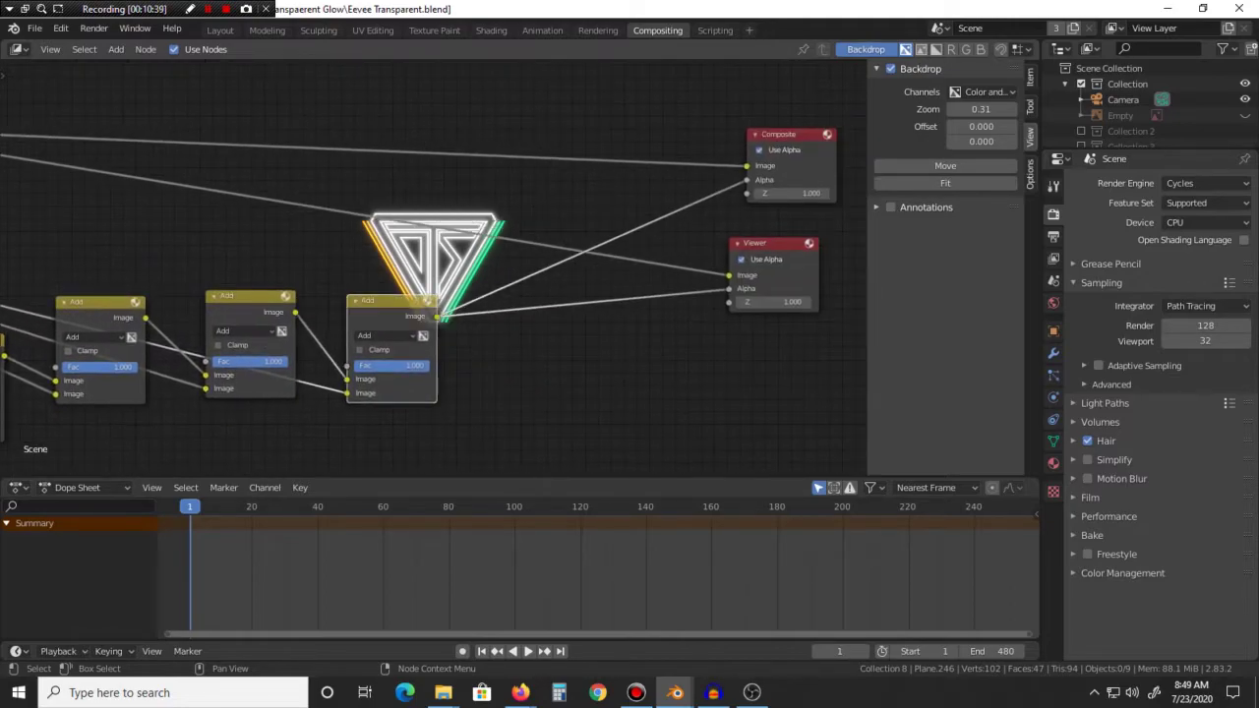
middle_drag(472, 285, 401, 304)
mouse_move(319, 301)
middle_down()
mouse_move(434, 304)
mouse_move(328, 306)
middle_up()
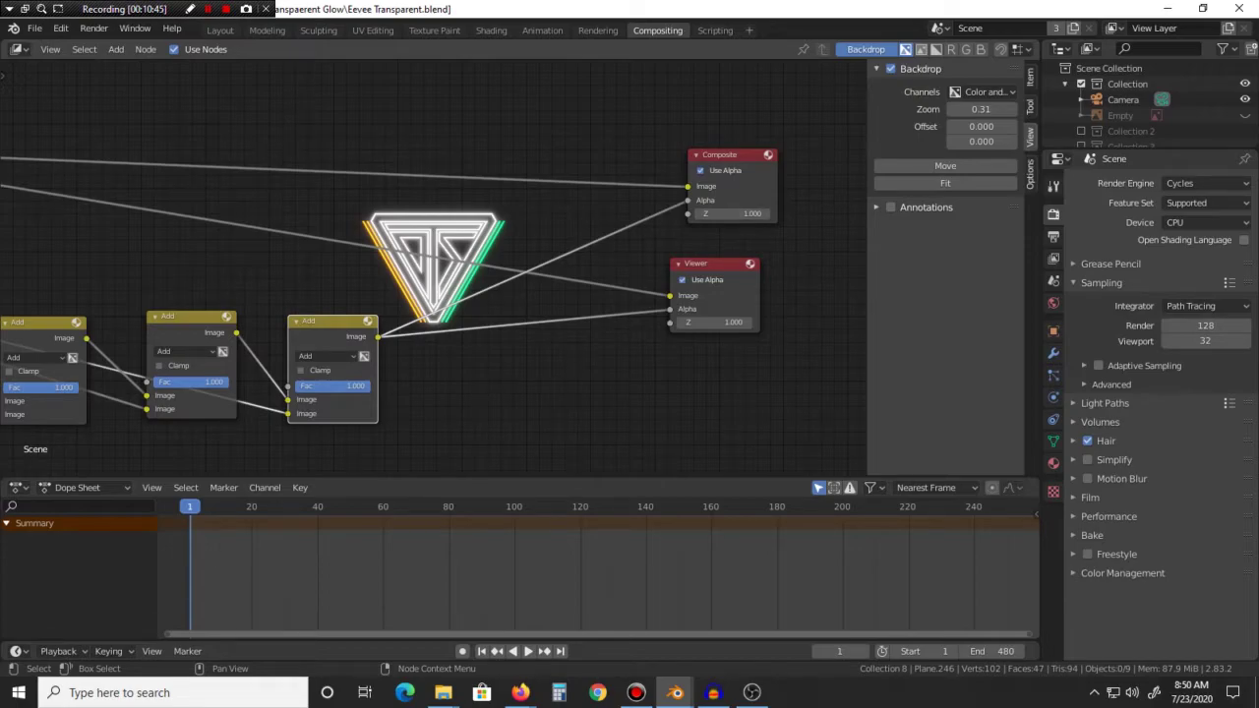
middle_drag(251, 258, 518, 318)
scroll(455, 269, down, 1)
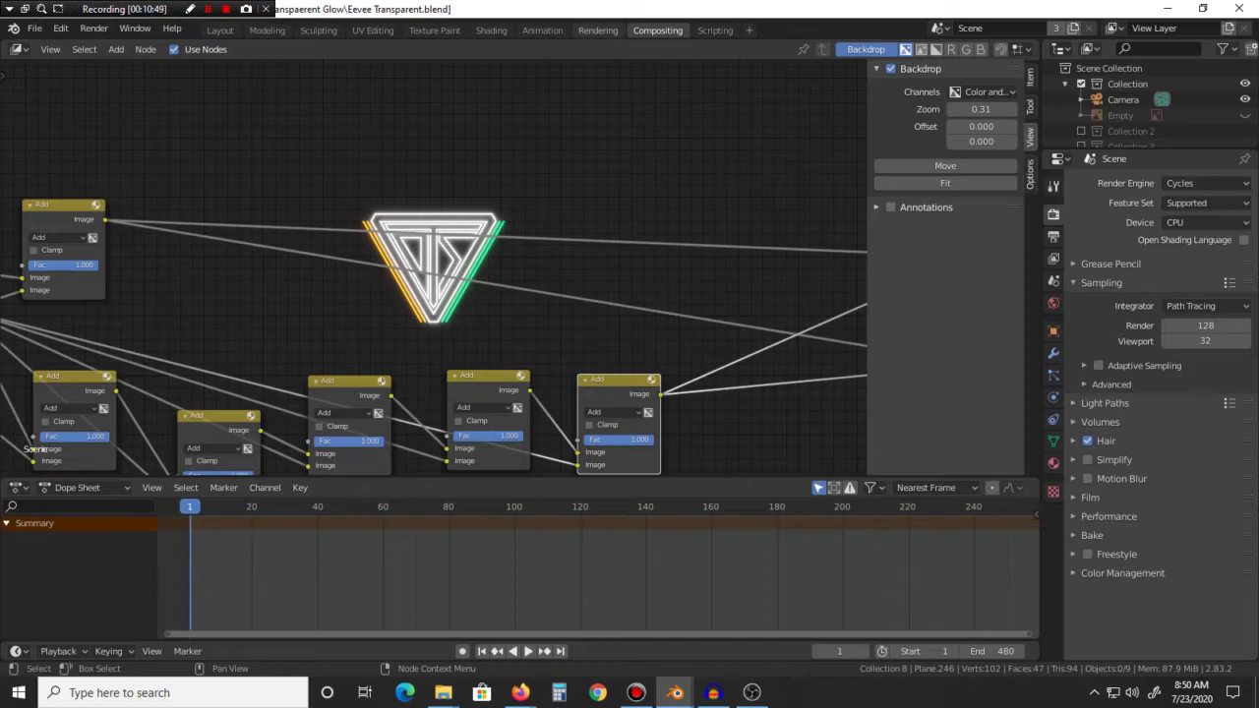
Step: Render a still image of the logo with Cycles from the Rendering workspace and minimize the render window
click(597, 30)
click(94, 30)
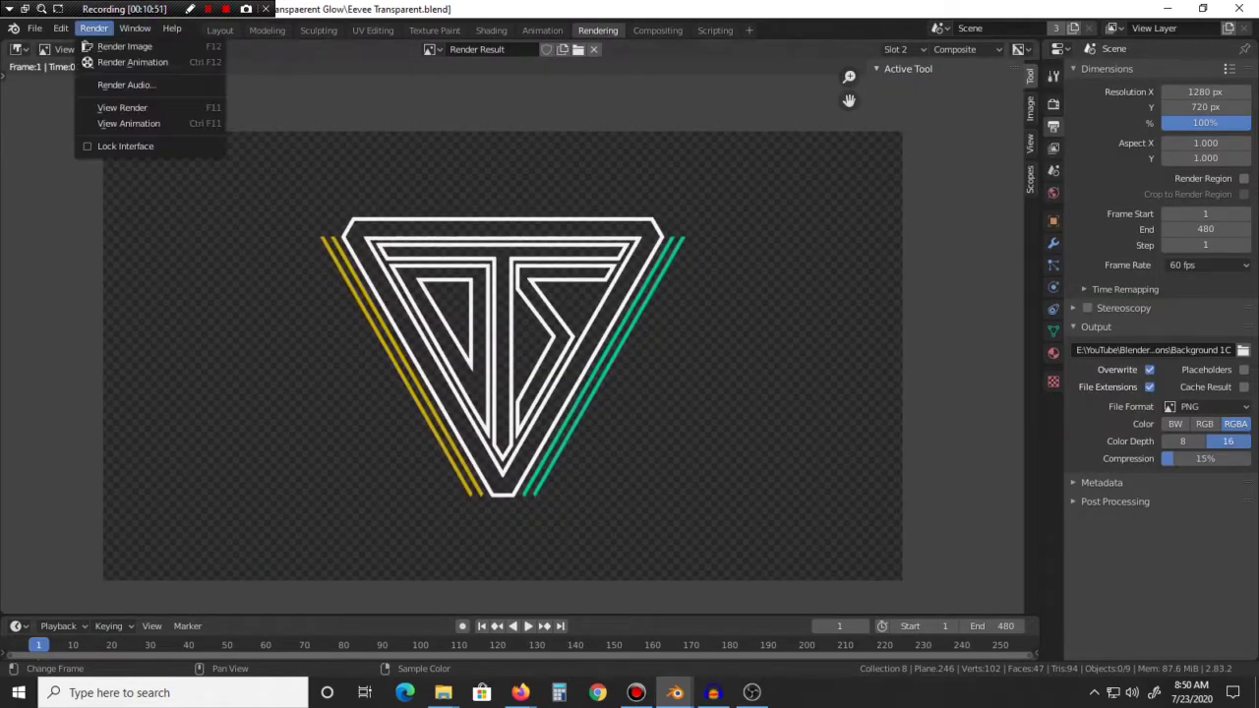
click(118, 45)
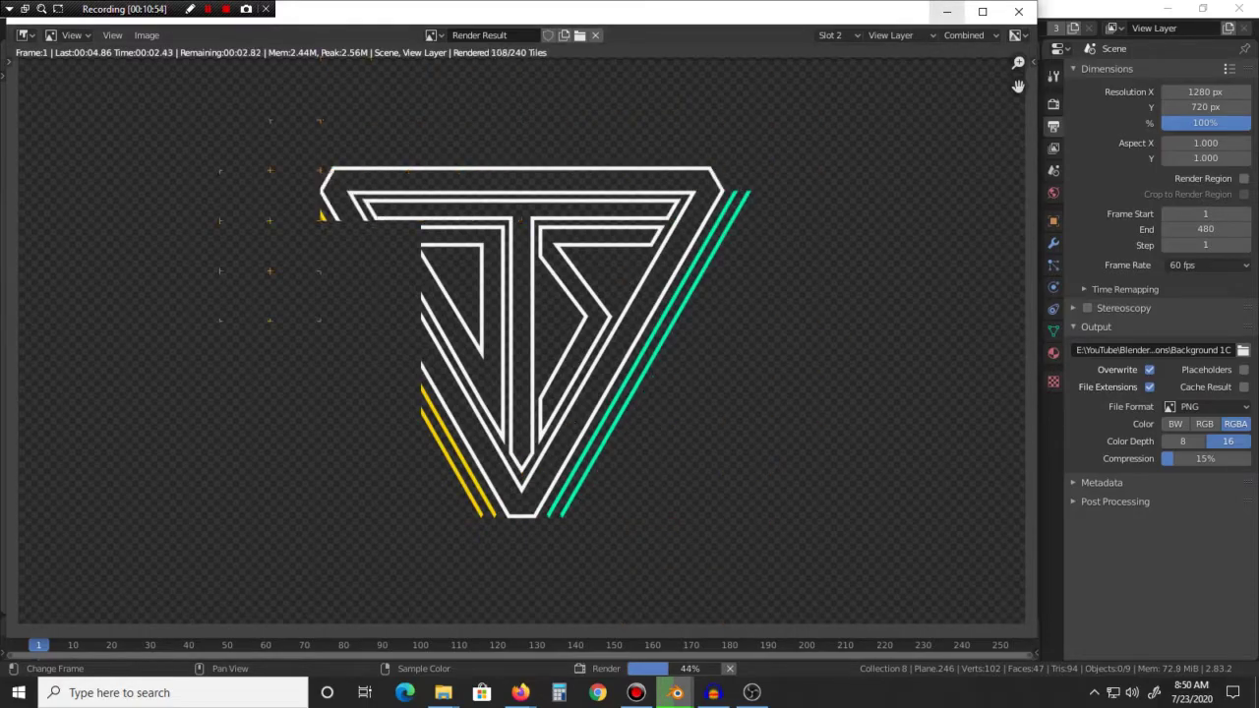
click(947, 12)
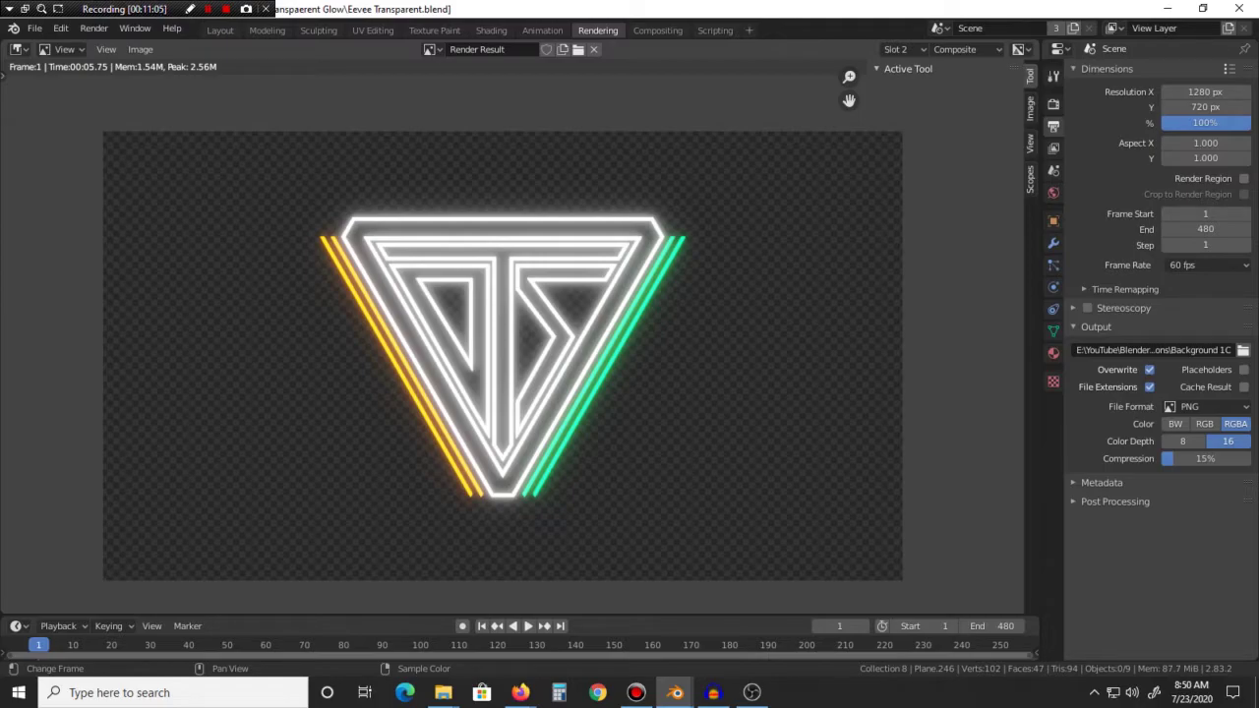
Step: Return to the compositor and examine the separate setup with the RGB Curves node between Render Layers and the Composite and Viewer nodes
click(658, 31)
scroll(432, 268, down, 8)
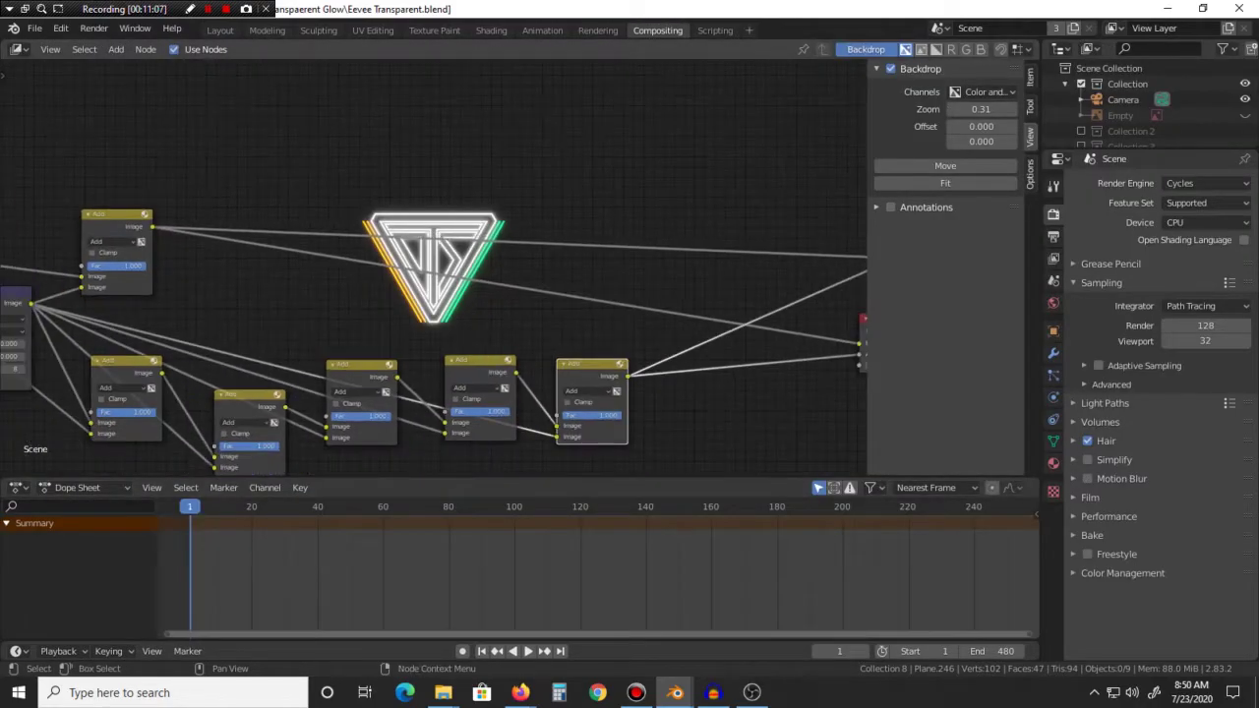
scroll(432, 267, up, 3)
middle_drag(433, 267, 513, 252)
scroll(498, 257, down, 1)
middle_drag(446, 288, 559, 503)
middle_drag(395, 128, 428, 218)
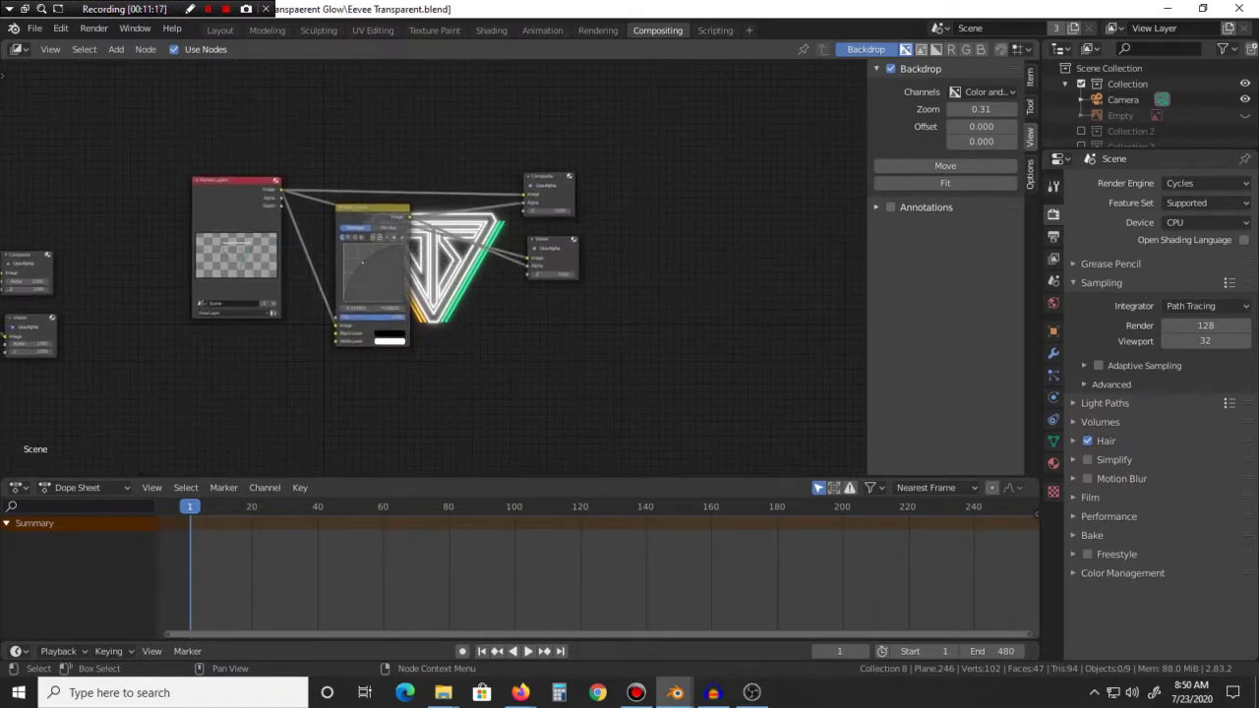
scroll(428, 218, up, 3)
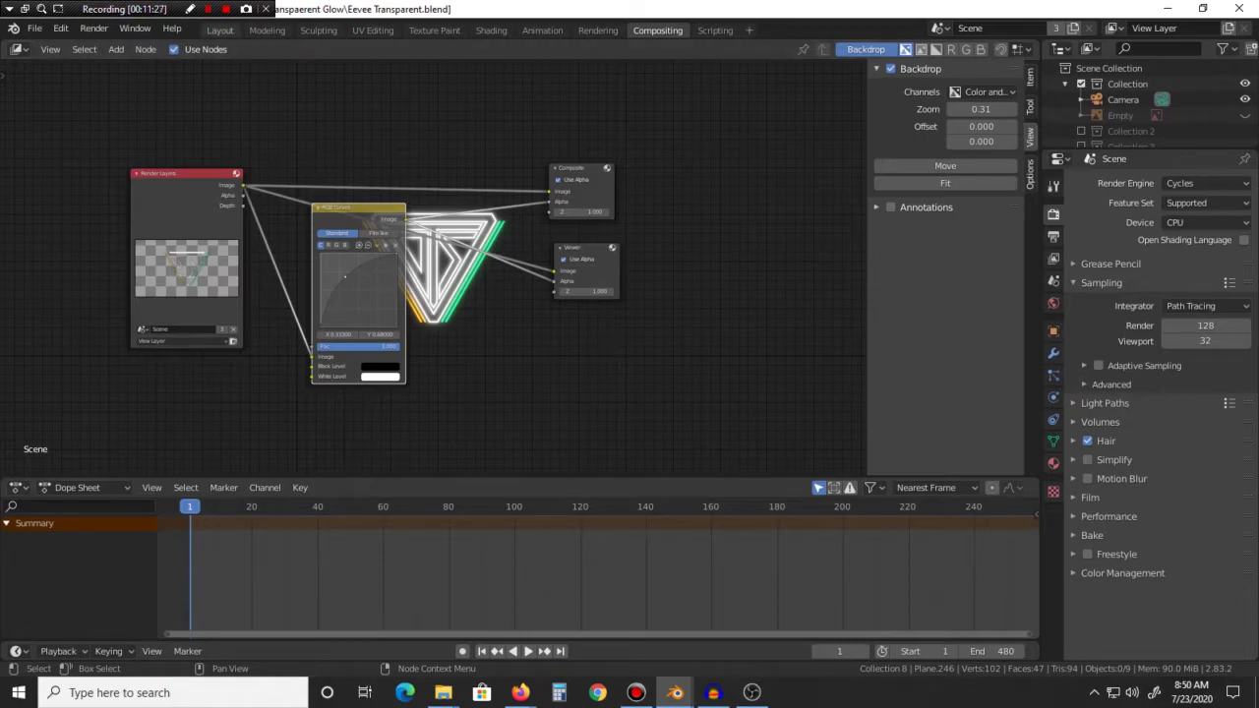
middle_drag(492, 354, 497, 366)
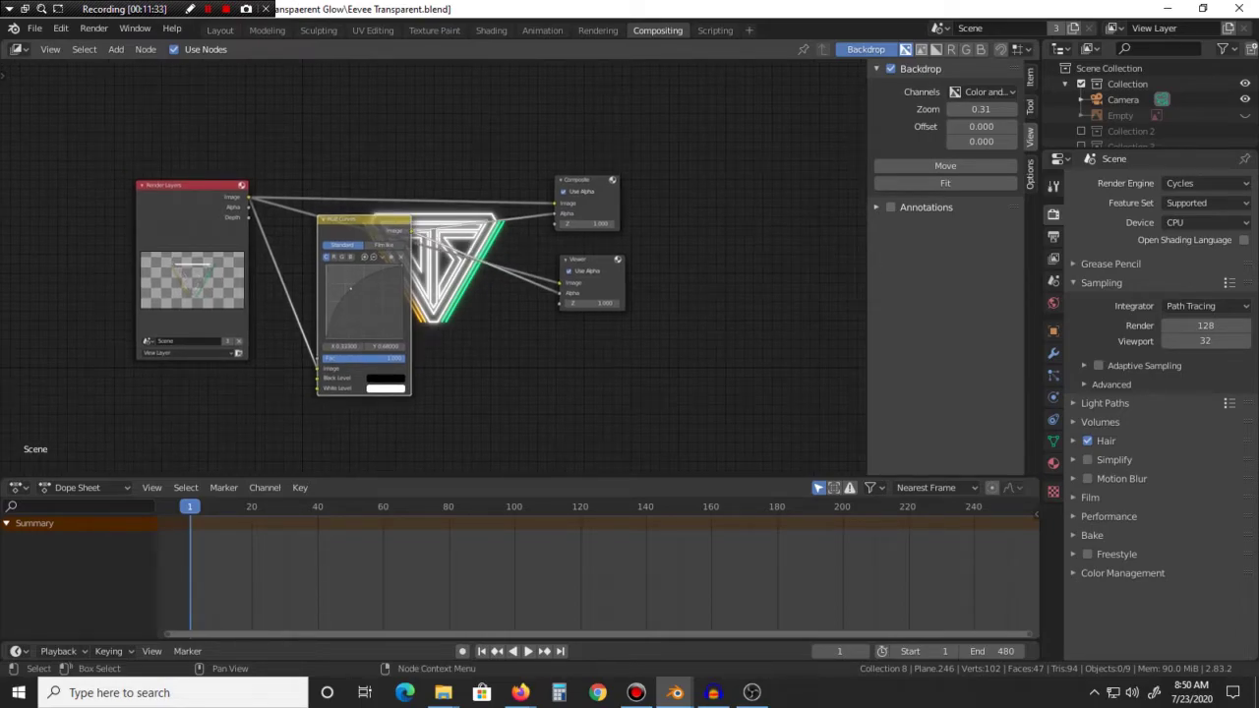
middle_drag(491, 354, 489, 363)
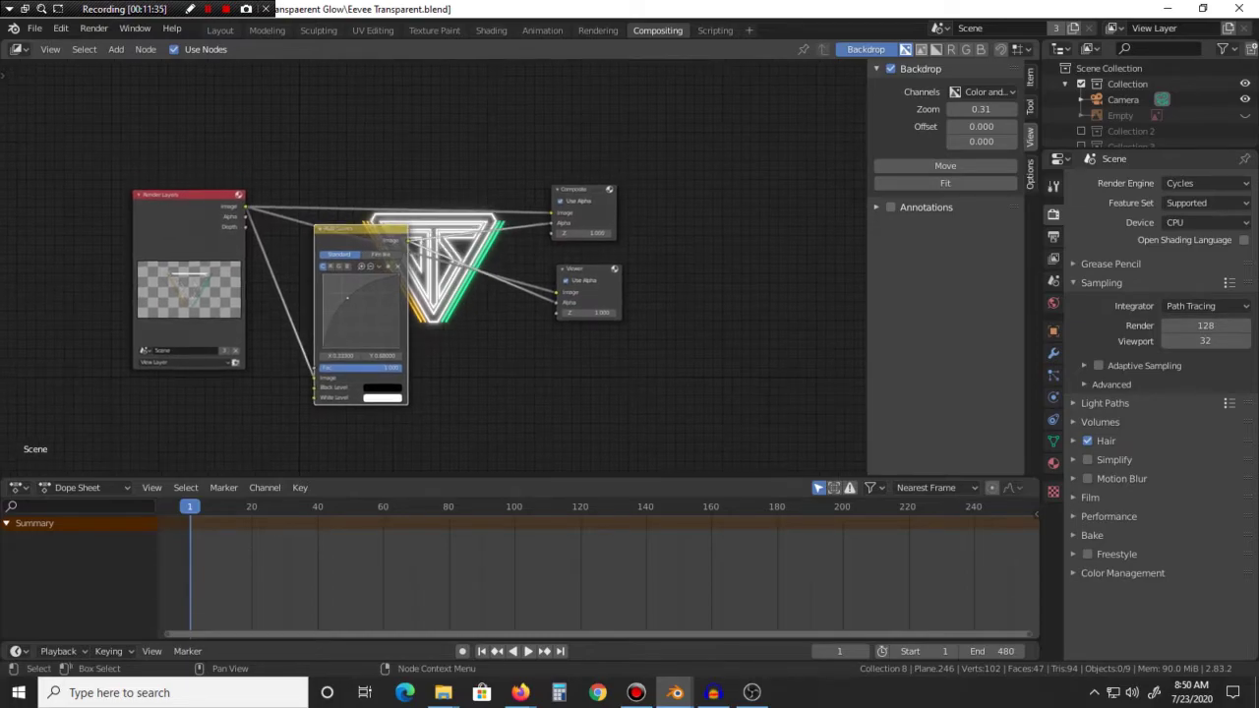
Step: Switch to OBS Studio to check the glowing logos over the stream background, and return to the main Blender window
click(1167, 8)
click(751, 693)
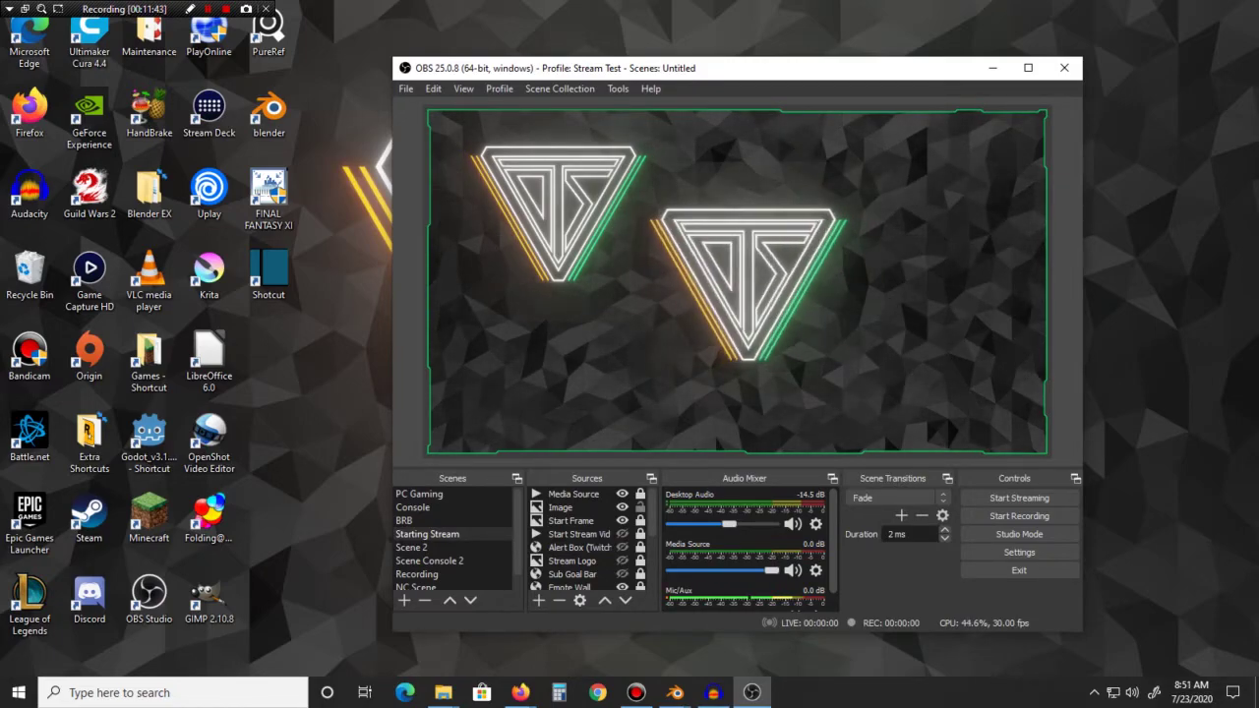
mouse_move(674, 692)
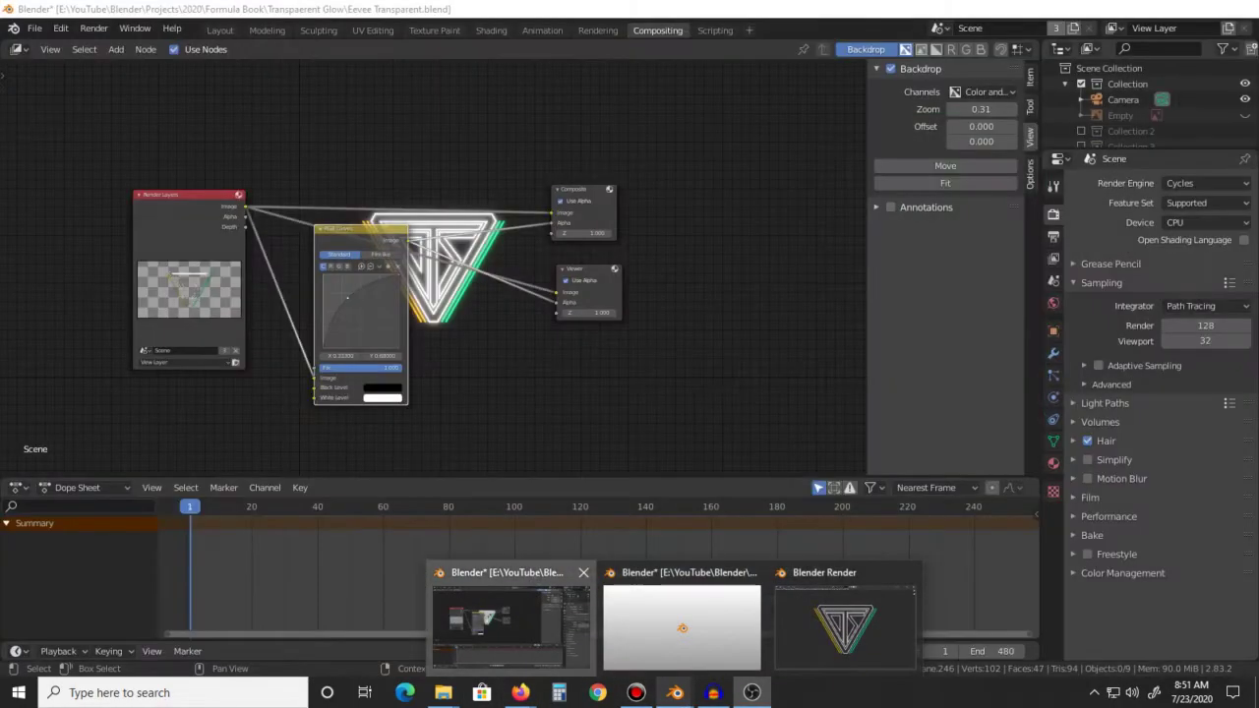
click(510, 627)
Step: Switch to the Layout workspace and set the render engine to Eevee
click(220, 31)
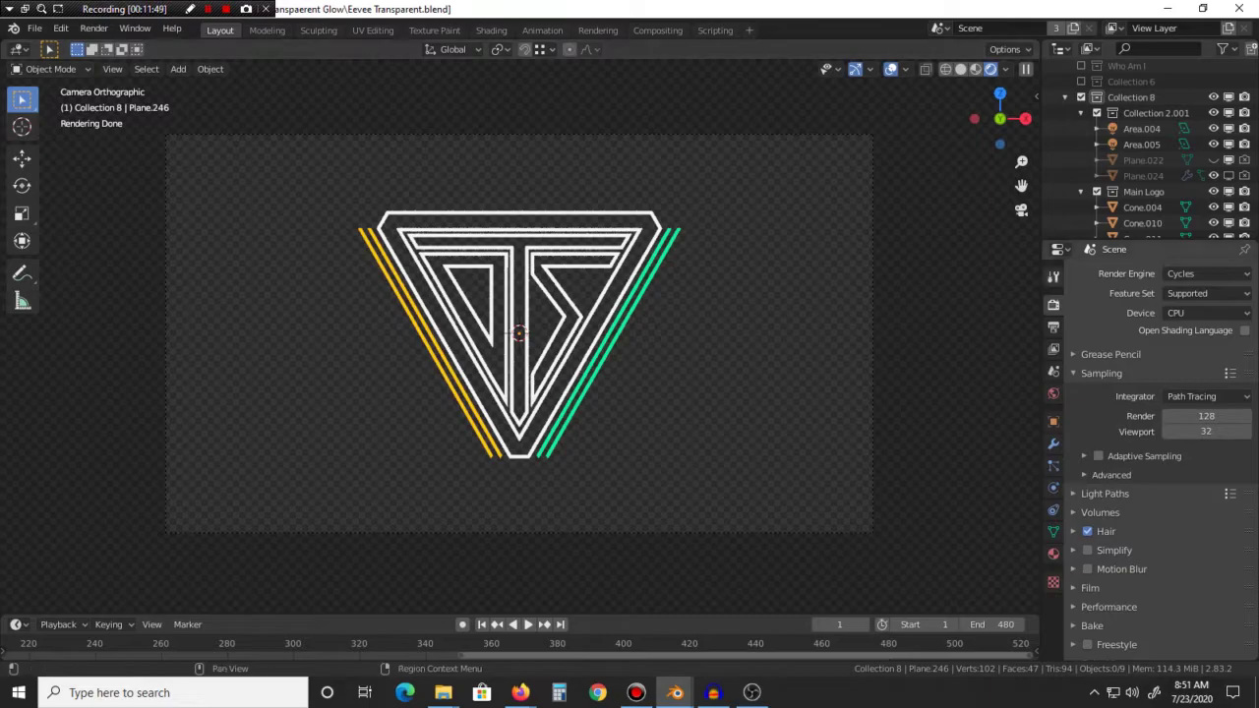
click(1207, 273)
click(1195, 292)
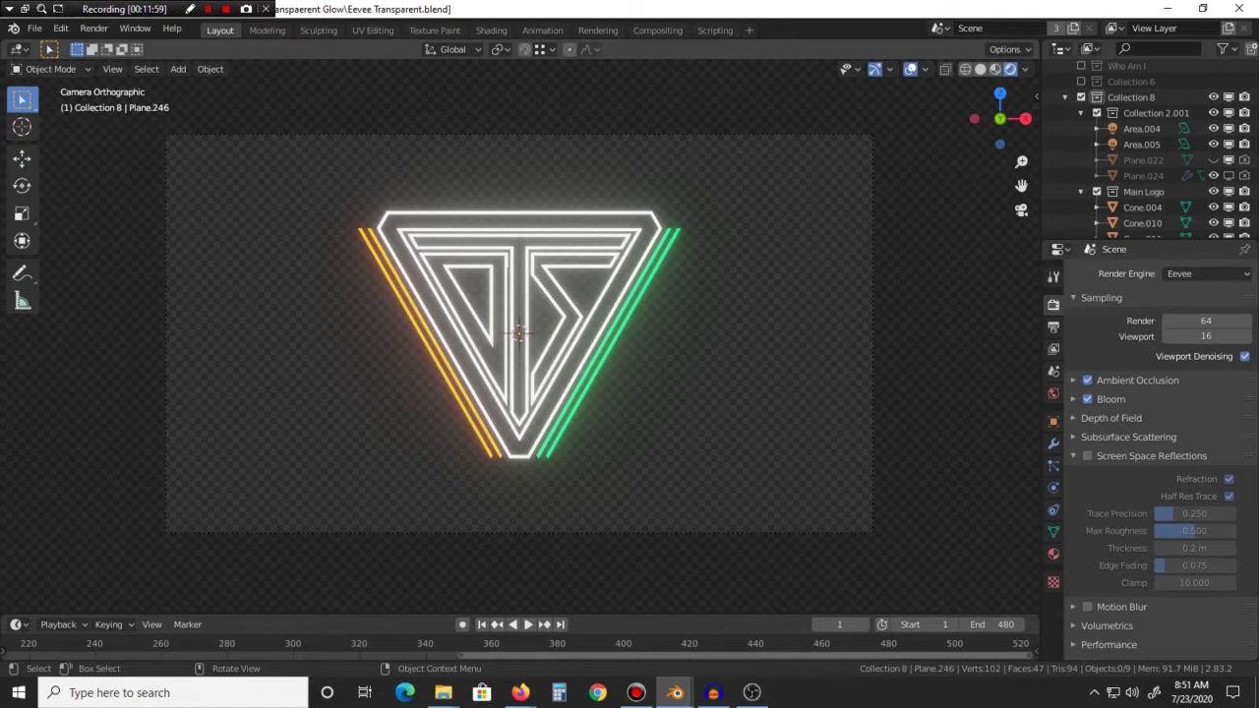
Step: Show the scene's output properties and review the available file formats
click(1053, 327)
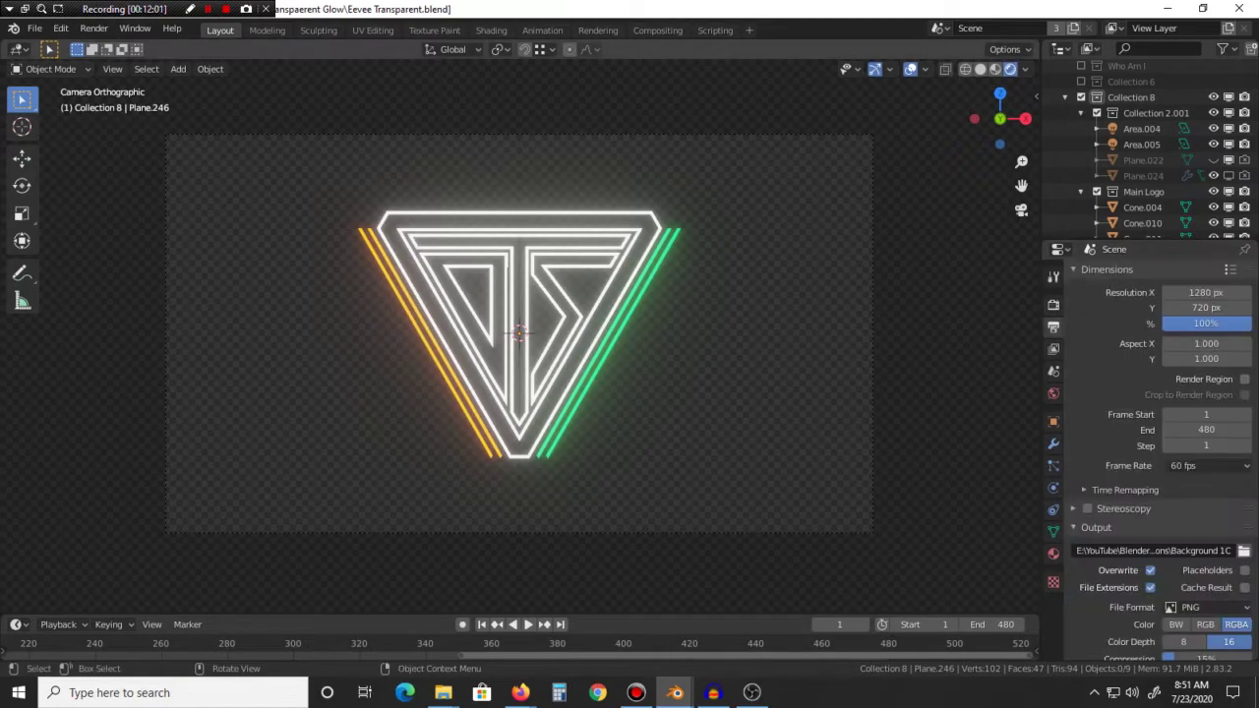
scroll(1150, 460, down, 2)
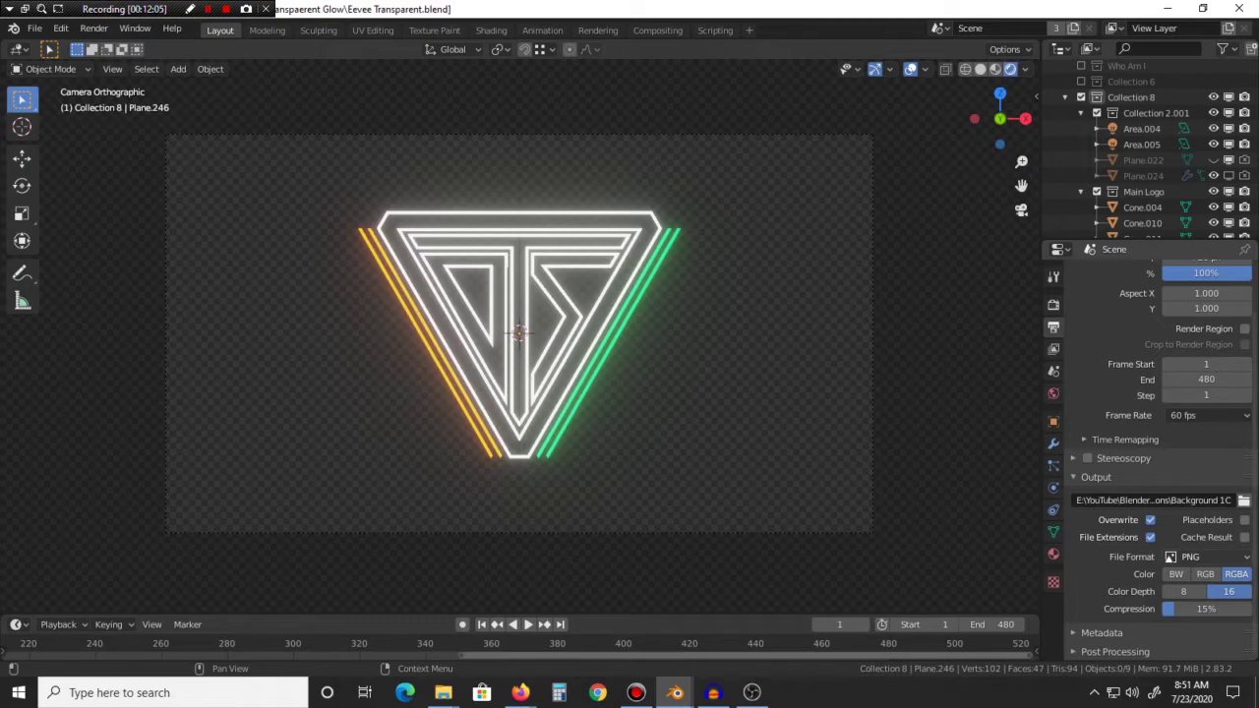
click(1208, 556)
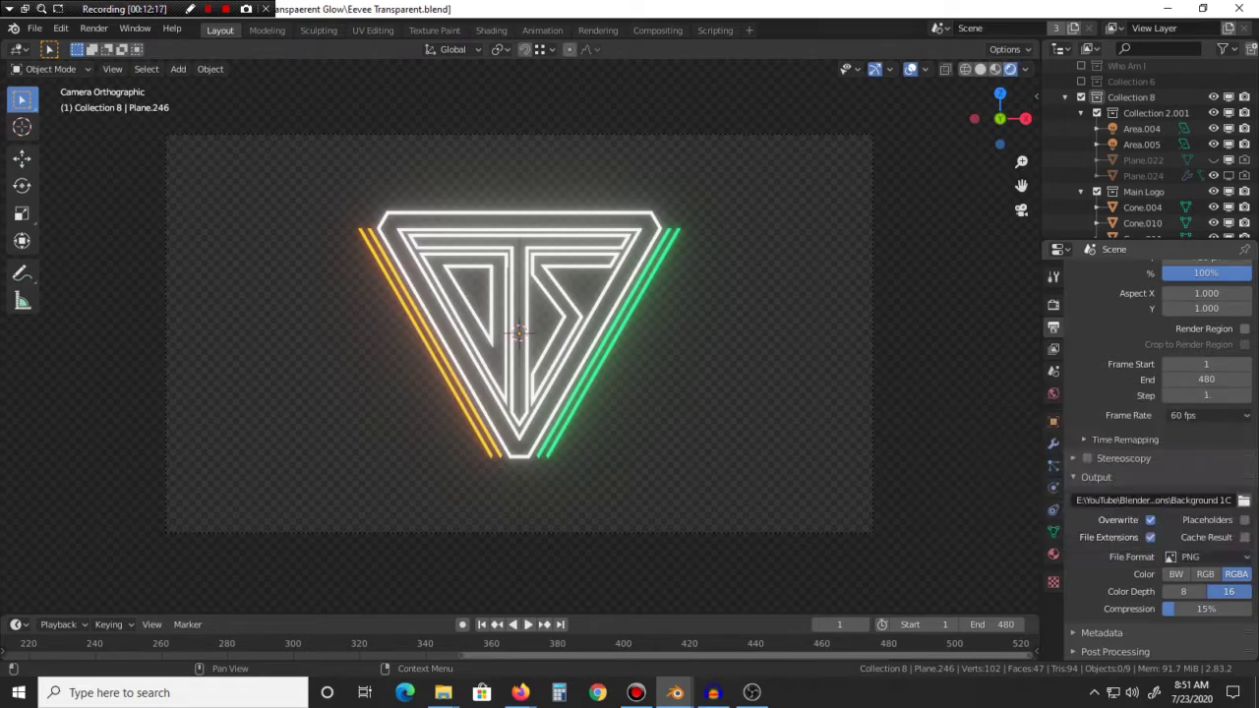
click(1206, 557)
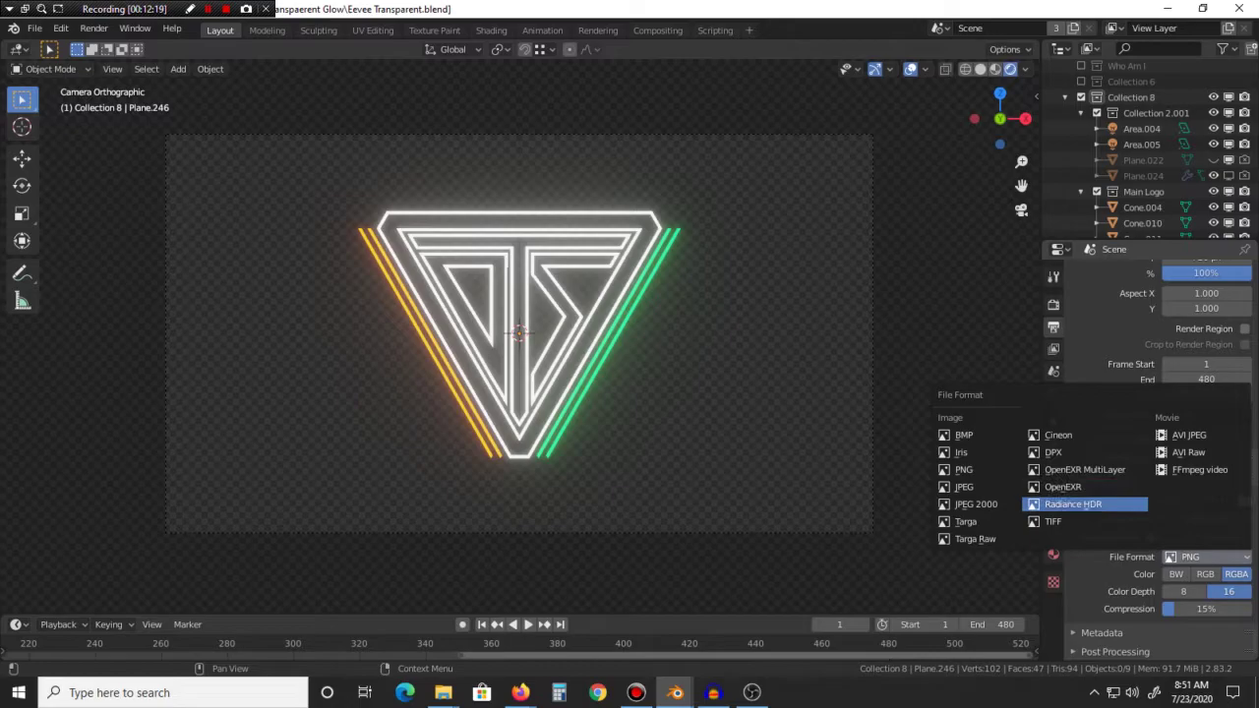
Step: Switch to OBS Studio and check the properties of the Media Source and the Image source that uses TEST.exr
click(1166, 8)
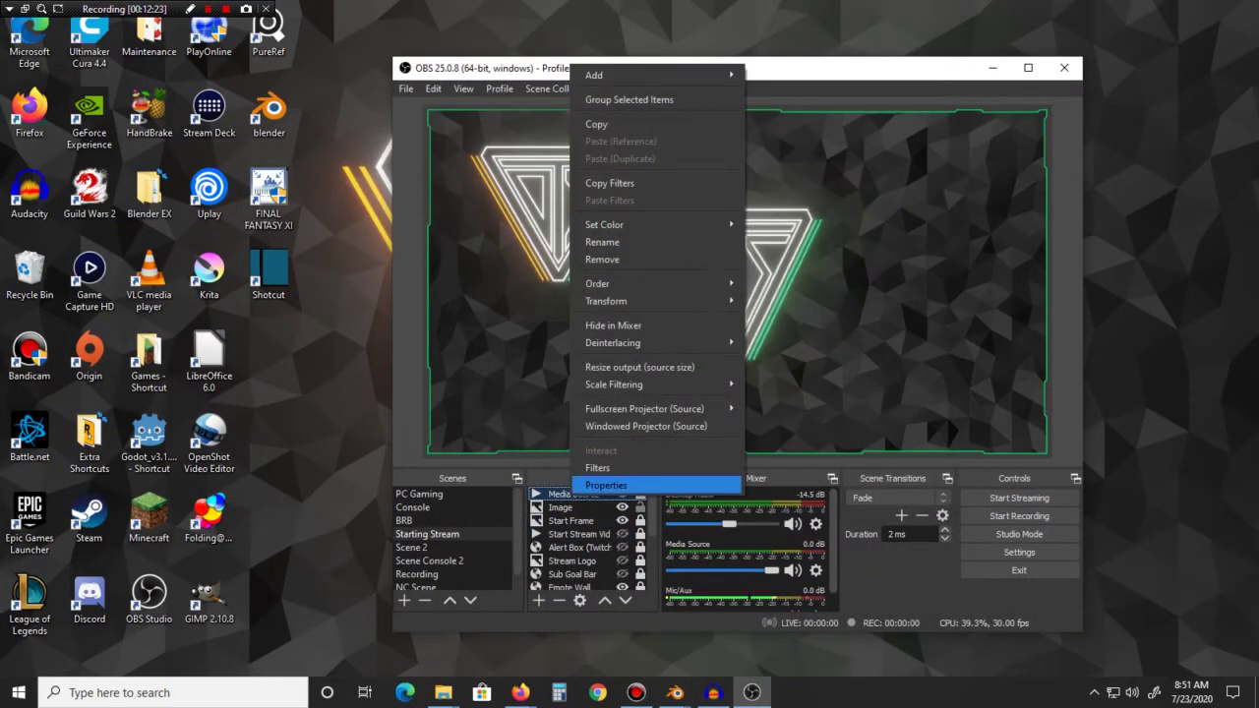
click(585, 481)
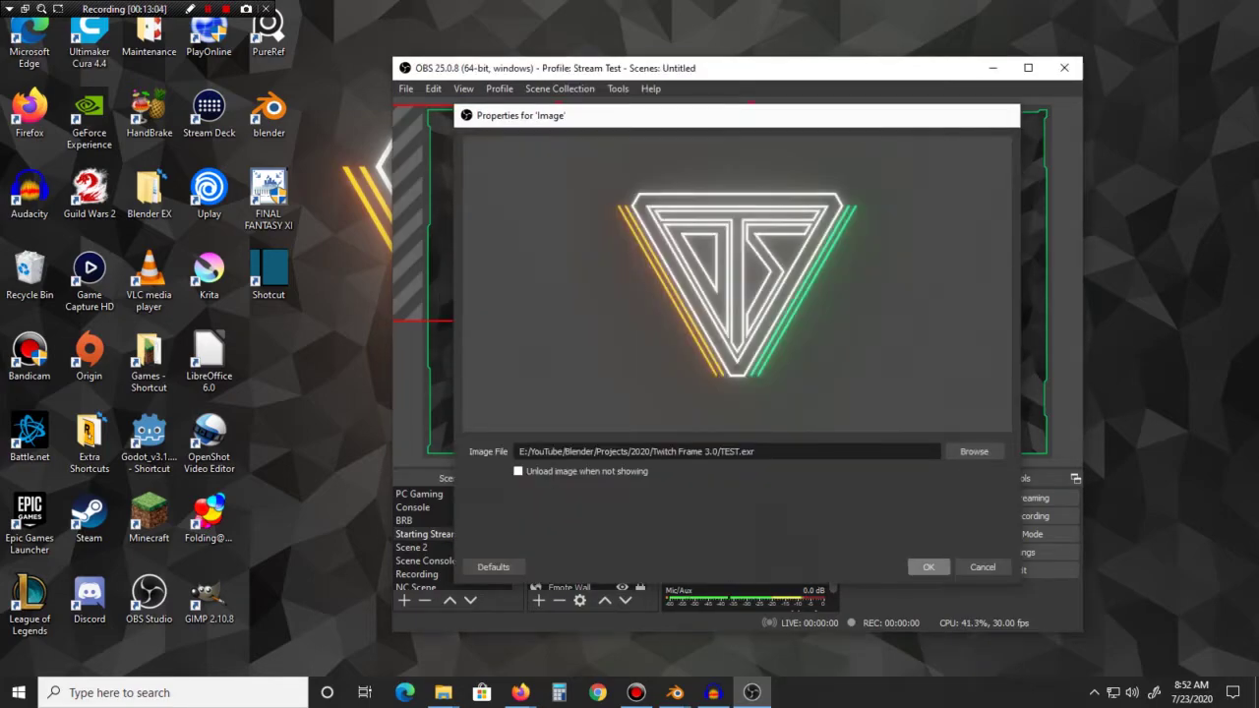
click(928, 567)
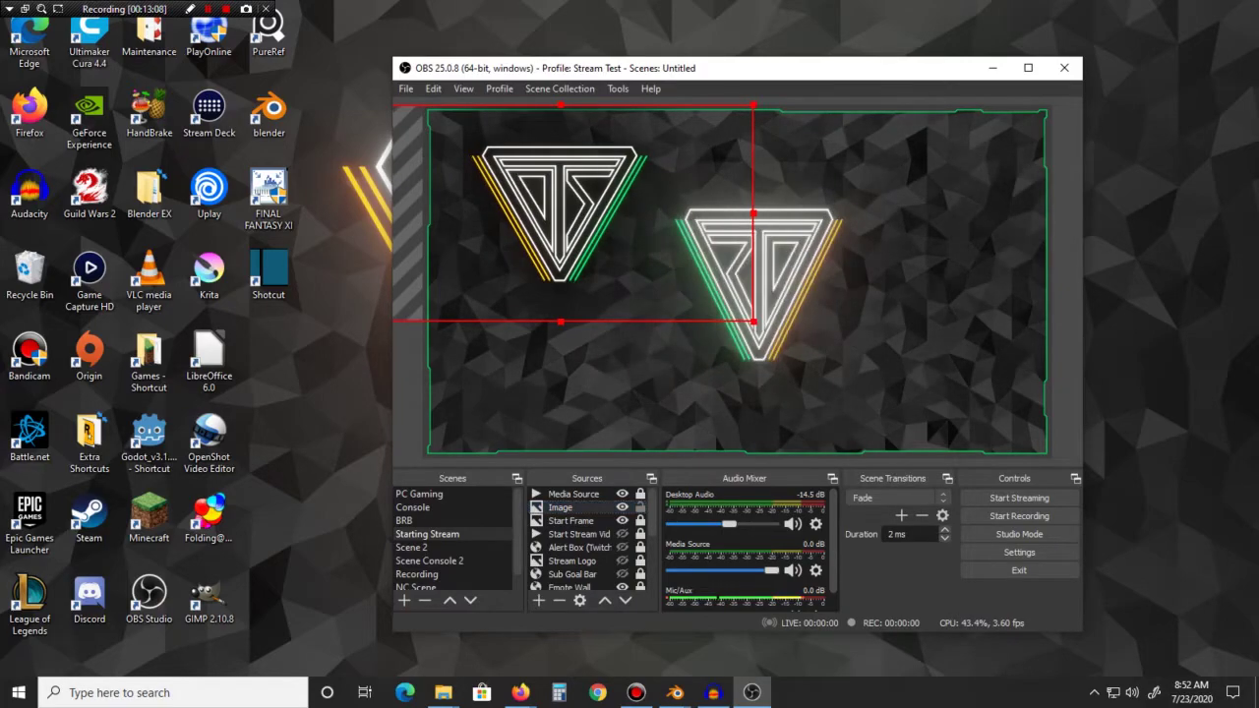
Step: Move the still logo image slightly to the right in the OBS preview and scale it down a little
mouse_move(560, 213)
mouse_down()
mouse_move(557, 243)
mouse_move(558, 213)
mouse_move(569, 213)
mouse_up()
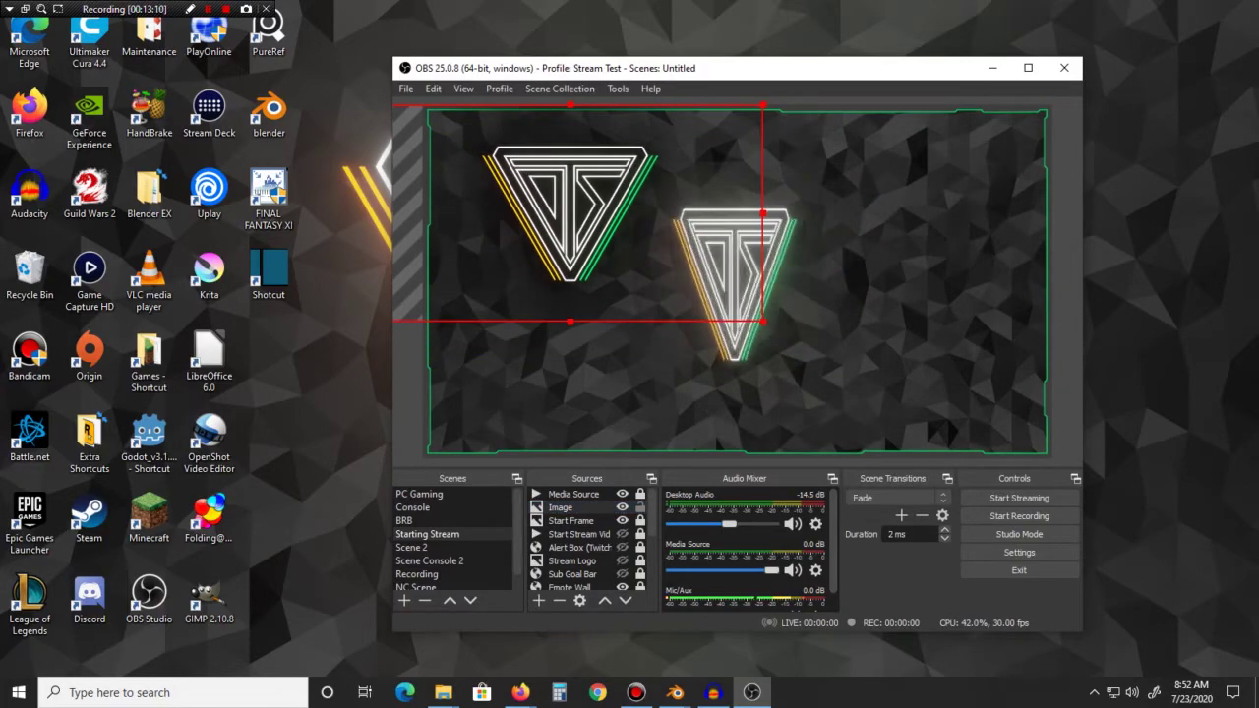
mouse_move(762, 321)
mouse_down()
mouse_move(905, 400)
mouse_move(741, 309)
mouse_up()
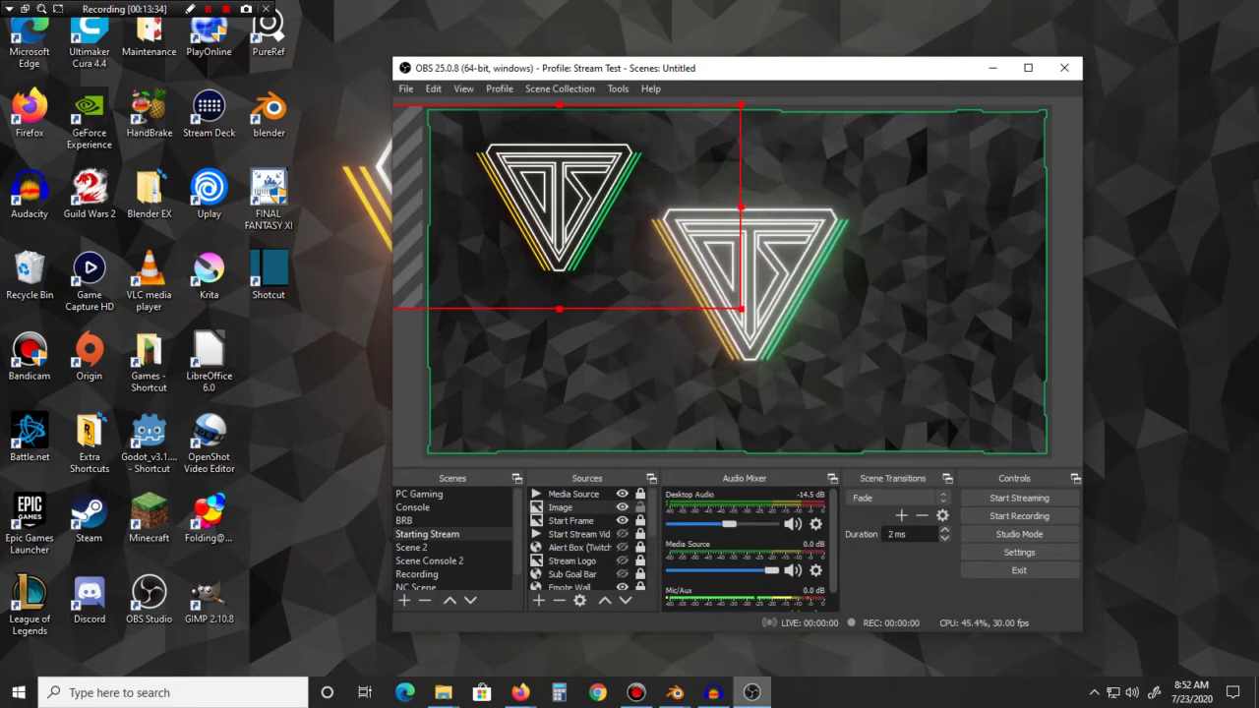
click(865, 394)
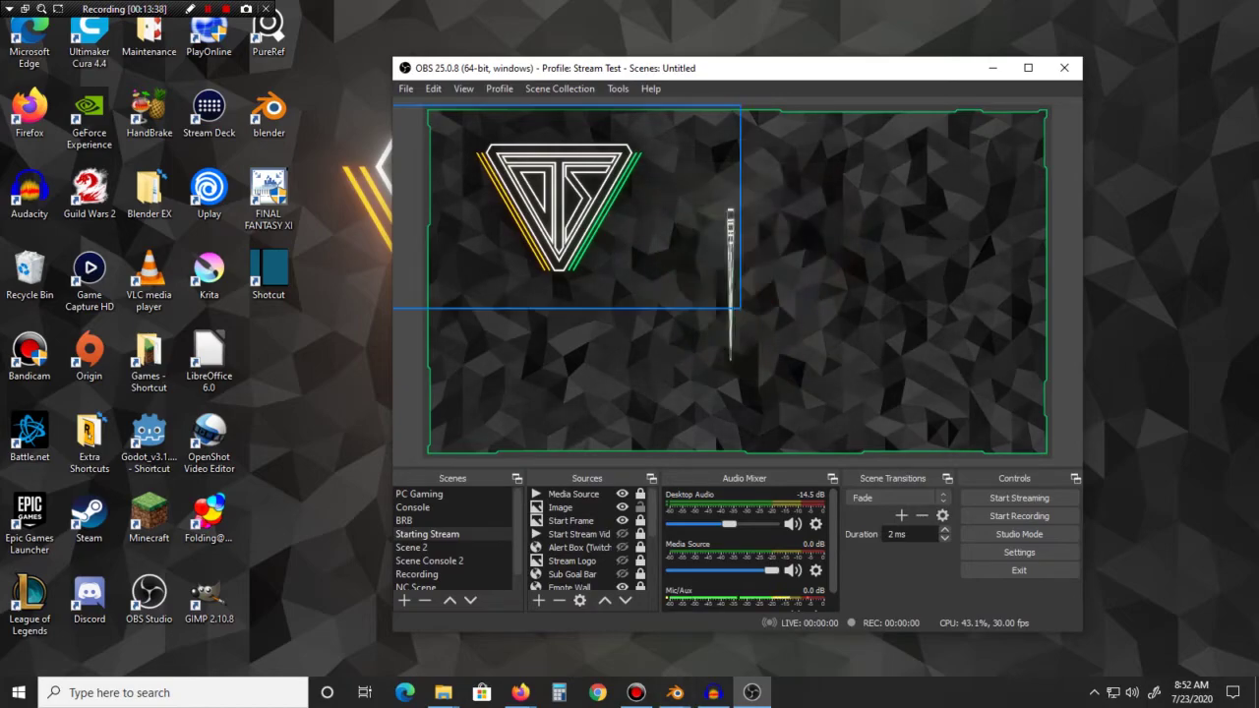
click(559, 209)
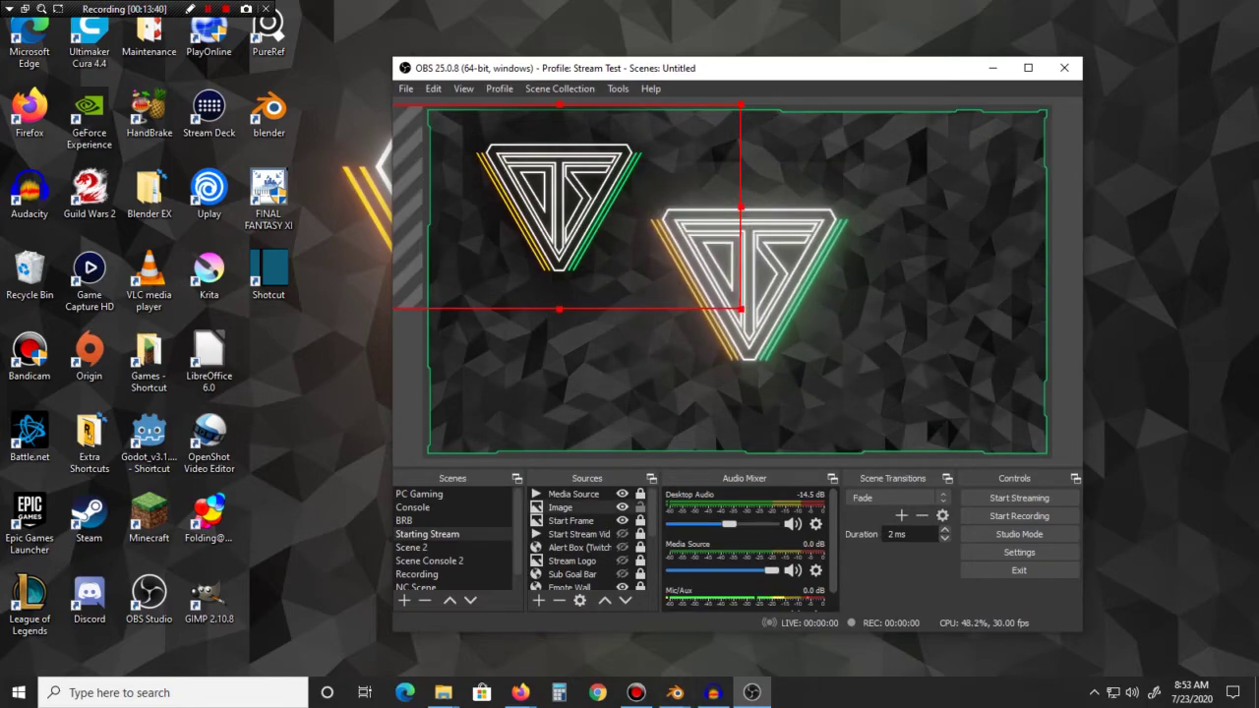
Step: Return to Blender and set the output file format to FFmpeg video
click(674, 692)
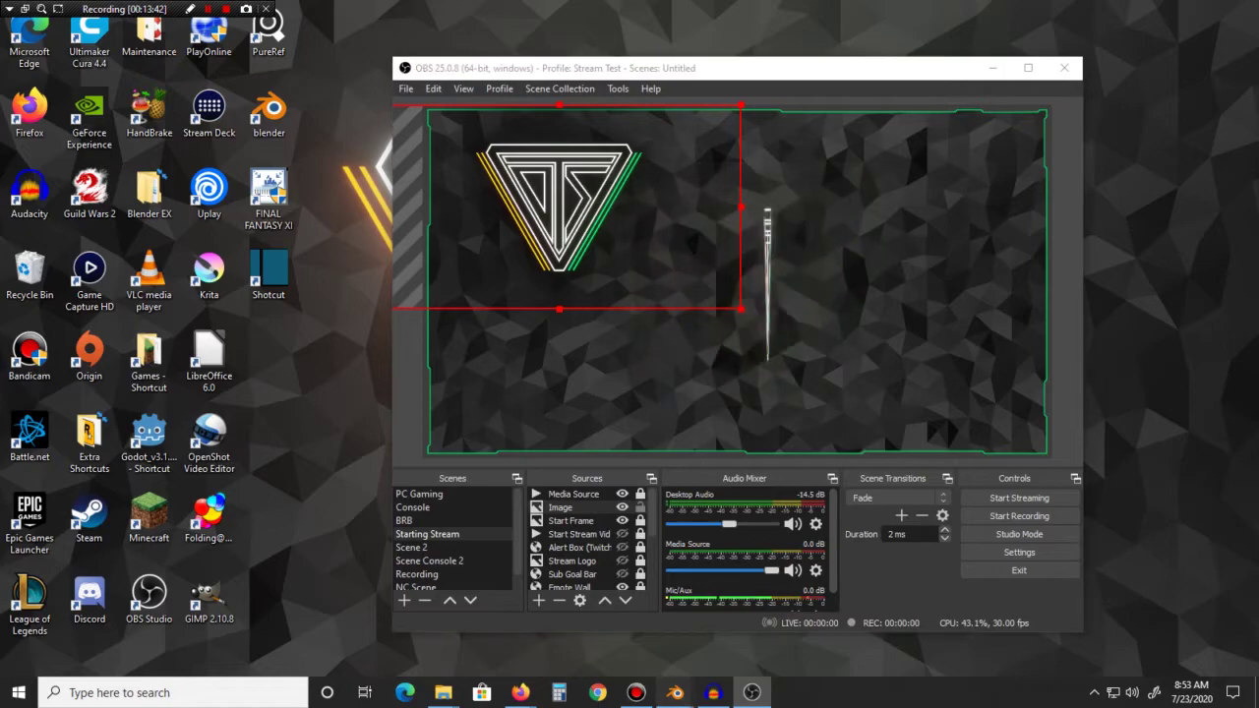
click(681, 624)
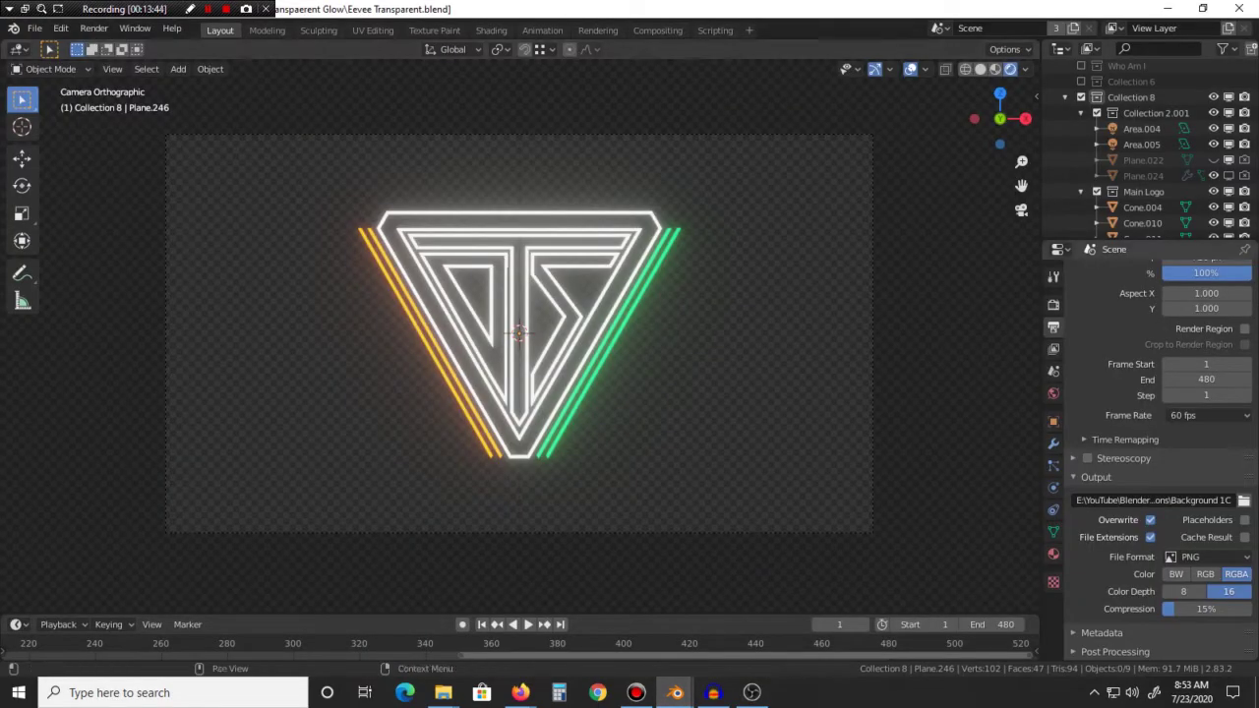
click(1207, 557)
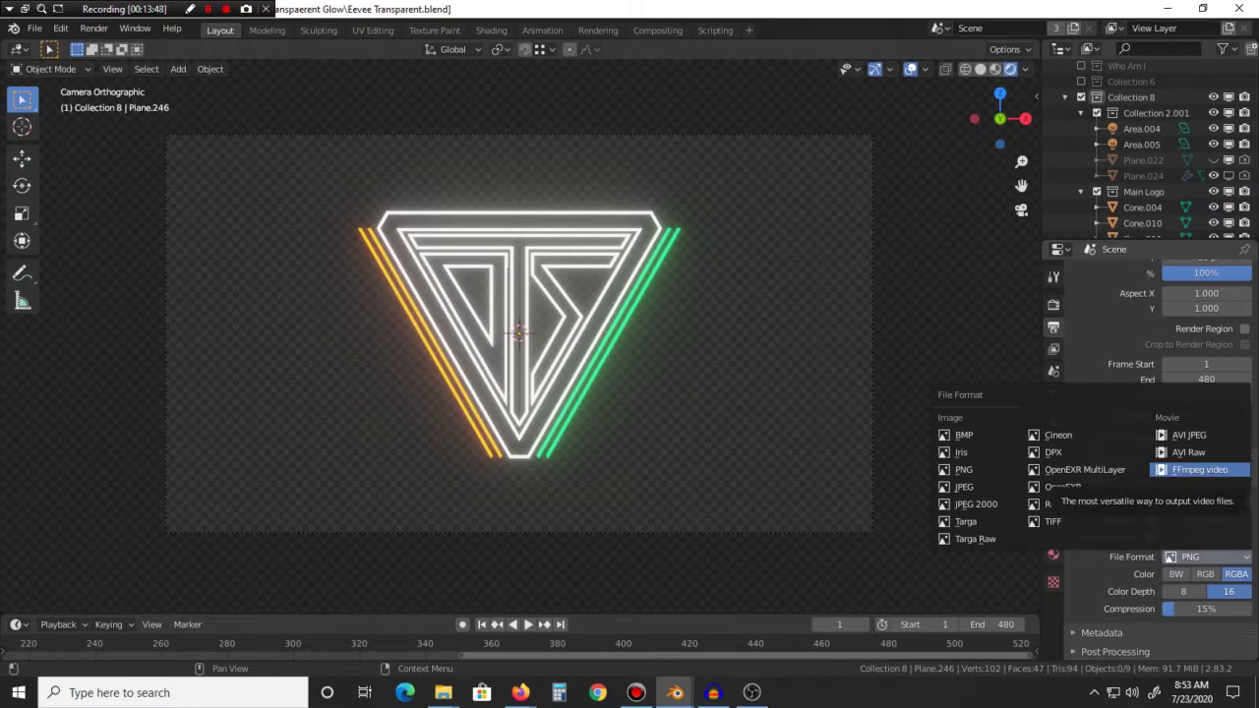
click(1195, 470)
scroll(1180, 521, down, 4)
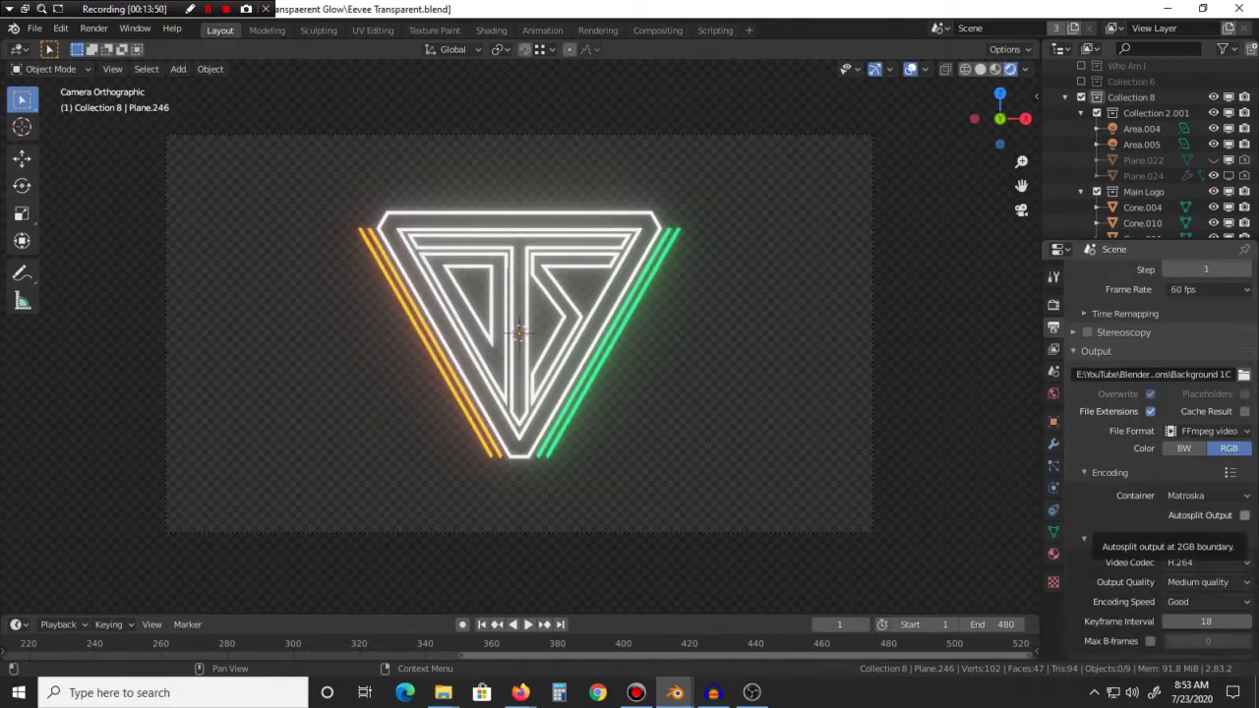
Step: Review the container formats available for the FFmpeg video output, leaving the selection as it is
click(1195, 495)
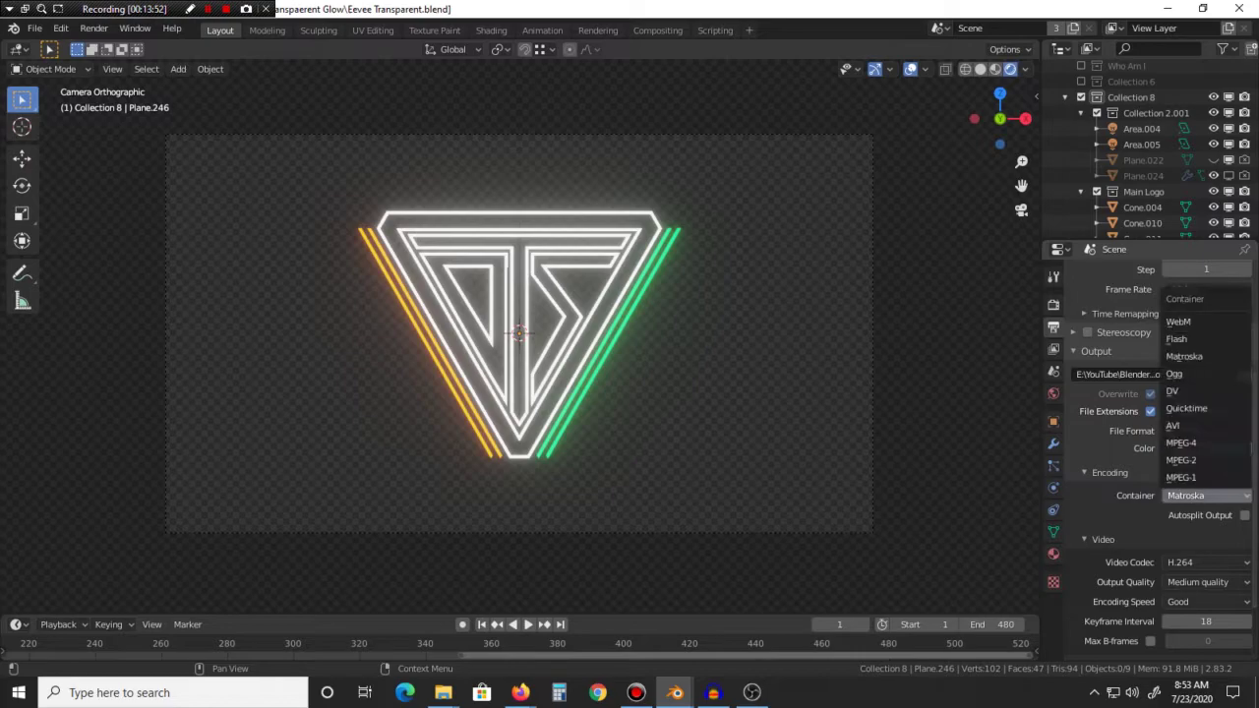
key(Escape)
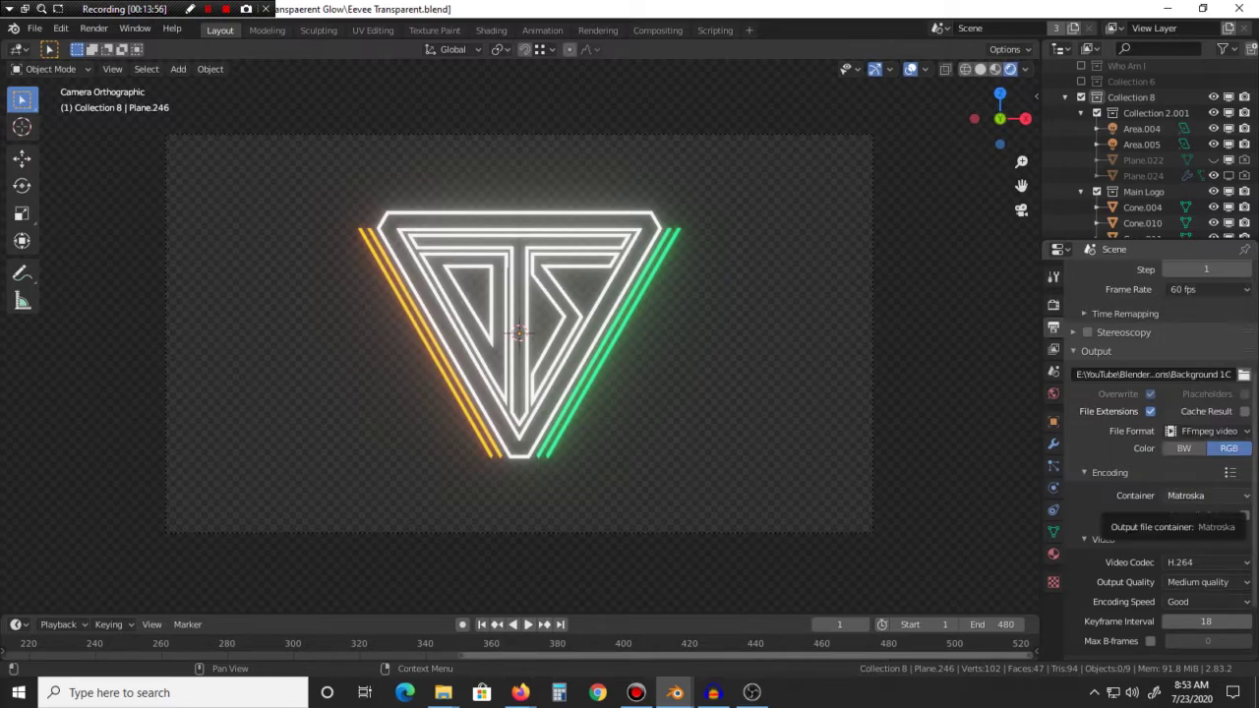
click(1195, 495)
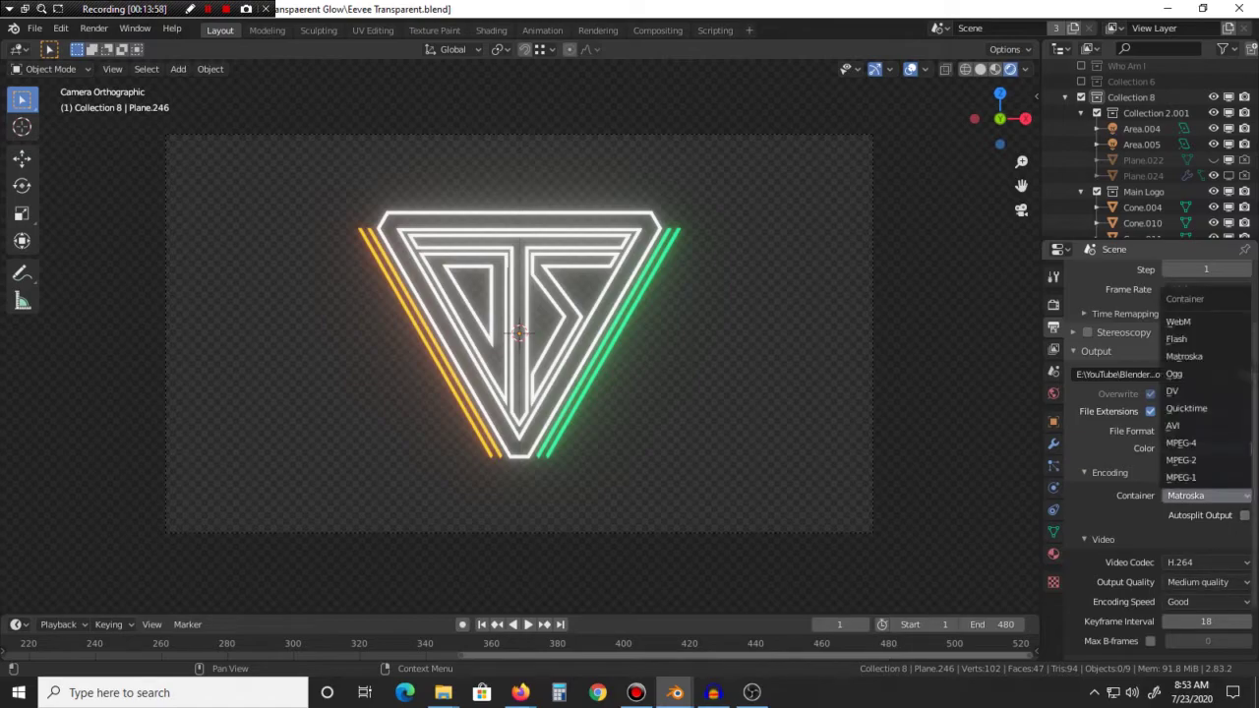
key(Escape)
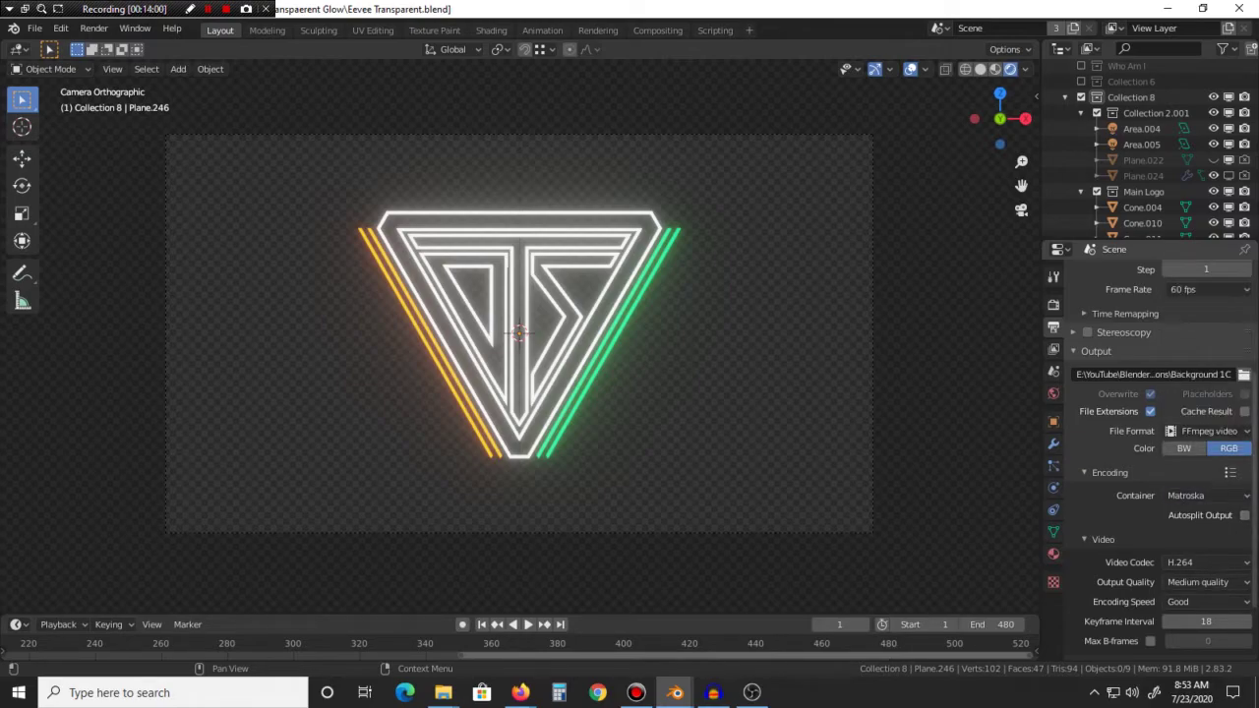
click(1195, 495)
key(Escape)
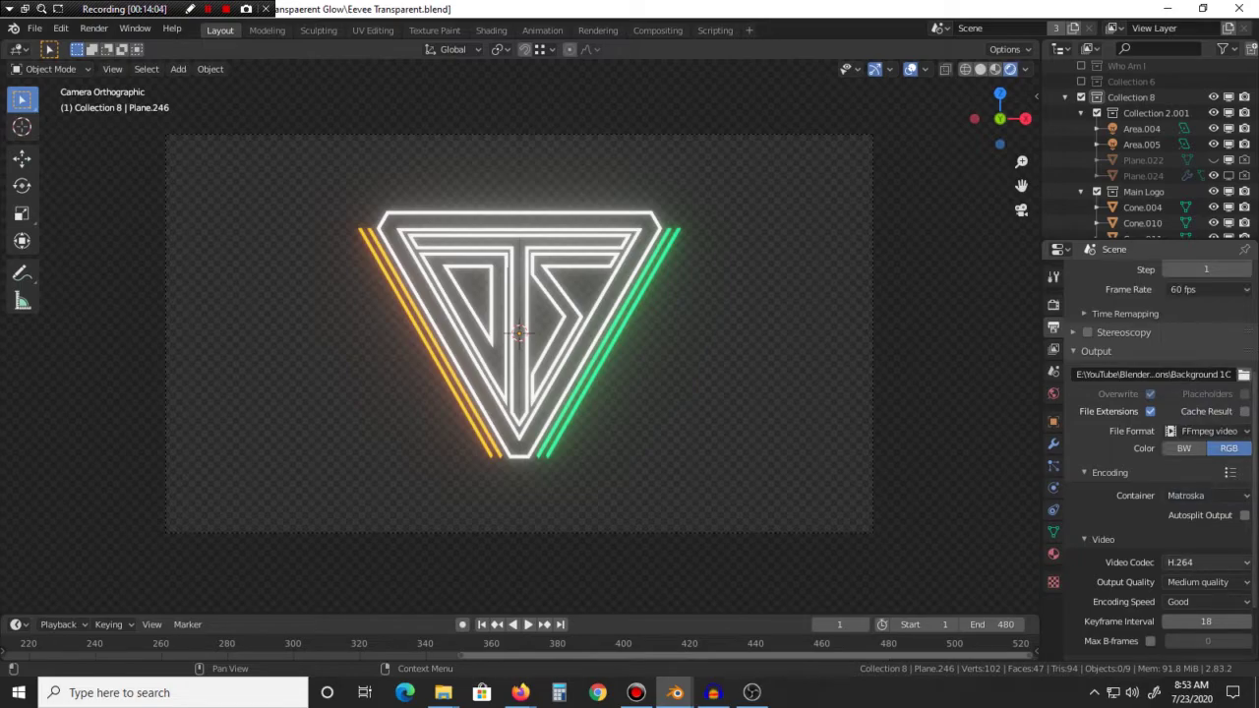
Step: Configure the FFmpeg video output with the WebM container, the WEBM / VP9 video codec and RGBA color
click(1195, 494)
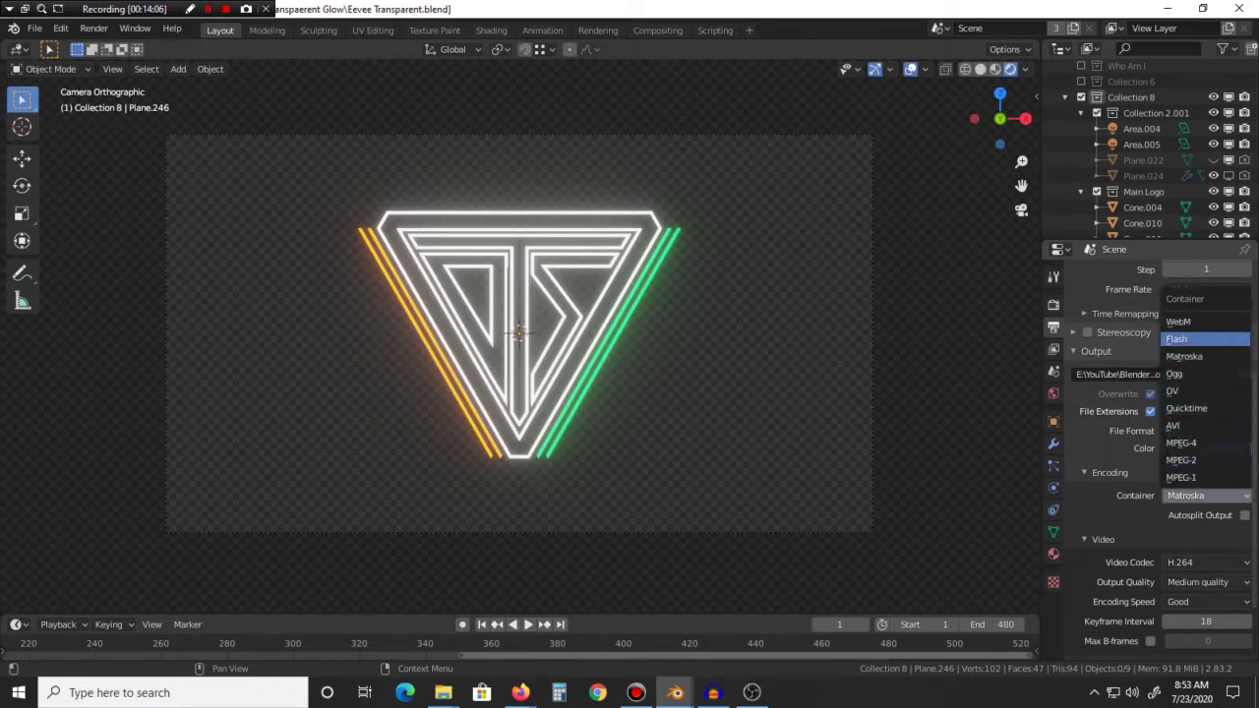
click(1190, 322)
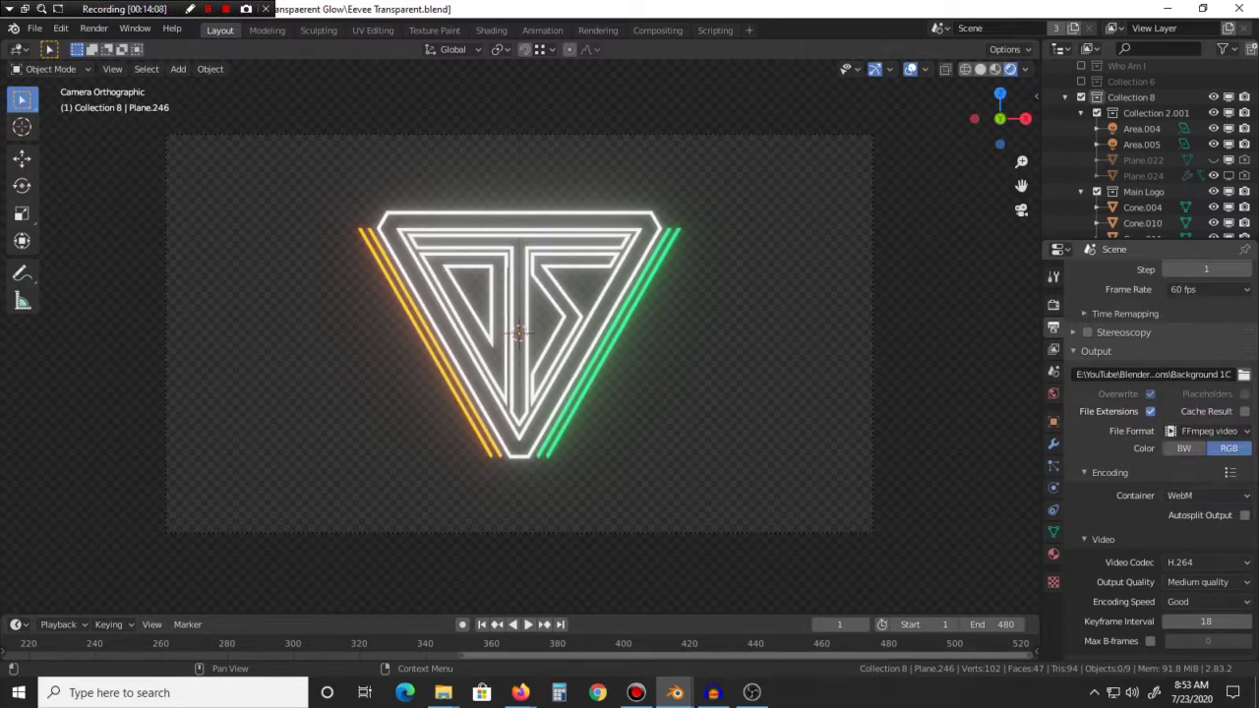
click(1208, 562)
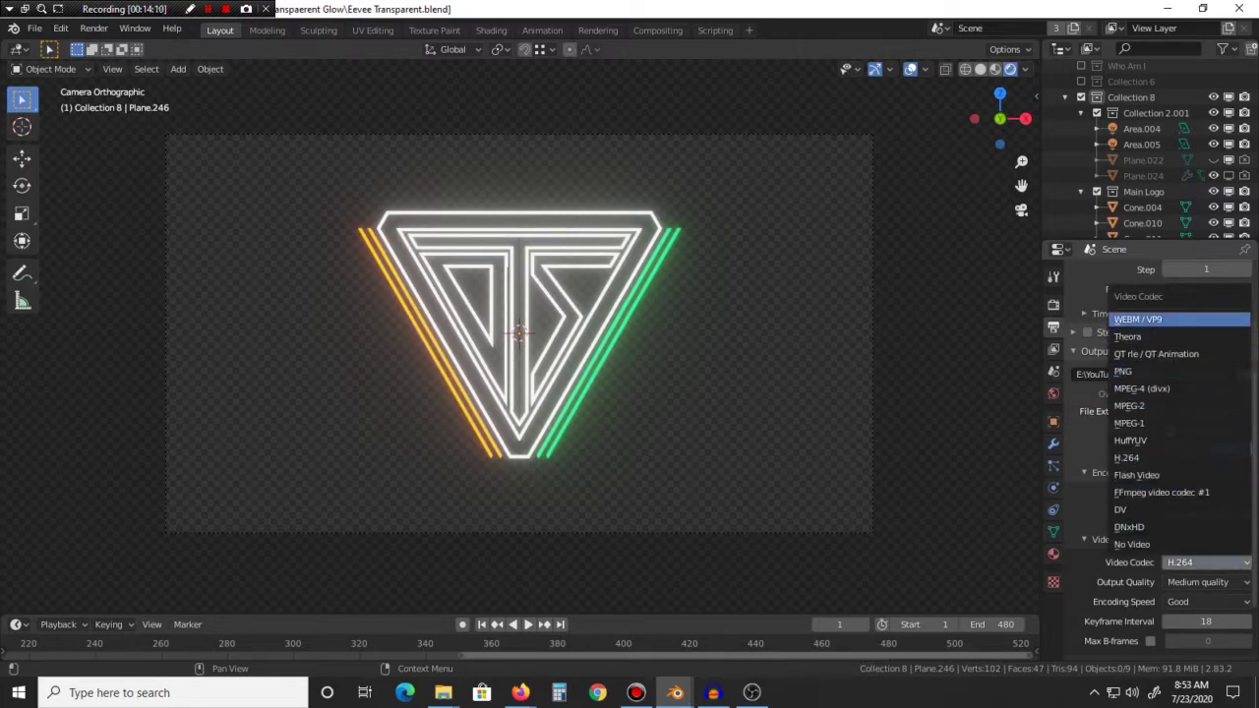
click(1180, 320)
scroll(1209, 413, down, 2)
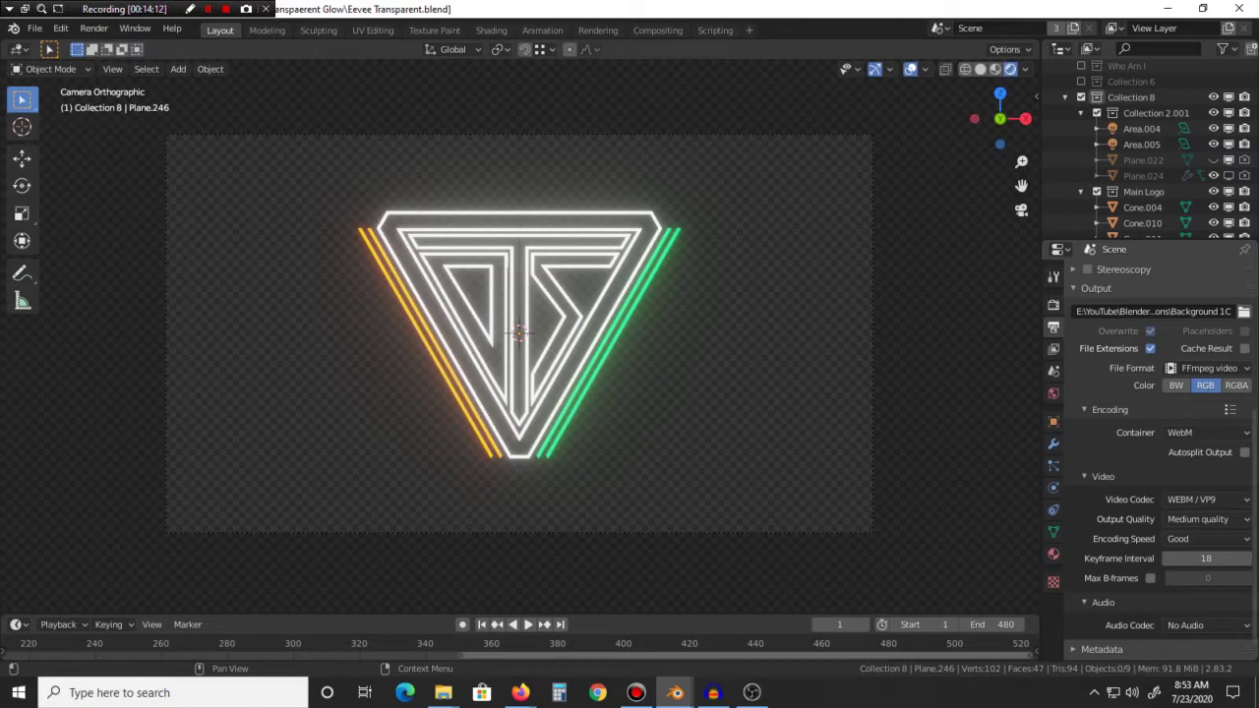
click(1236, 385)
Step: Try Opus as the audio codec for the video output and revert the setting to No Audio
scroll(1160, 461, down, 1)
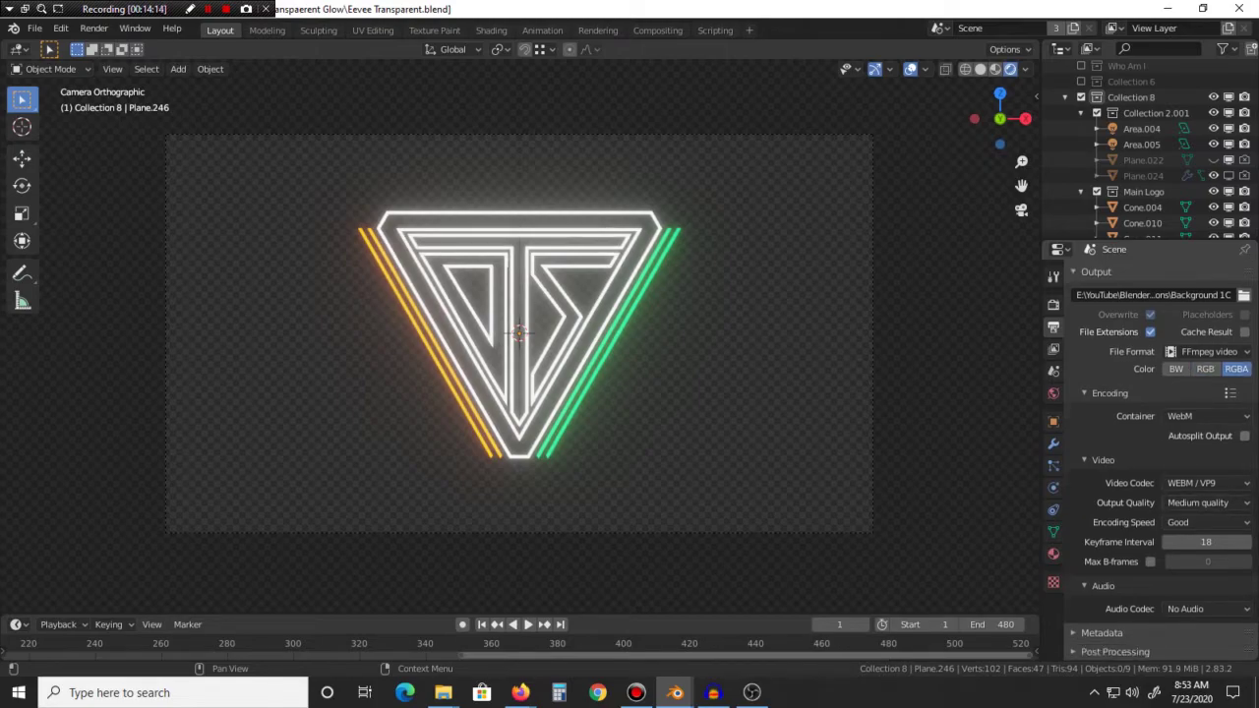
click(1206, 609)
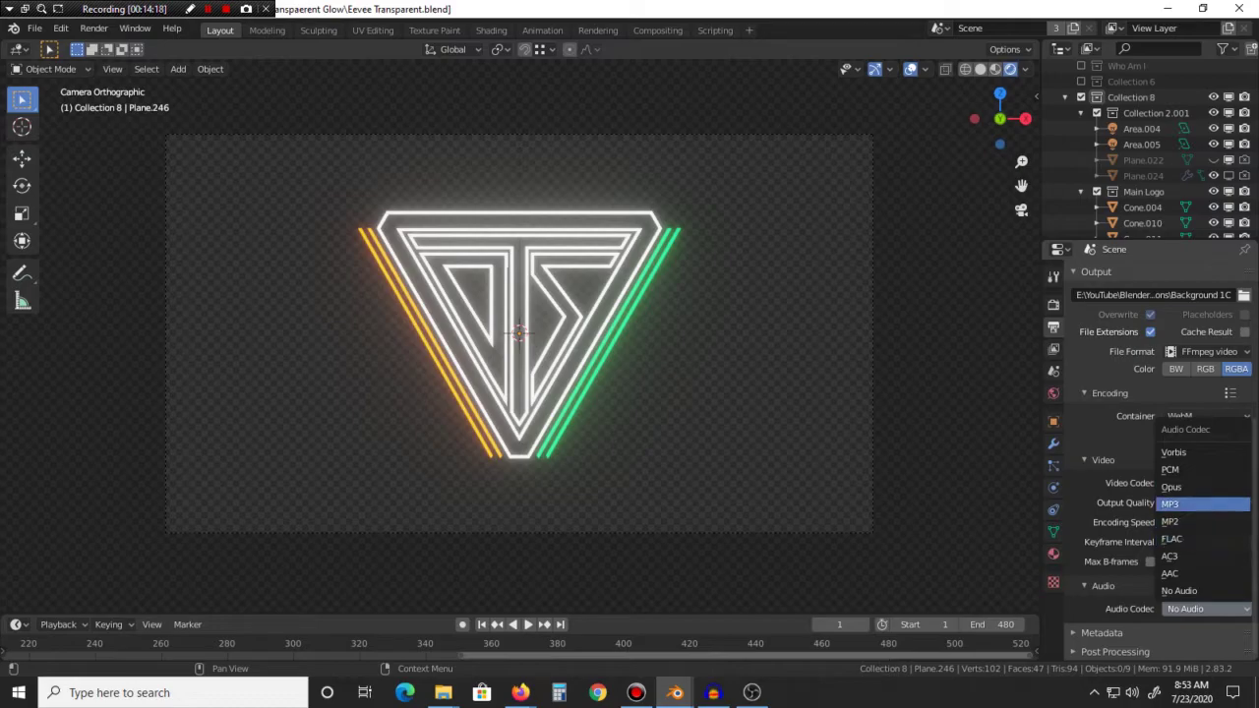
click(1175, 487)
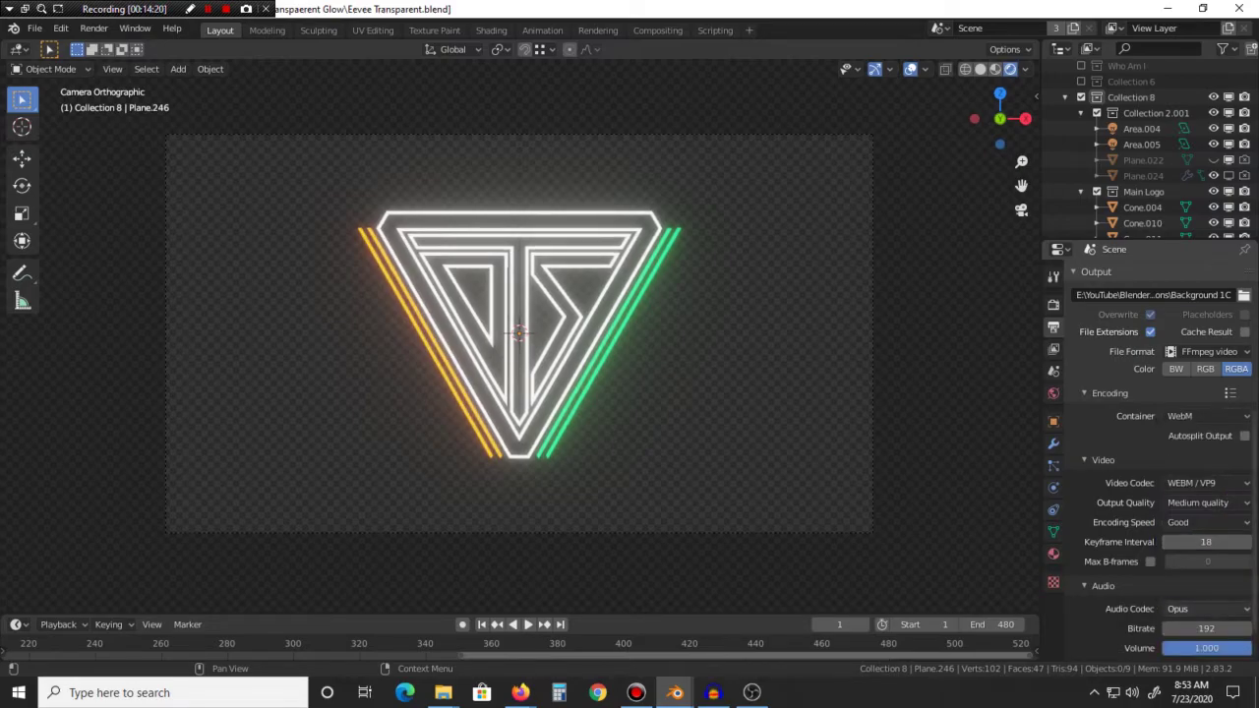
click(1207, 609)
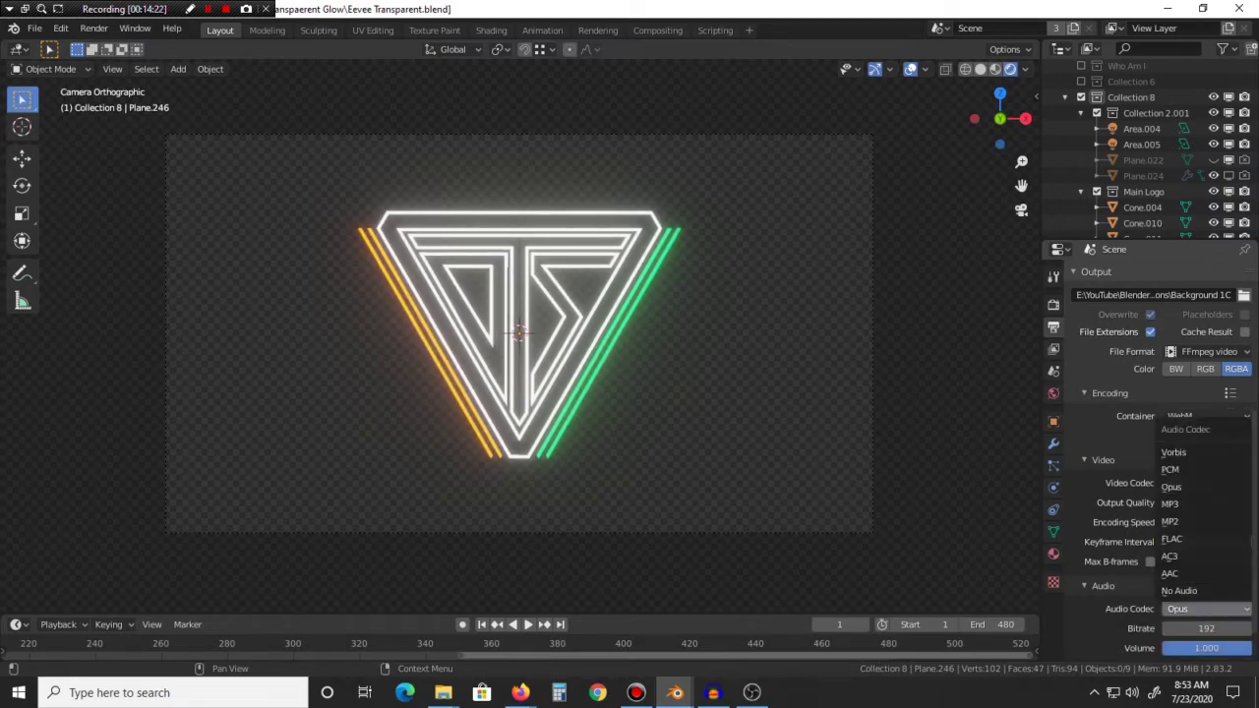
click(1179, 590)
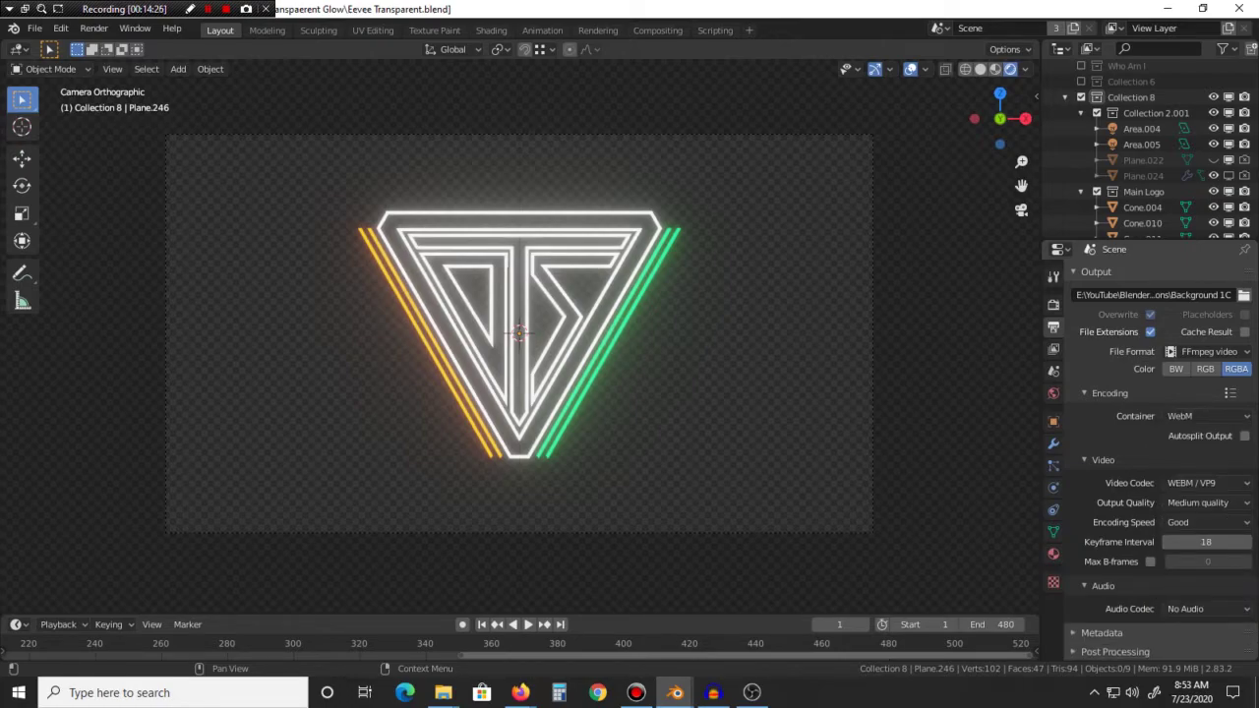
Step: Review the available container and video codec options of the FFmpeg output, keeping the WebM and WEBM / VP9 choices
click(1207, 416)
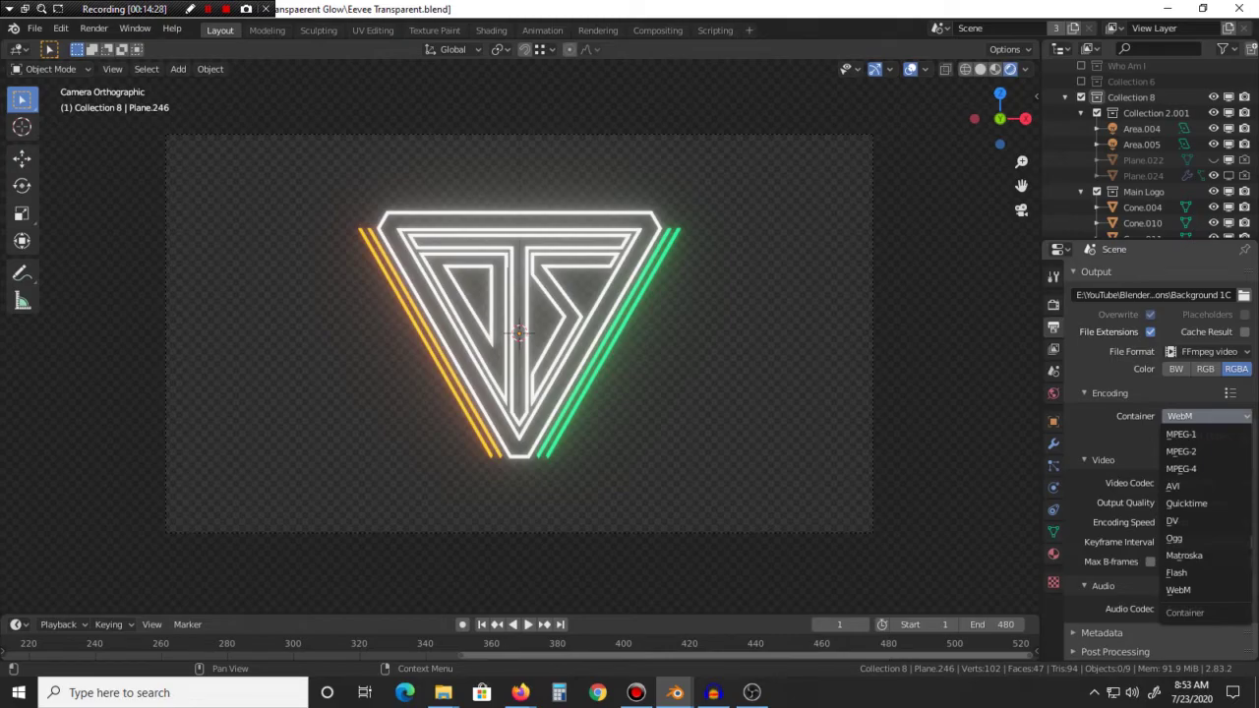
click(1102, 460)
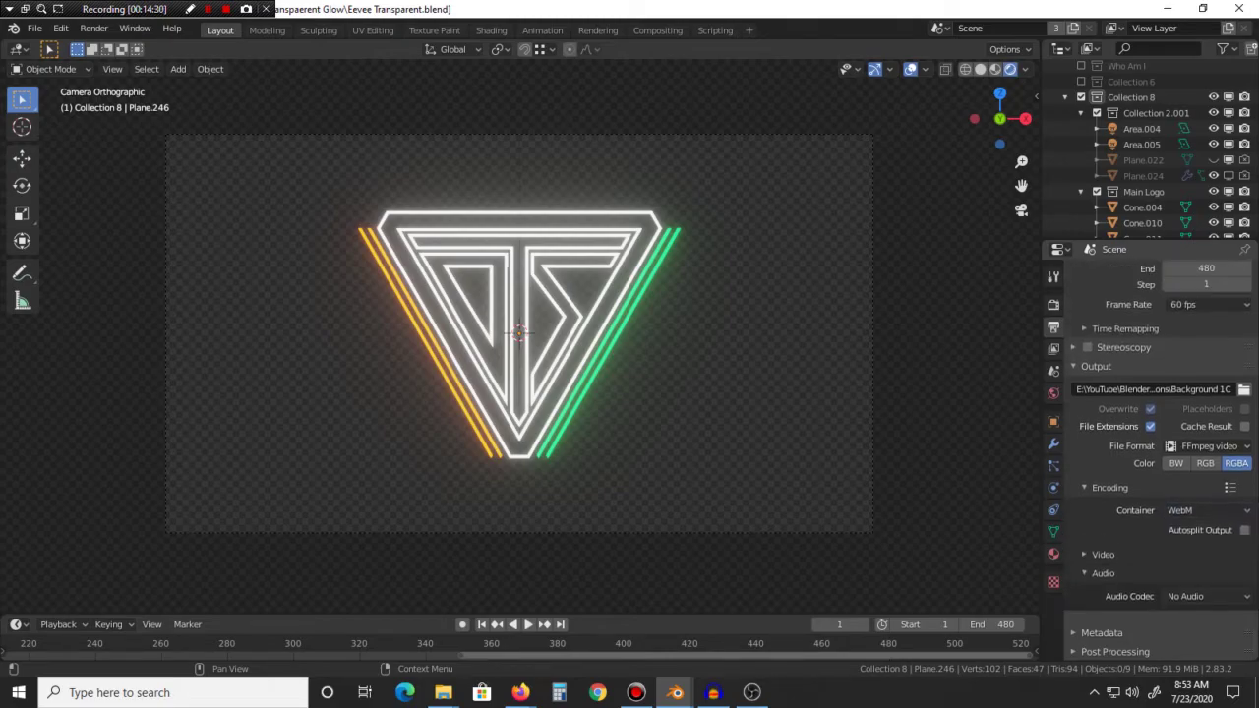
click(1102, 566)
scroll(1160, 551, down, 3)
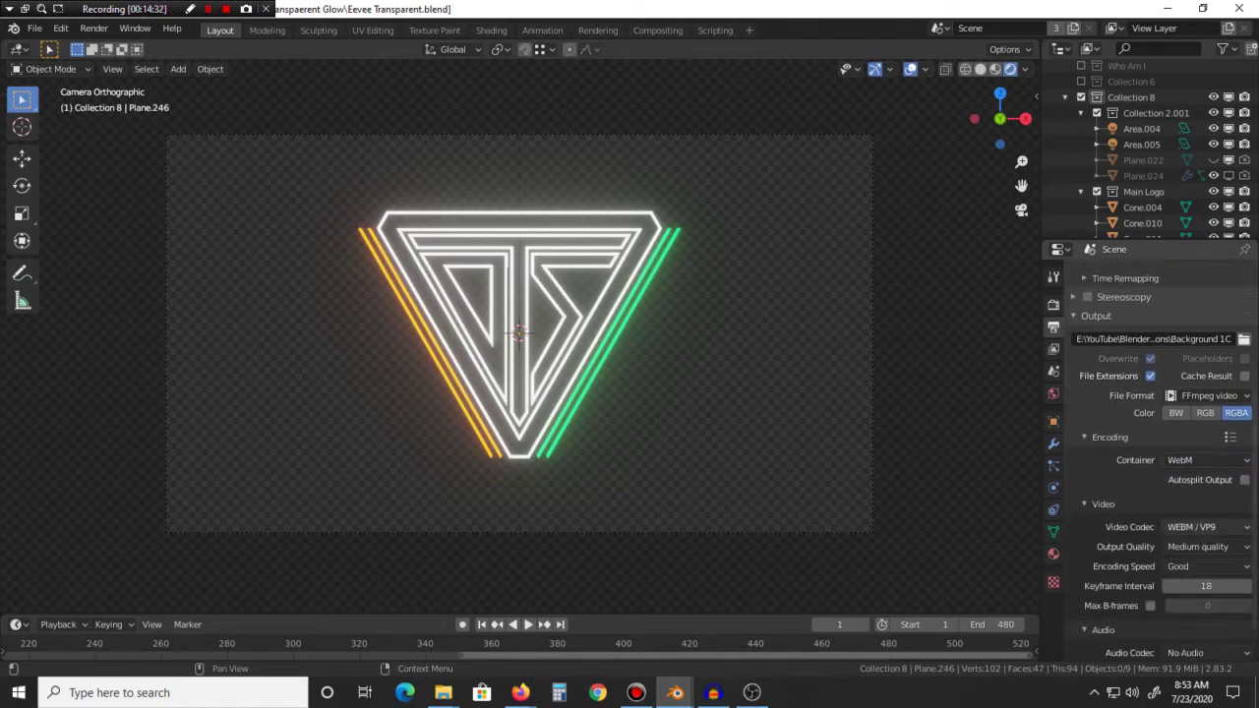
click(1207, 527)
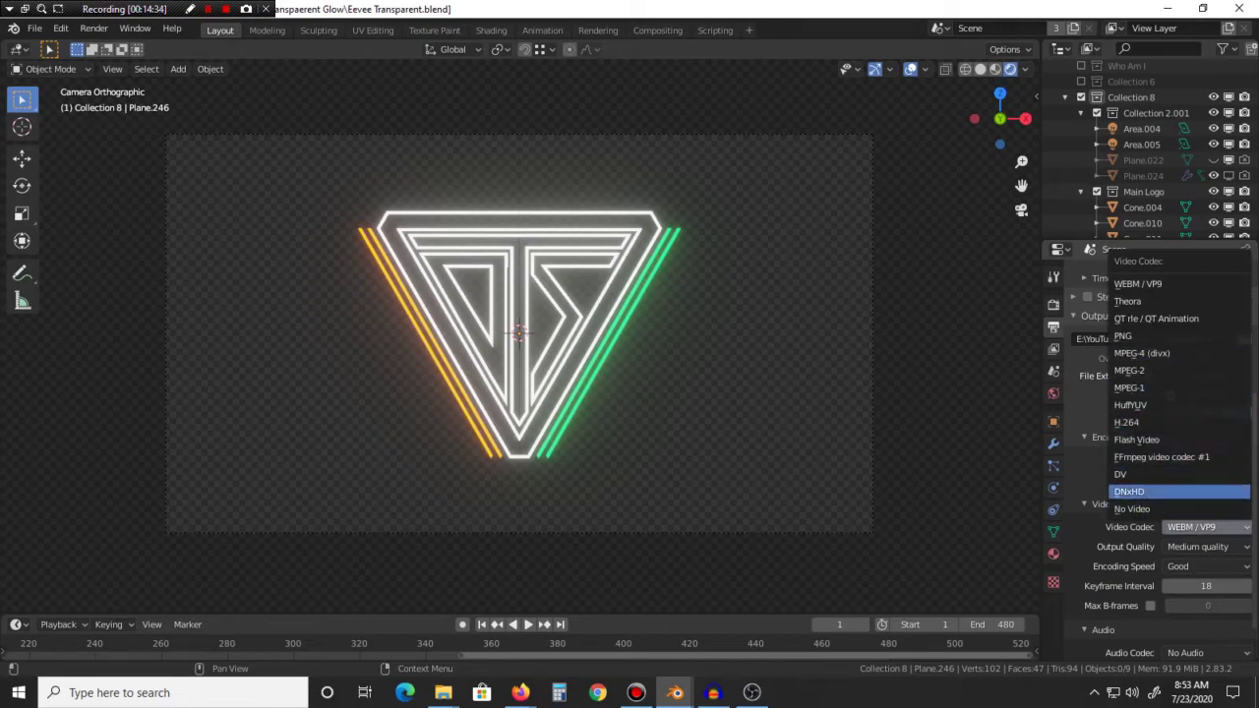
key(Escape)
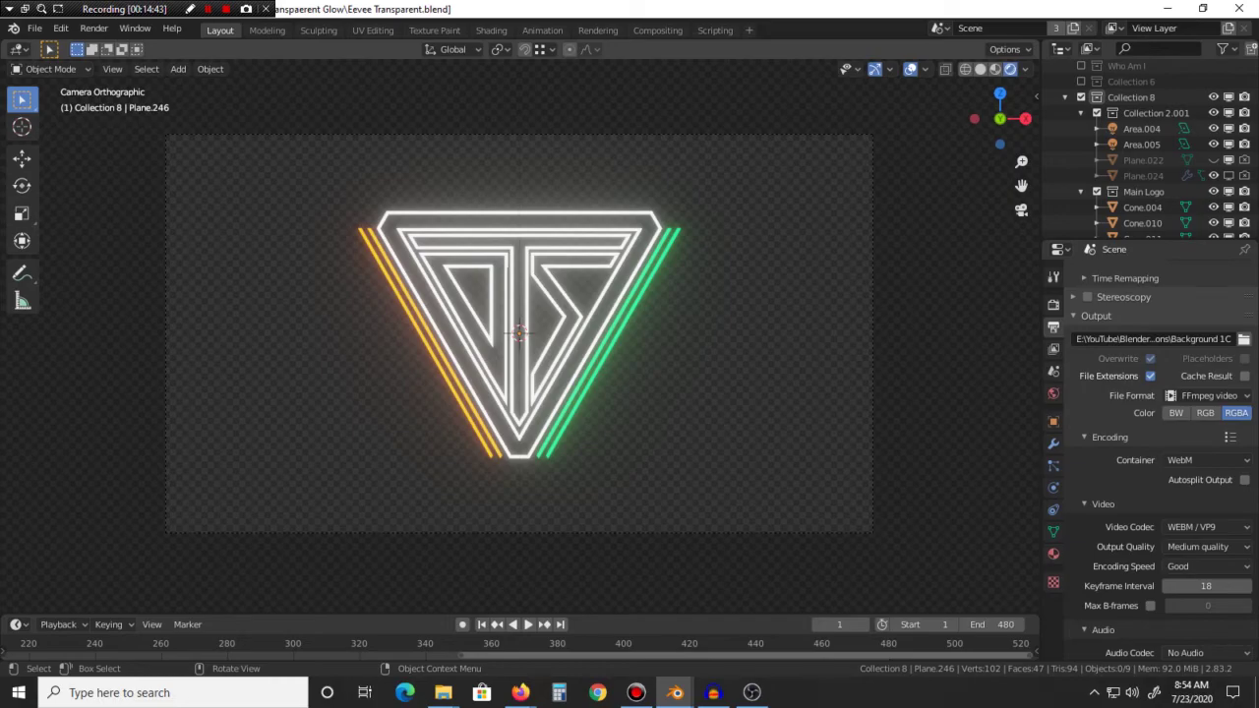
Step: Check the rendered logo image in the Rendering workspace and return to the Layout workspace
click(597, 29)
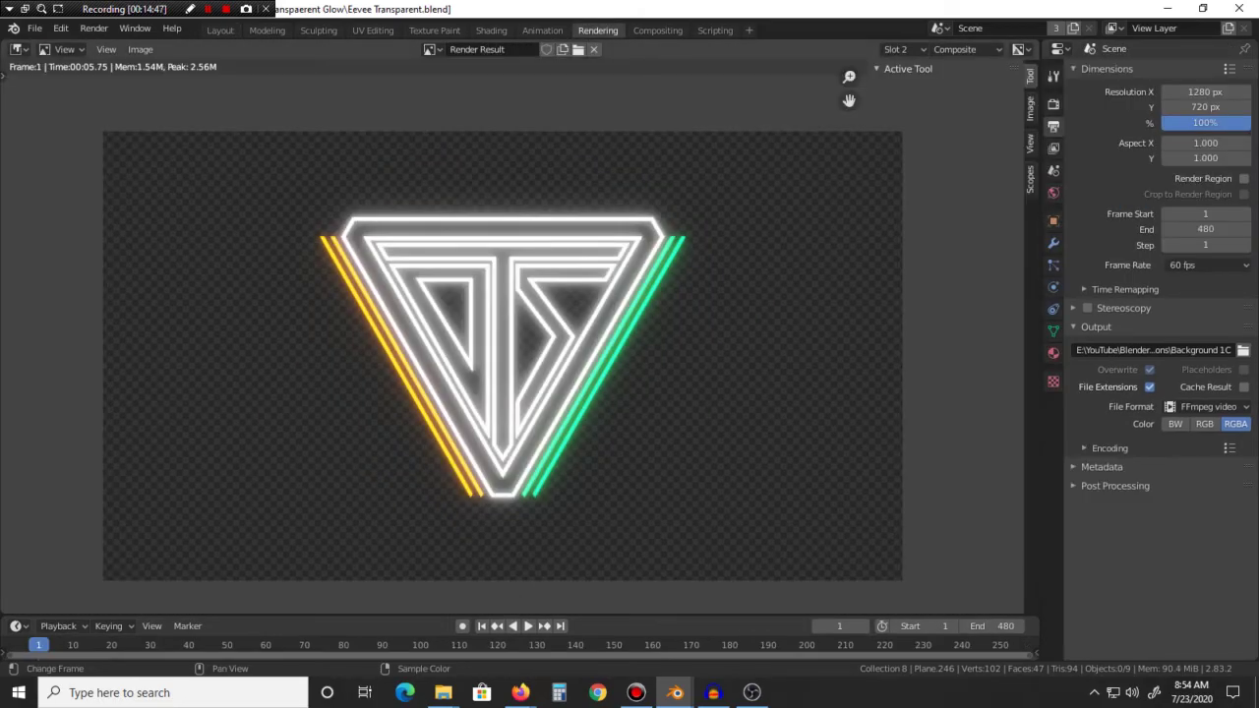
click(220, 30)
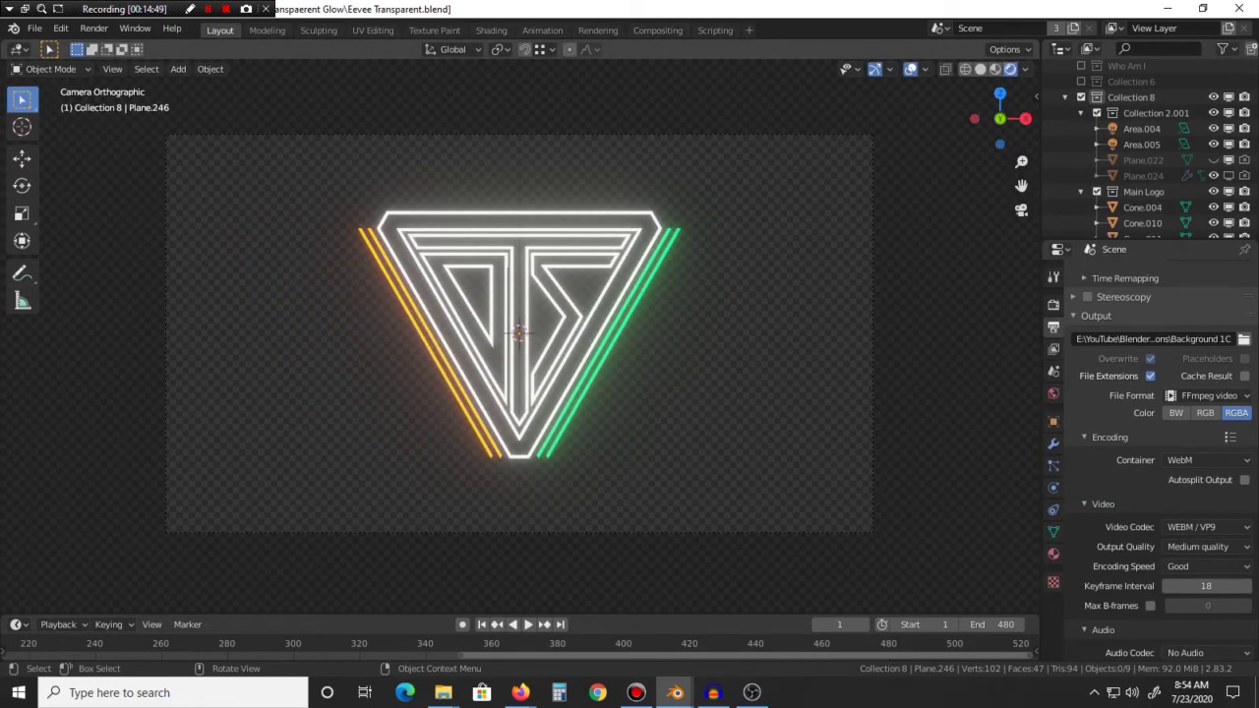